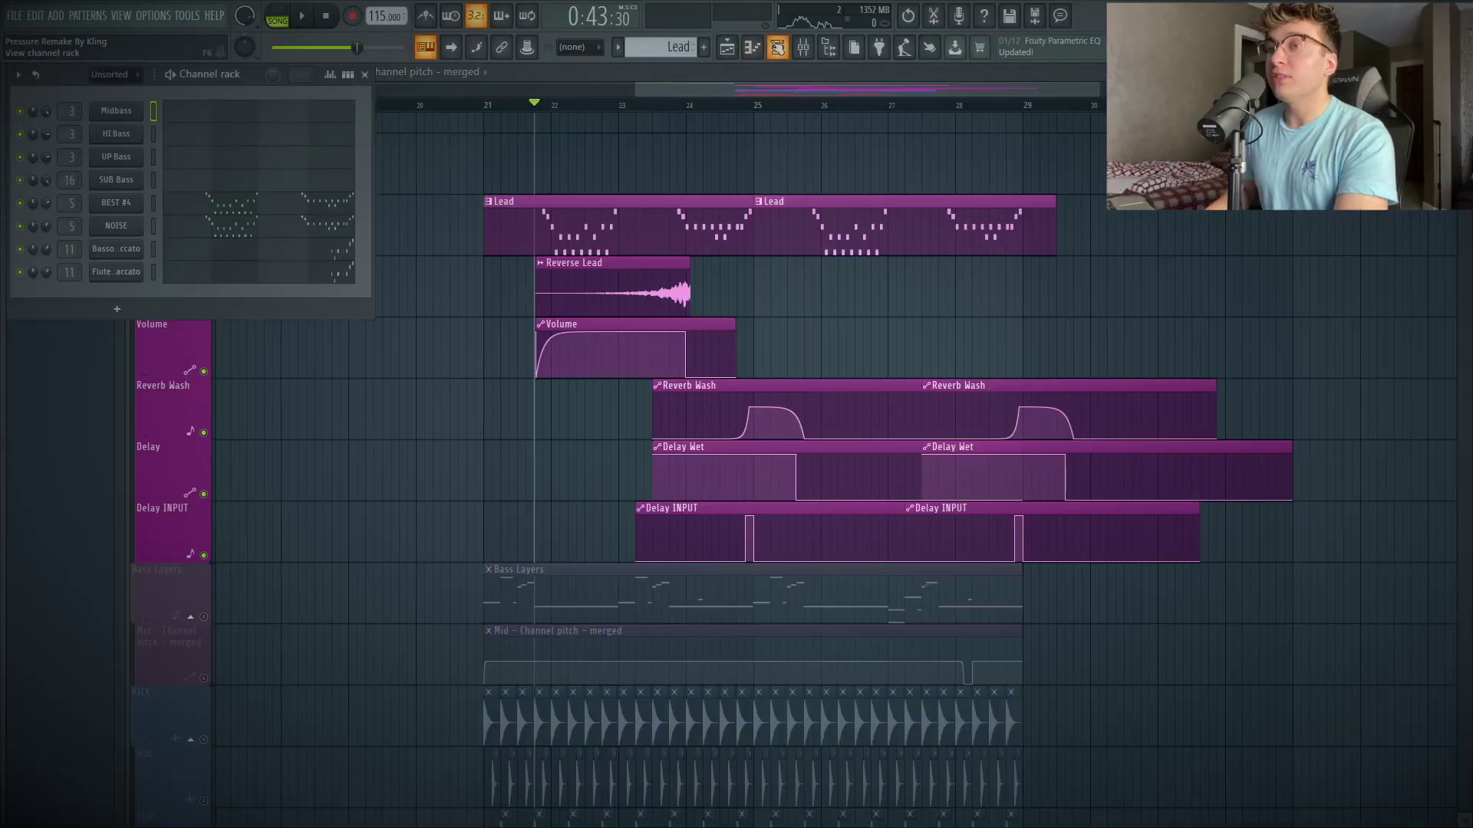
Step: Bypass the effect chains on mixer inserts Serum_3 and LEAD, then play and stop the song
{"action": "left_click", "coordinate": [826, 47]}
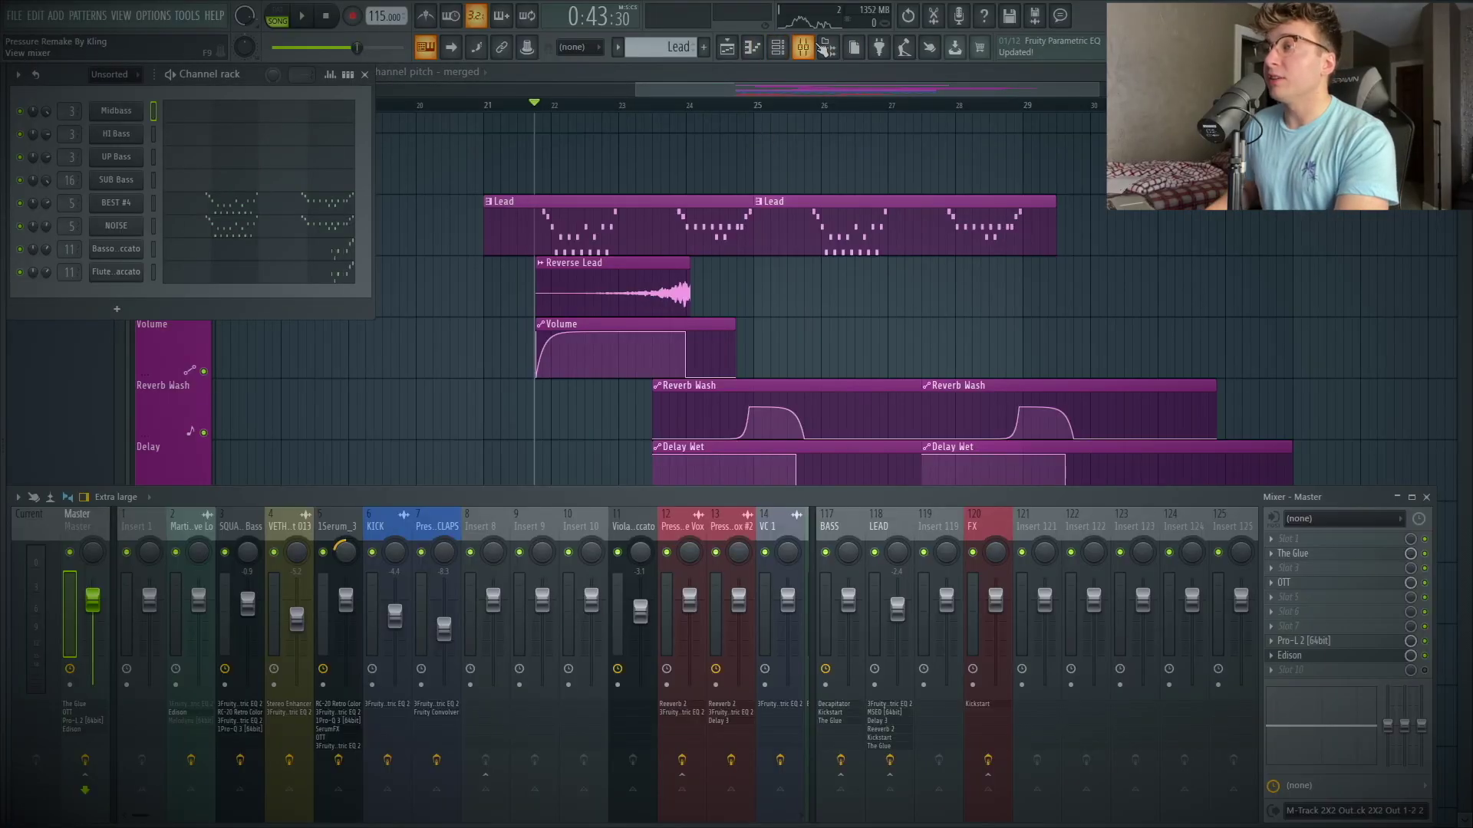
{"action": "left_click", "coordinate": [339, 760]}
{"action": "left_click", "coordinate": [890, 760]}
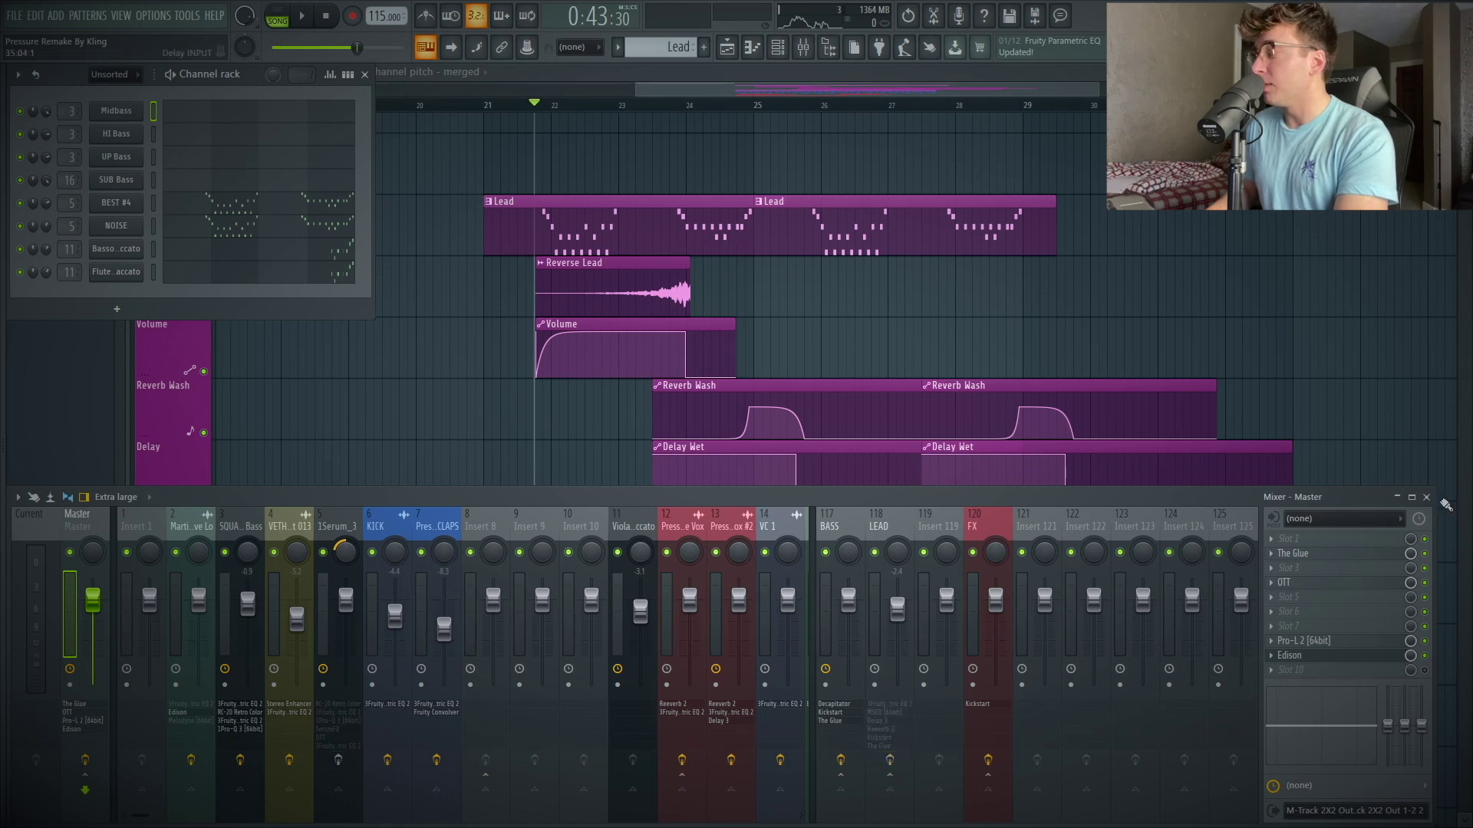
{"action": "left_click", "coordinate": [1427, 497]}
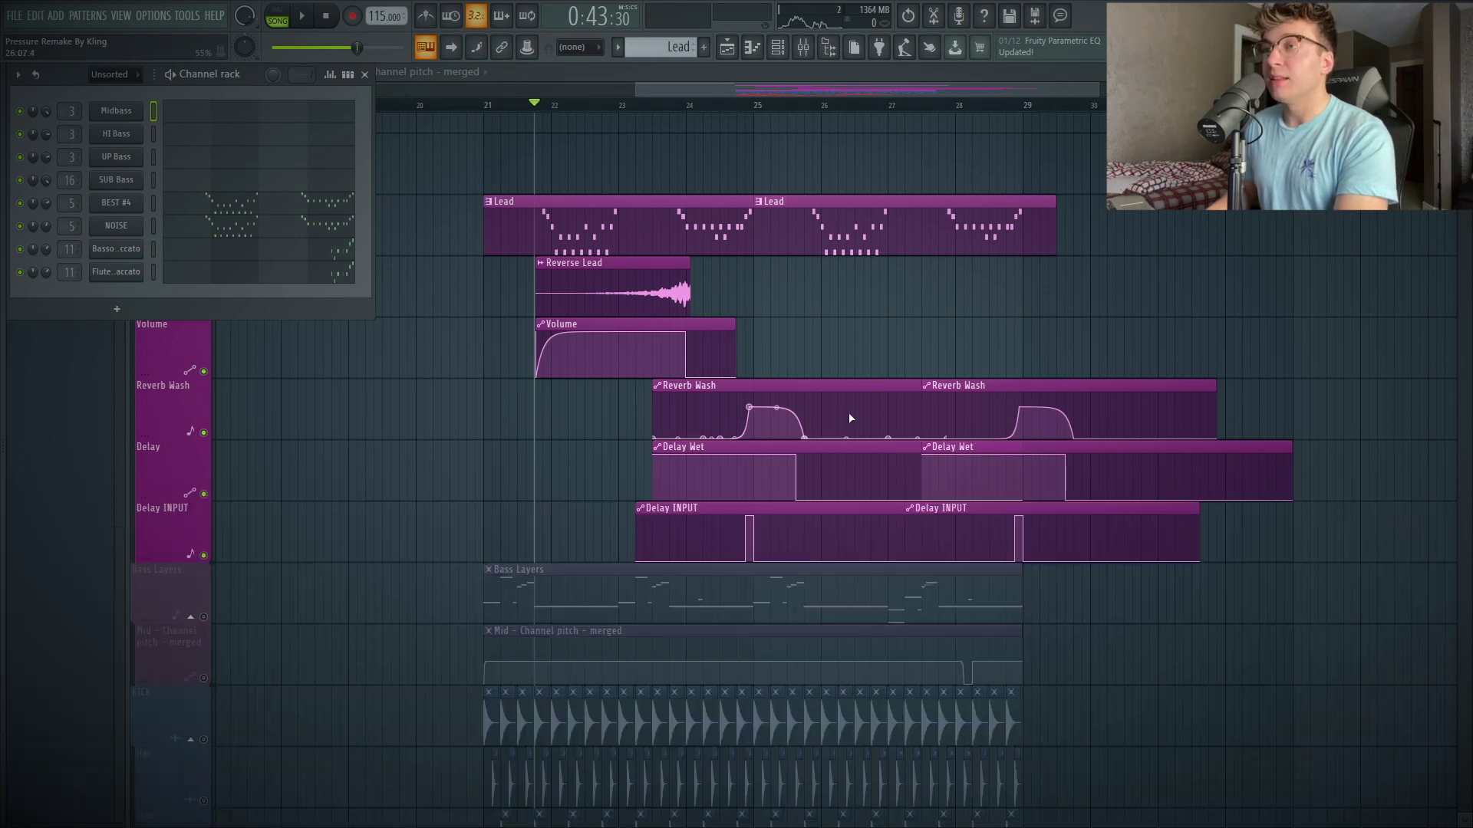
{"action": "key", "text": "space"}
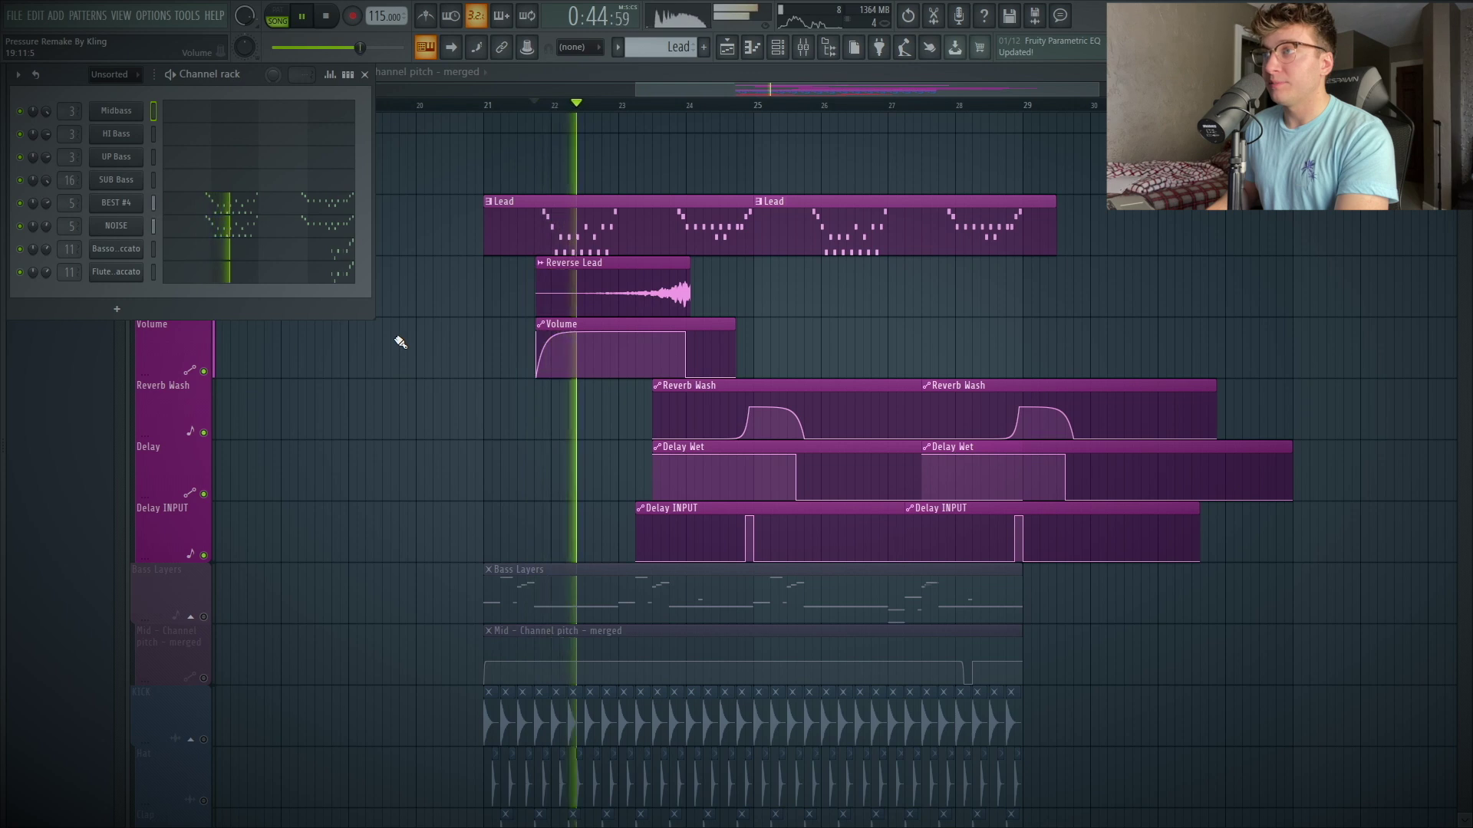
{"action": "key", "text": "space"}
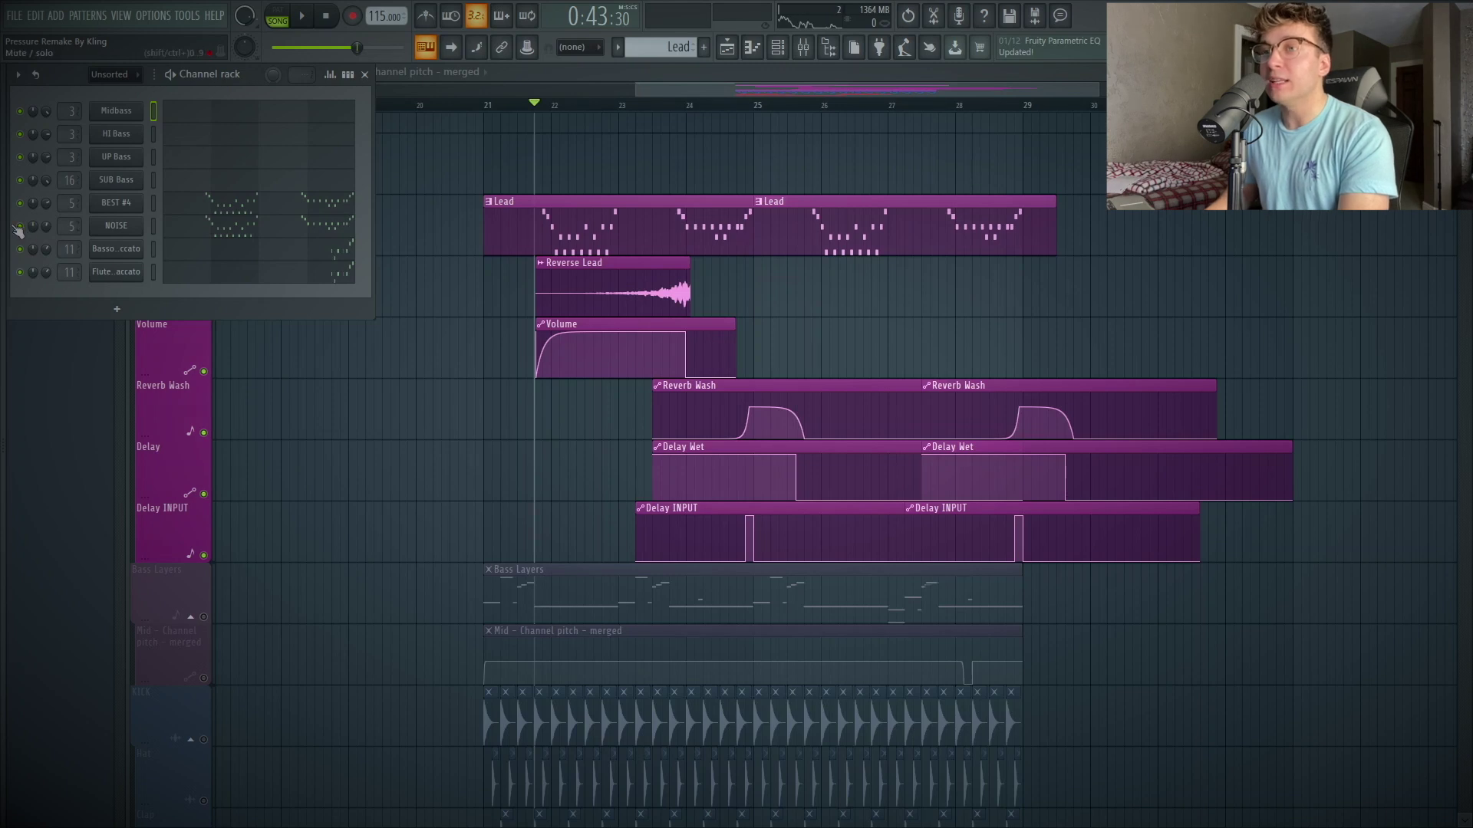
Step: Open the BEST #4 channel's Serum on the Pressure Lead MAIN patch and audition the lead
{"action": "left_click", "coordinate": [116, 202]}
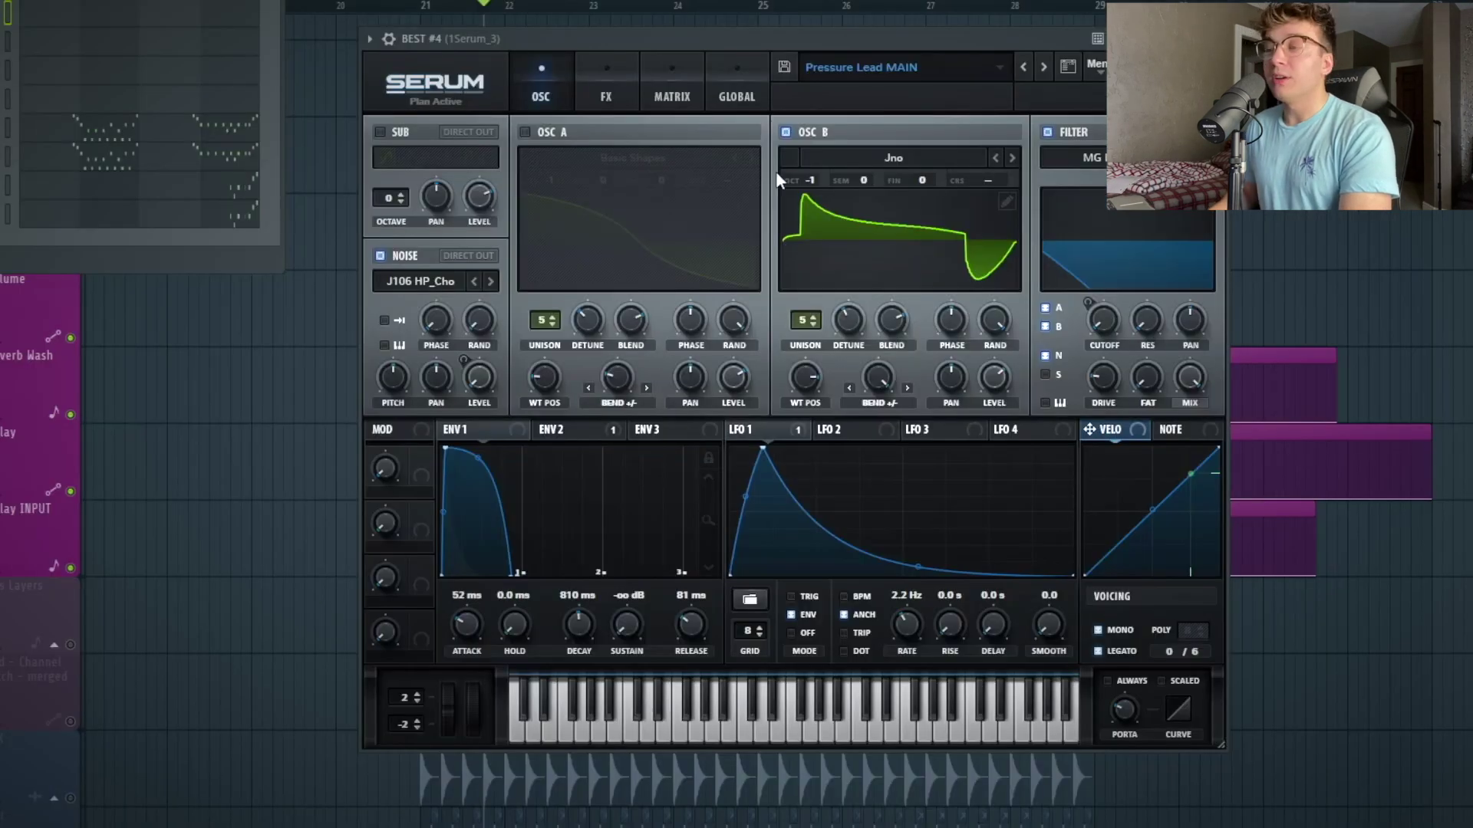
{"action": "left_click_drag", "start_coordinate": [628, 31], "coordinate": [629, 59]}
{"action": "key", "text": "space"}
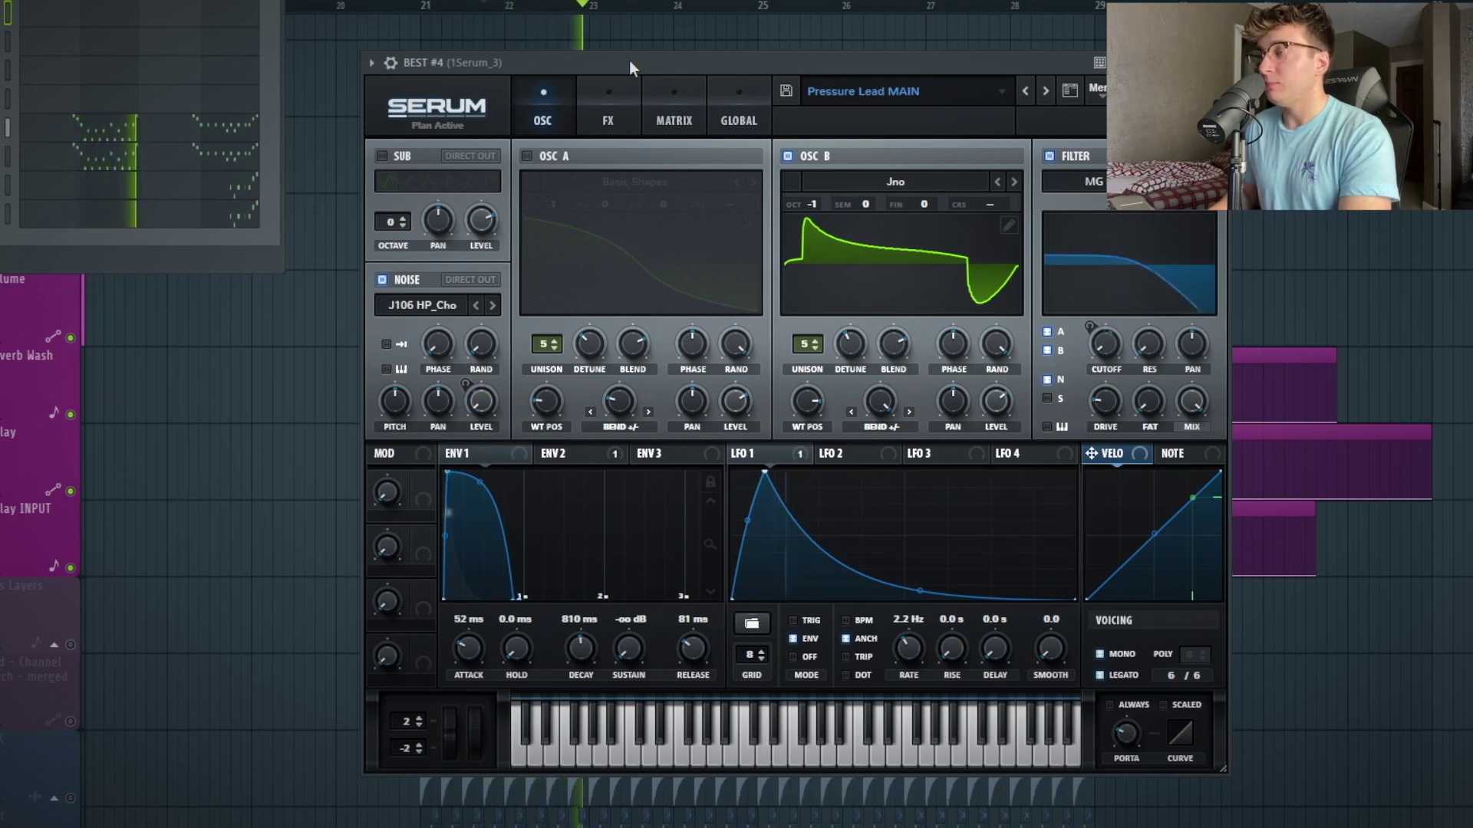
{"action": "key", "text": "space"}
Step: Browse OSC B's wavetables, then set its warp mode to Bend +/- at -6%
{"action": "left_click", "coordinate": [932, 181]}
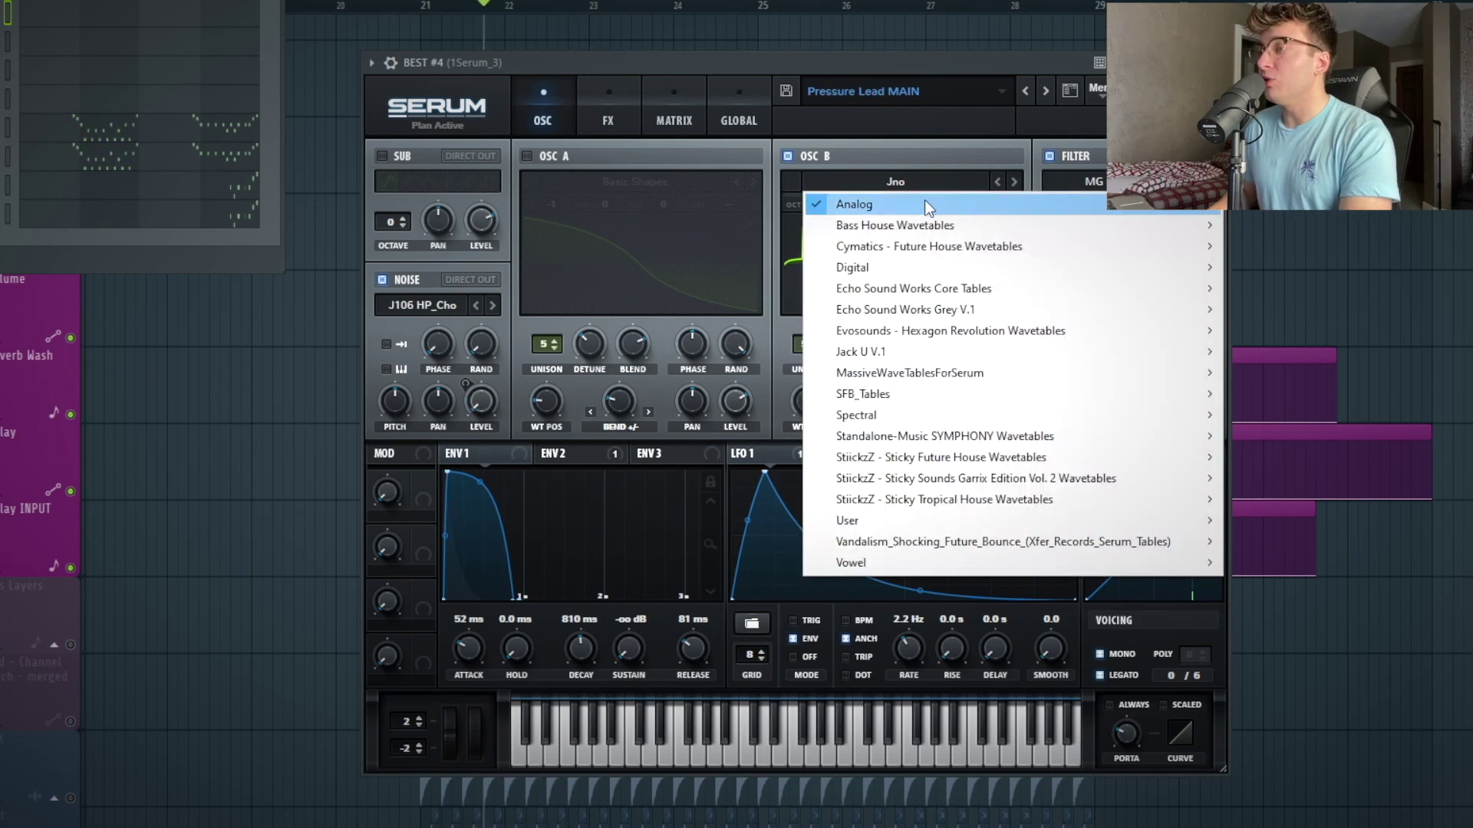
{"action": "mouse_move", "coordinate": [923, 201]}
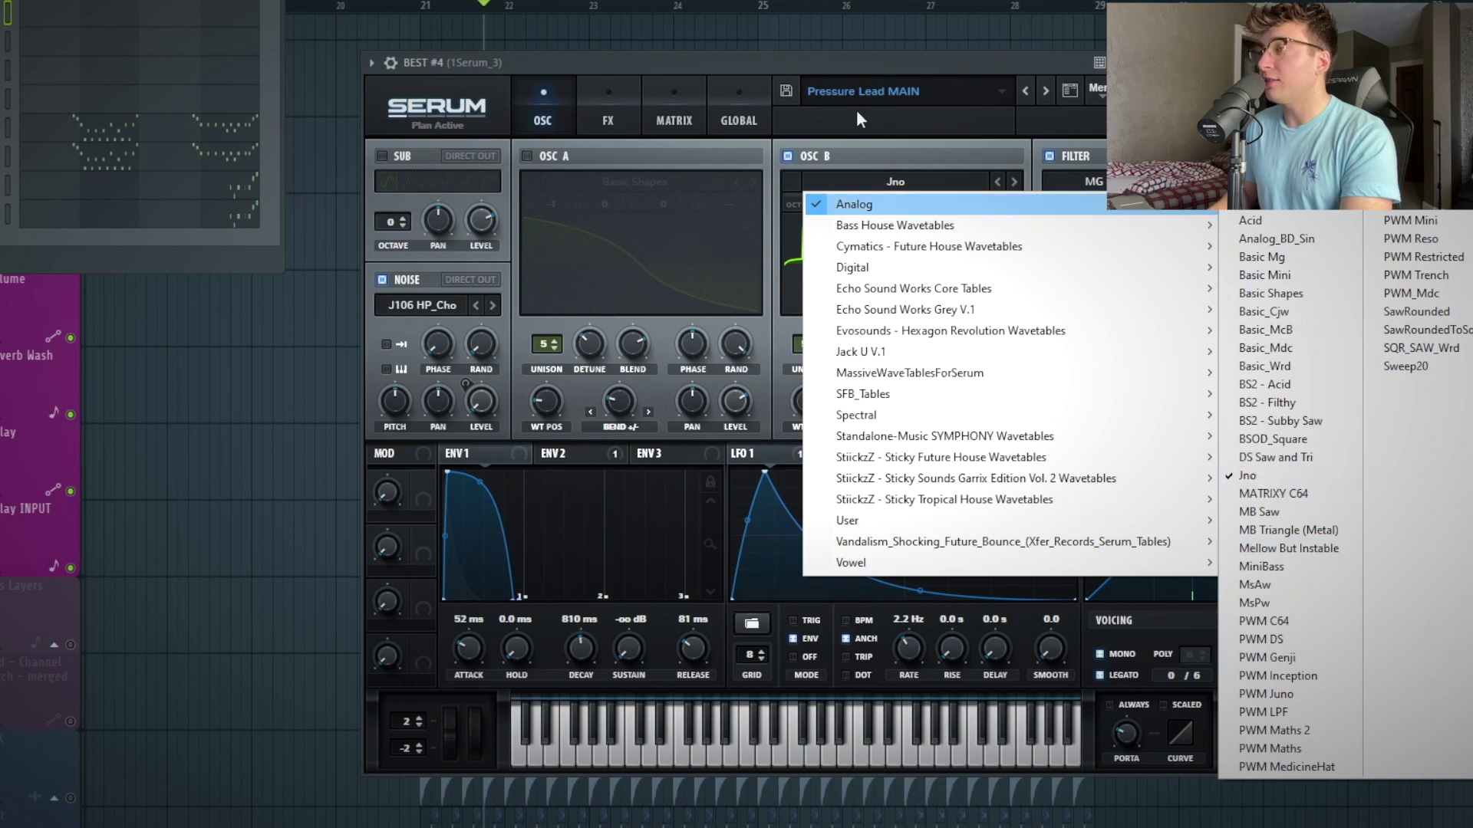
{"action": "left_click", "coordinate": [841, 84]}
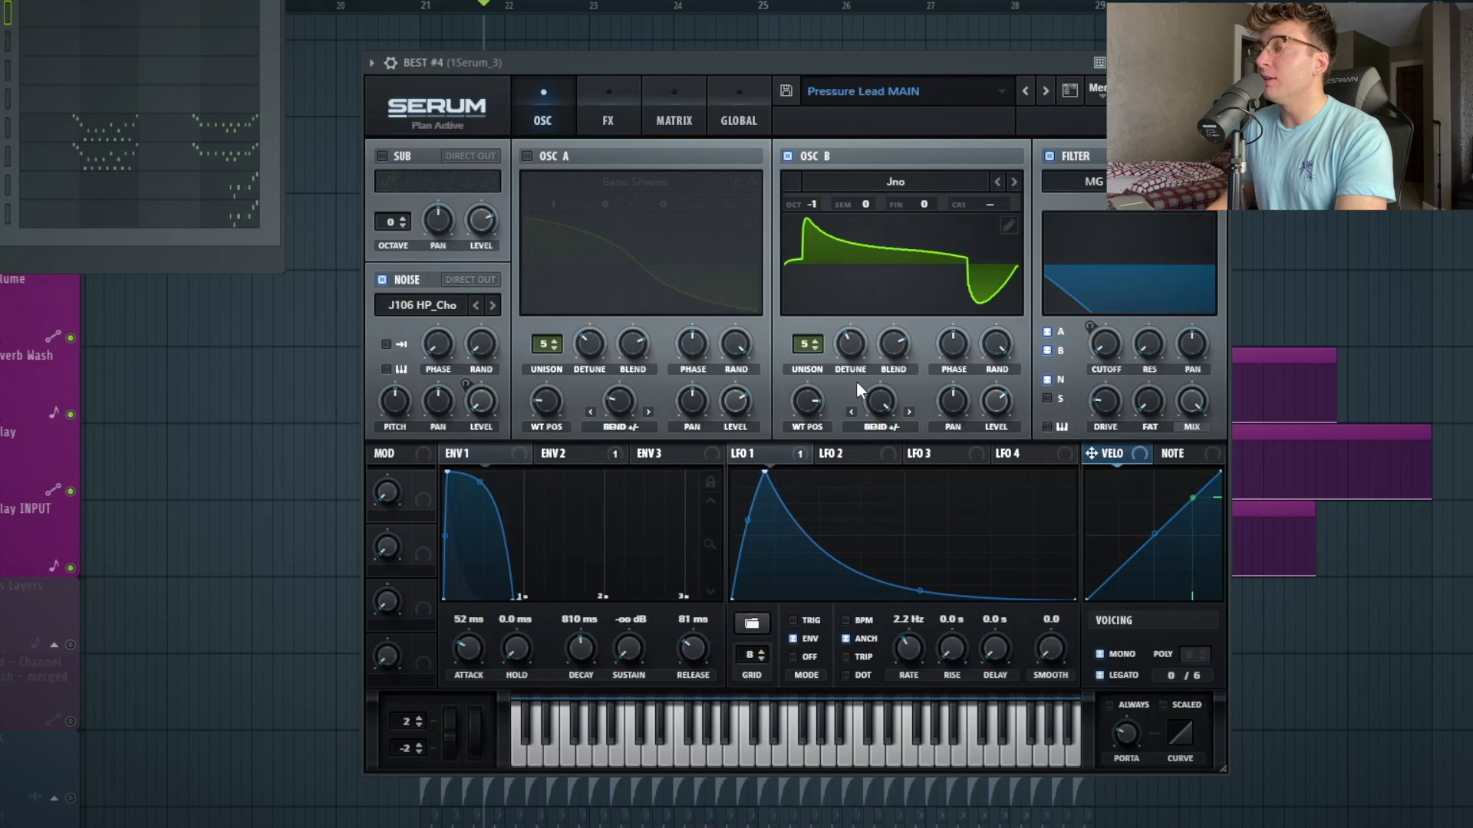
{"action": "left_click_drag", "start_coordinate": [815, 405], "coordinate": [821, 408]}
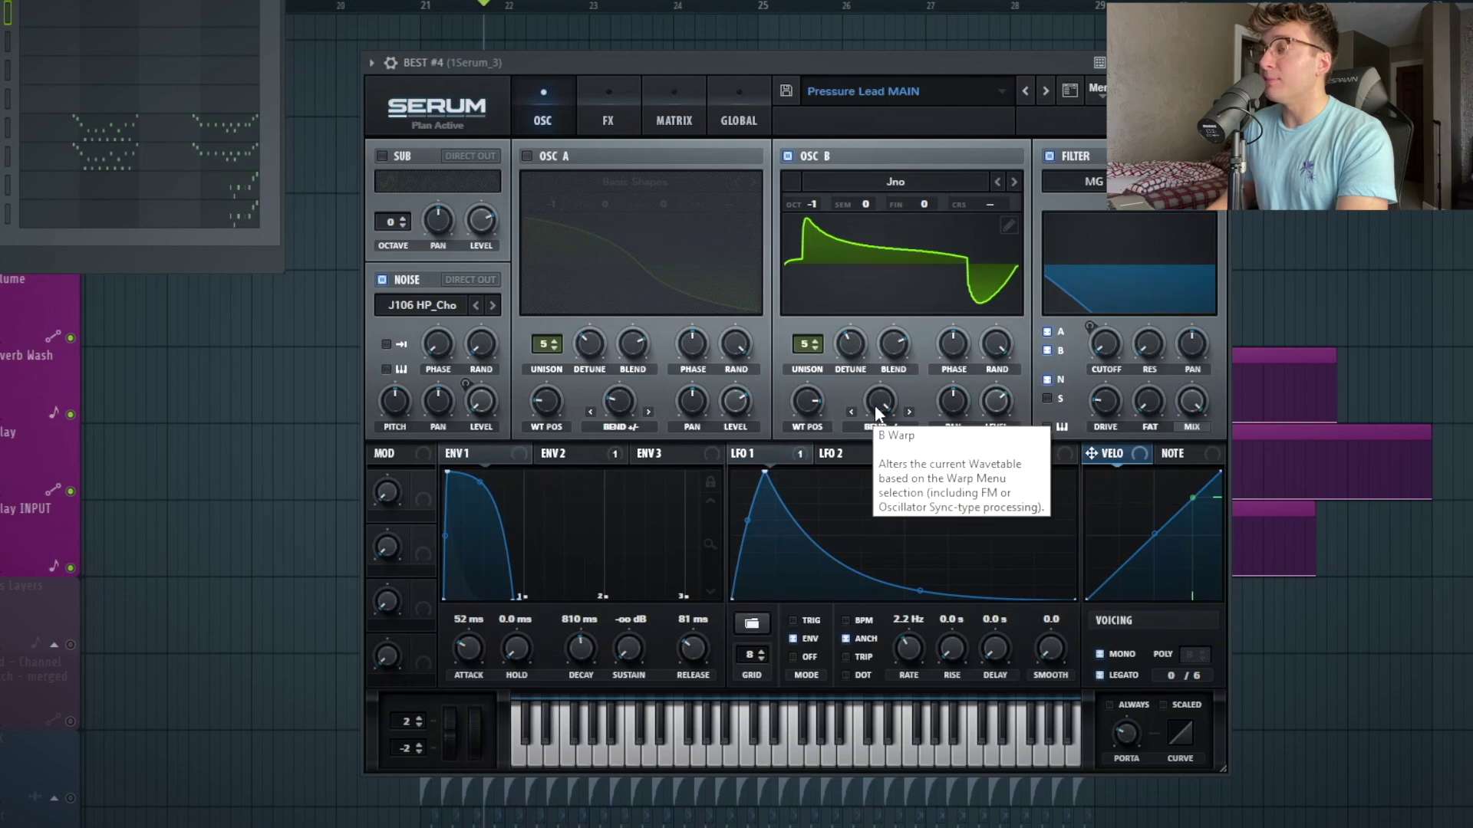
{"action": "left_click_drag", "start_coordinate": [886, 429], "coordinate": [890, 316]}
{"action": "left_click", "coordinate": [892, 423]}
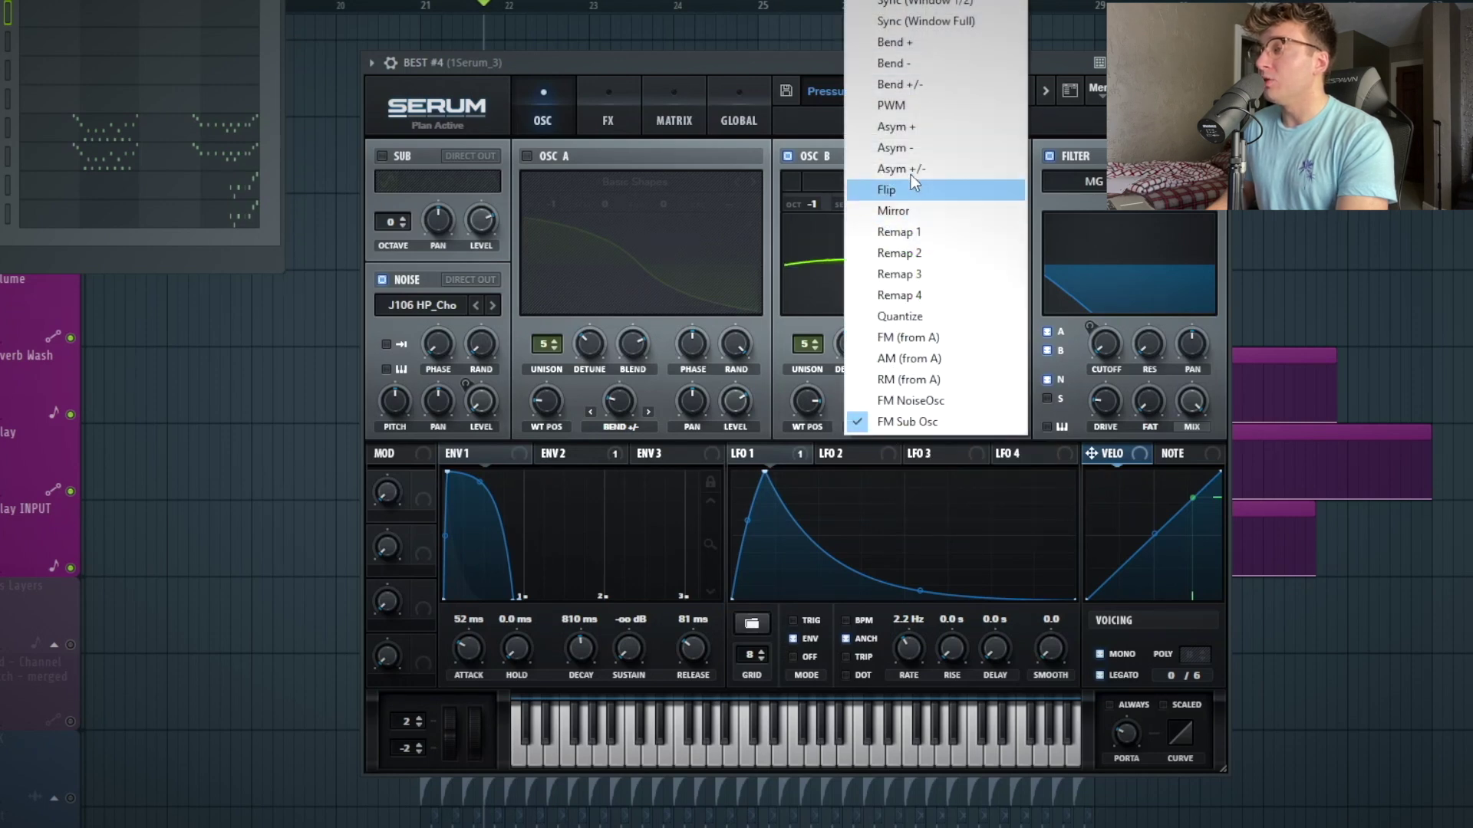
{"action": "left_click", "coordinate": [899, 85]}
{"action": "left_click_drag", "start_coordinate": [880, 403], "coordinate": [911, 313]}
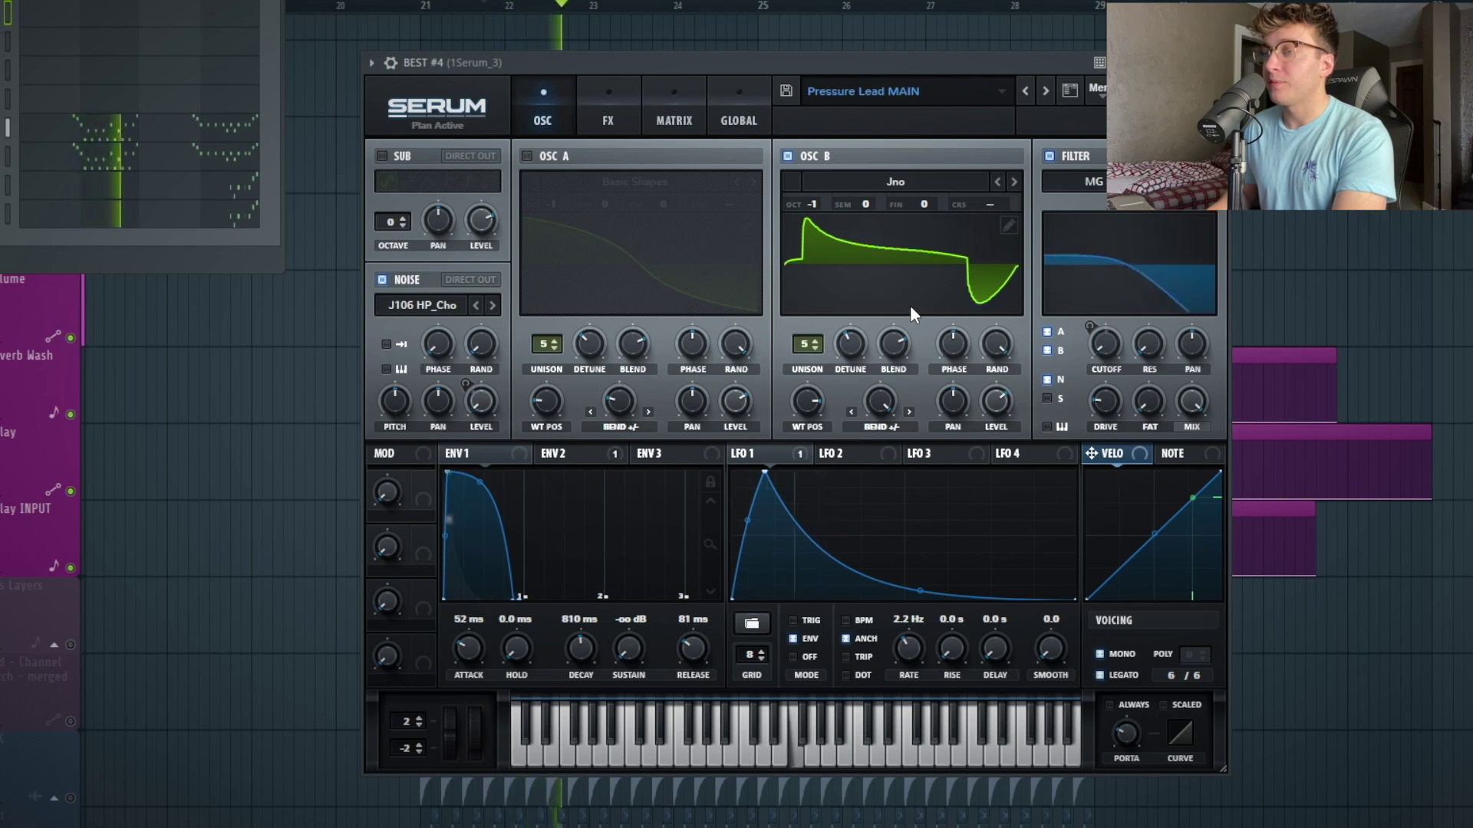
{"action": "key", "text": "space"}
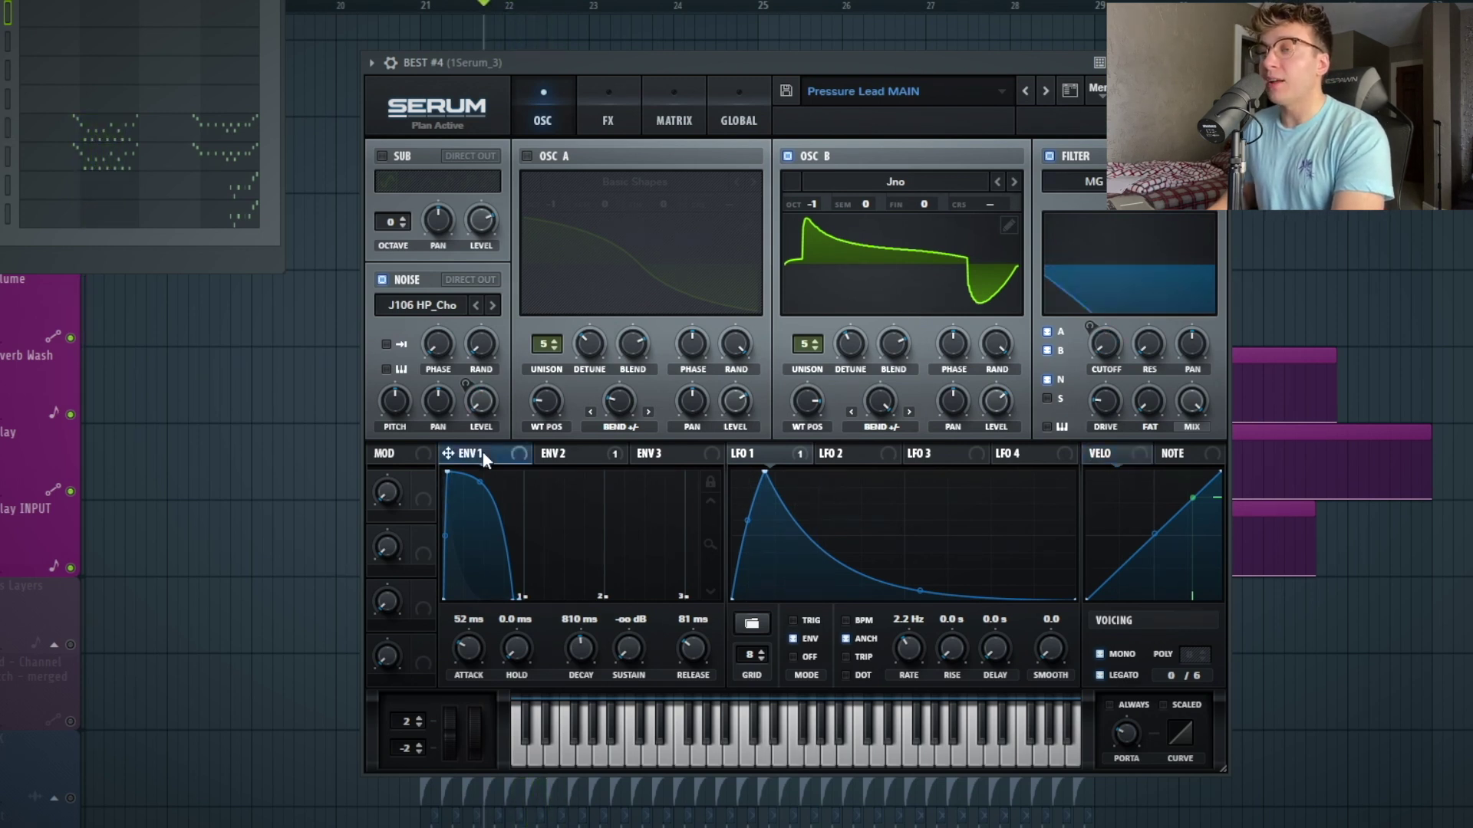
Step: Compare envelopes 1 and 2, toggle the filter off and back on, and replay the patch
{"action": "left_click", "coordinate": [561, 454]}
{"action": "left_click", "coordinate": [457, 449]}
{"action": "left_click", "coordinate": [573, 453]}
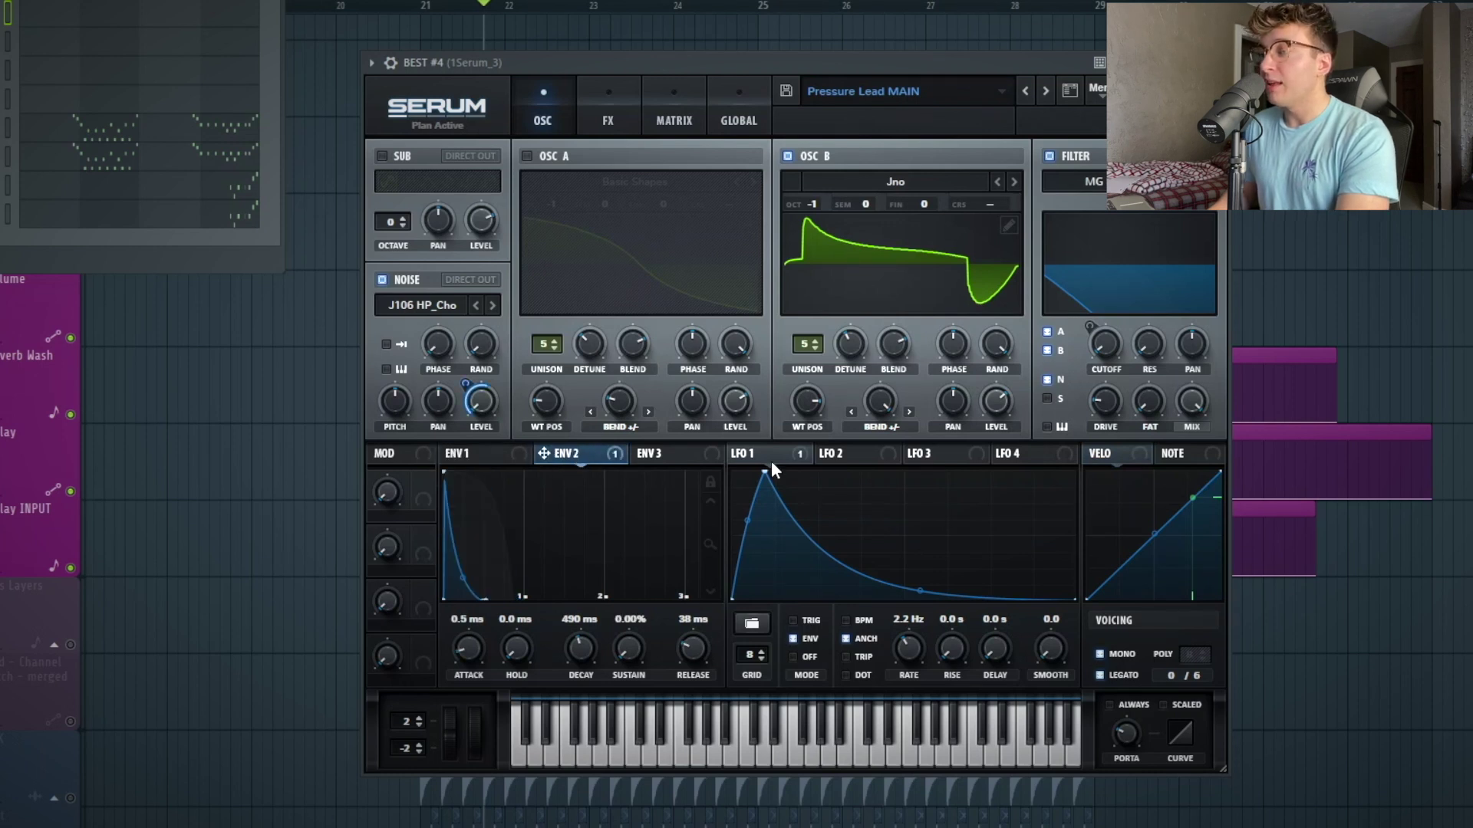
{"action": "left_click", "coordinate": [1050, 156]}
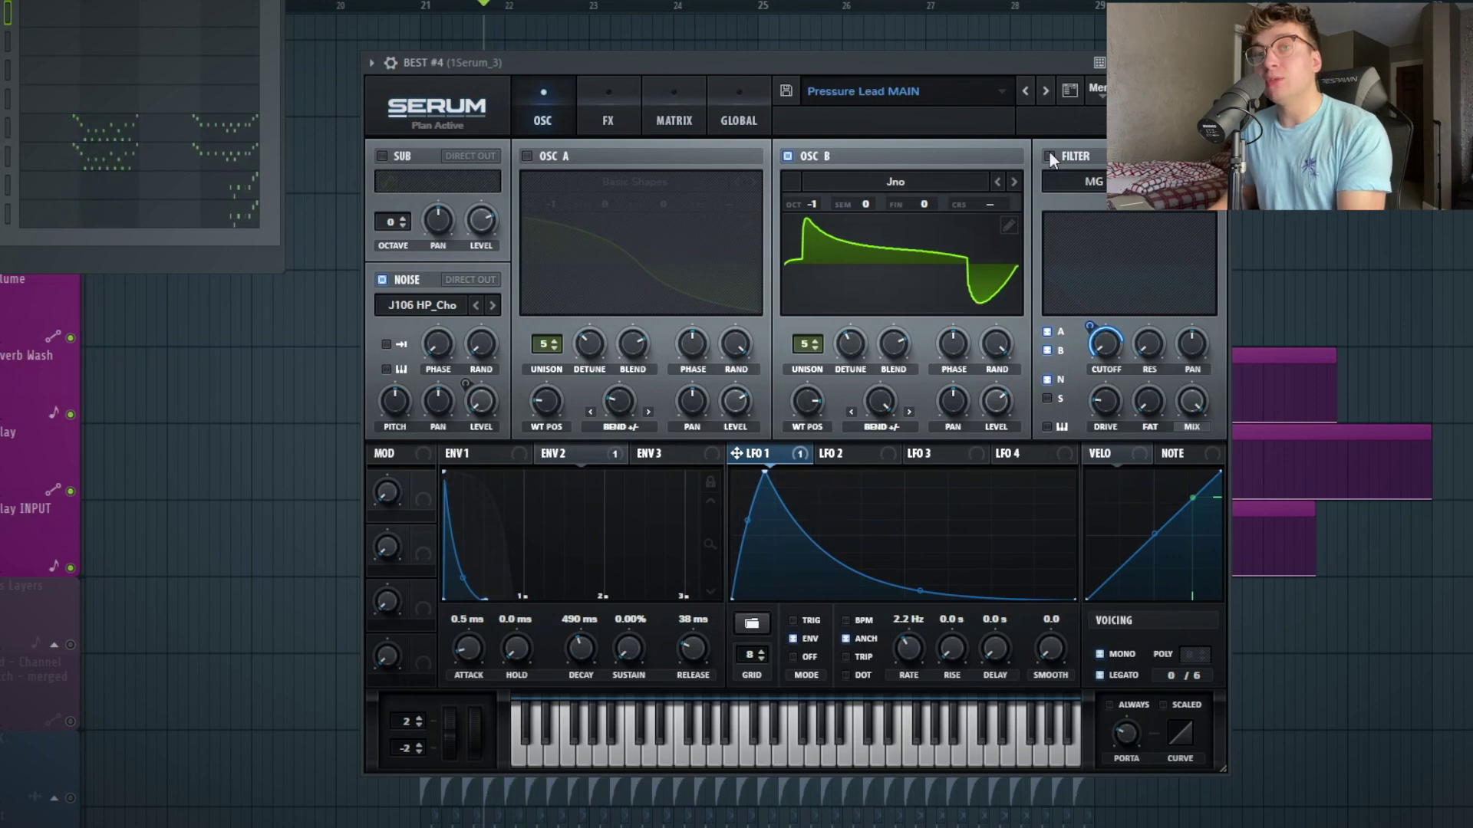
{"action": "left_click", "coordinate": [1049, 155]}
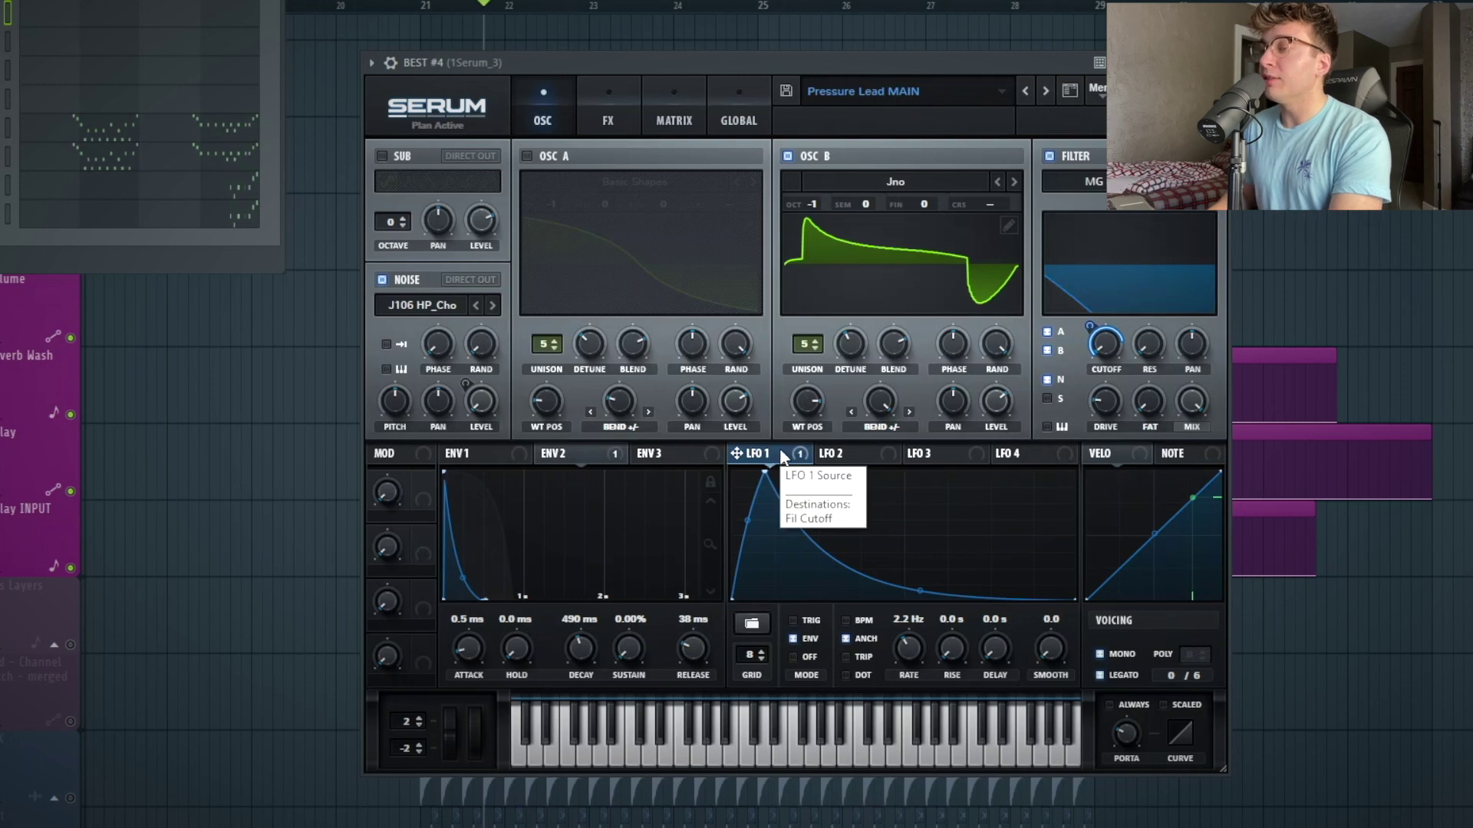
{"action": "left_click_drag", "start_coordinate": [781, 456], "coordinate": [975, 415]}
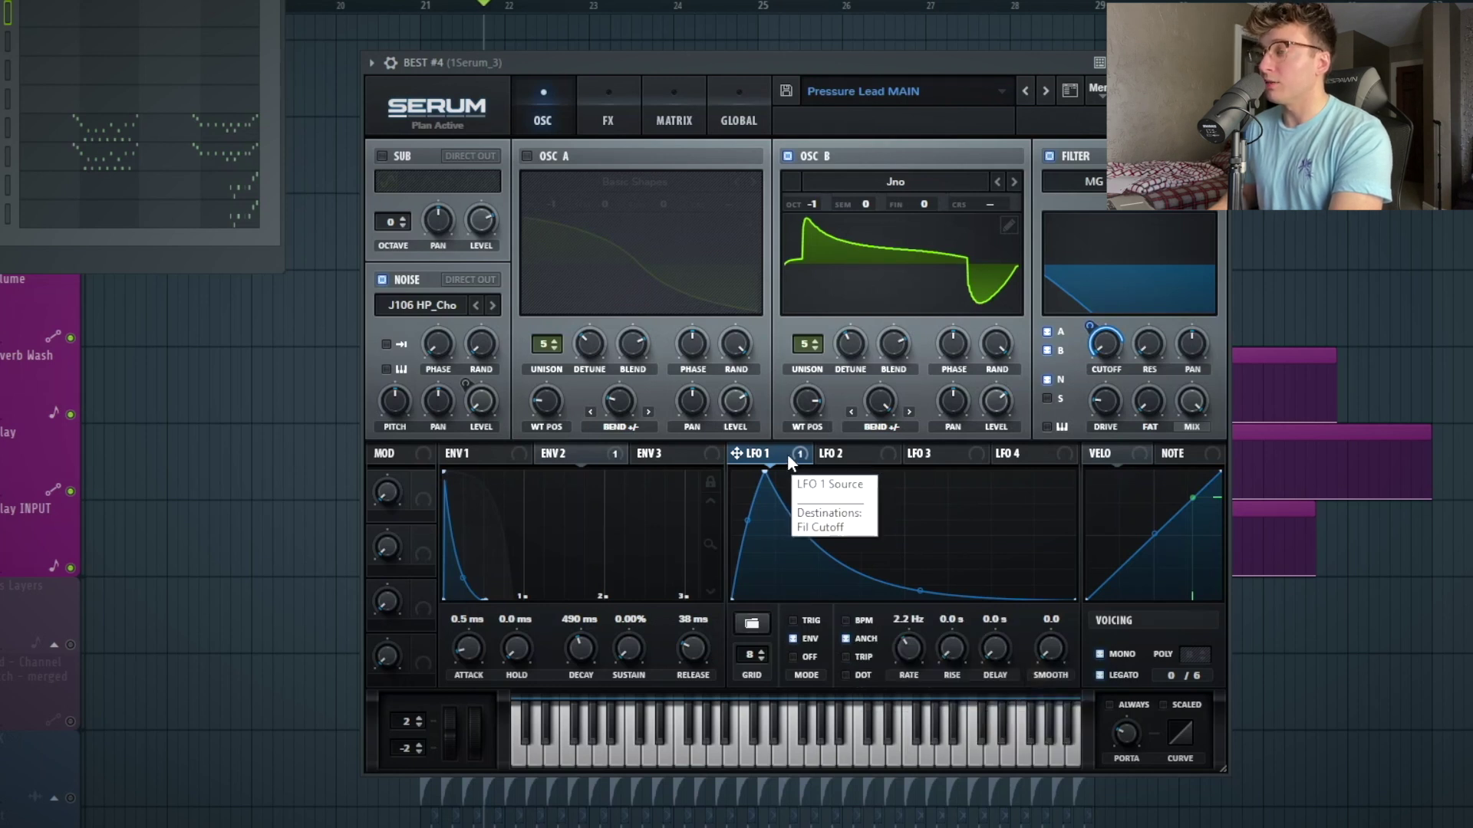
{"action": "left_click_drag", "start_coordinate": [784, 59], "coordinate": [782, 74]}
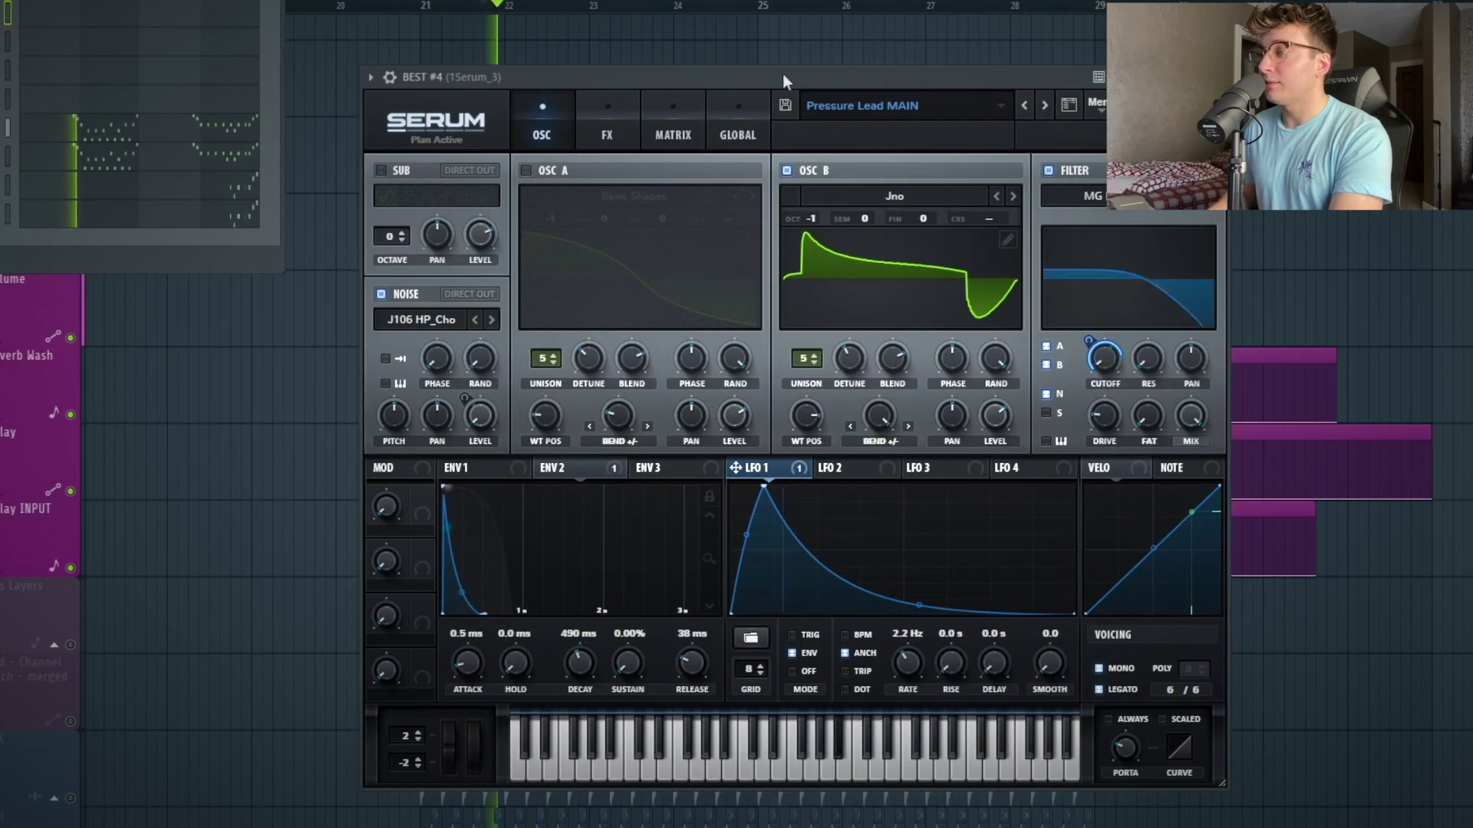
{"action": "key", "text": "space"}
{"action": "left_click_drag", "start_coordinate": [983, 86], "coordinate": [968, 87]}
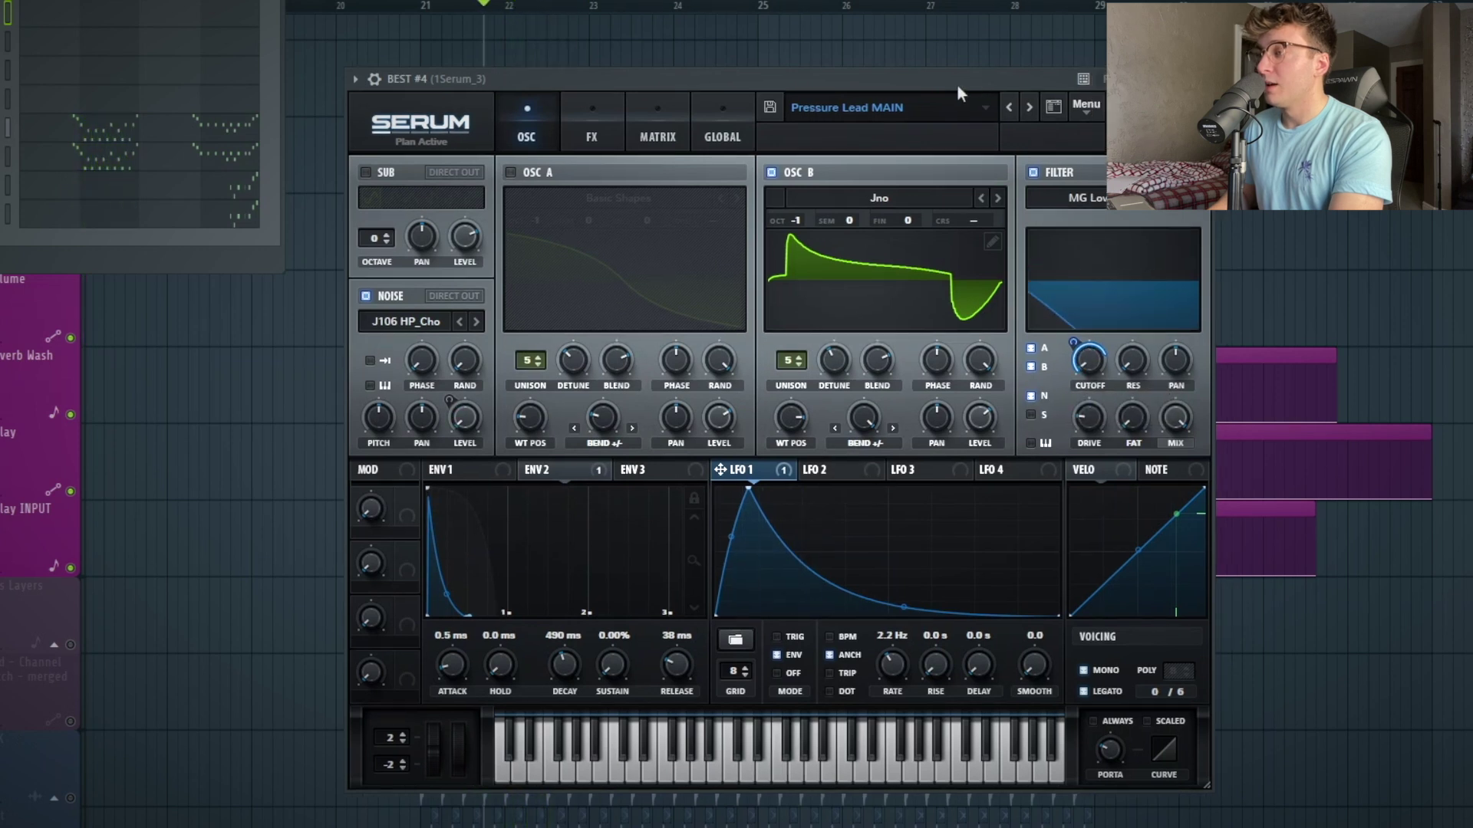
Step: On Serum's FX page, switch off Distortion, Compressor, EQ and Filter
{"action": "left_click", "coordinate": [591, 135]}
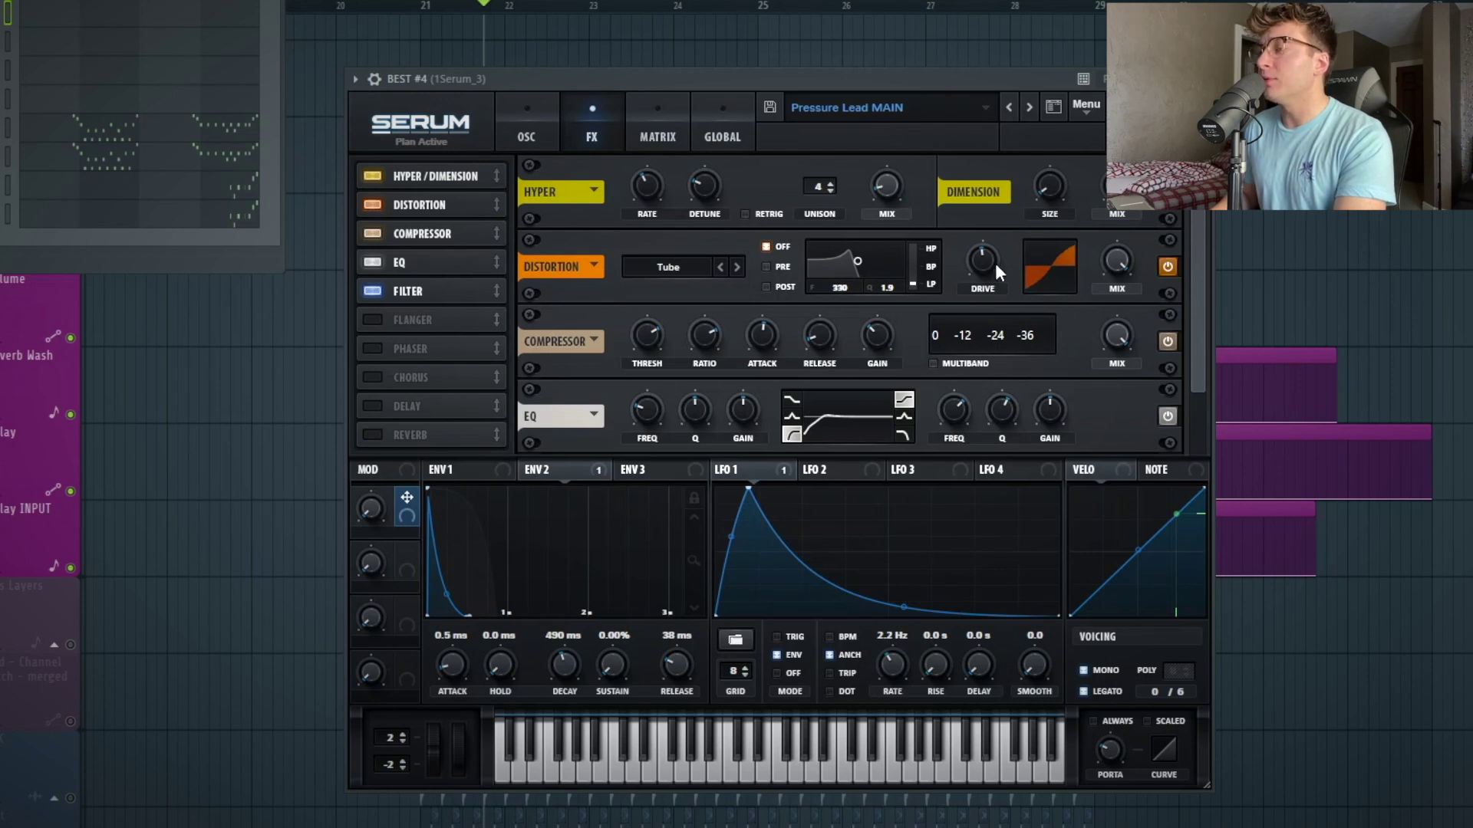
{"action": "left_click", "coordinate": [376, 205]}
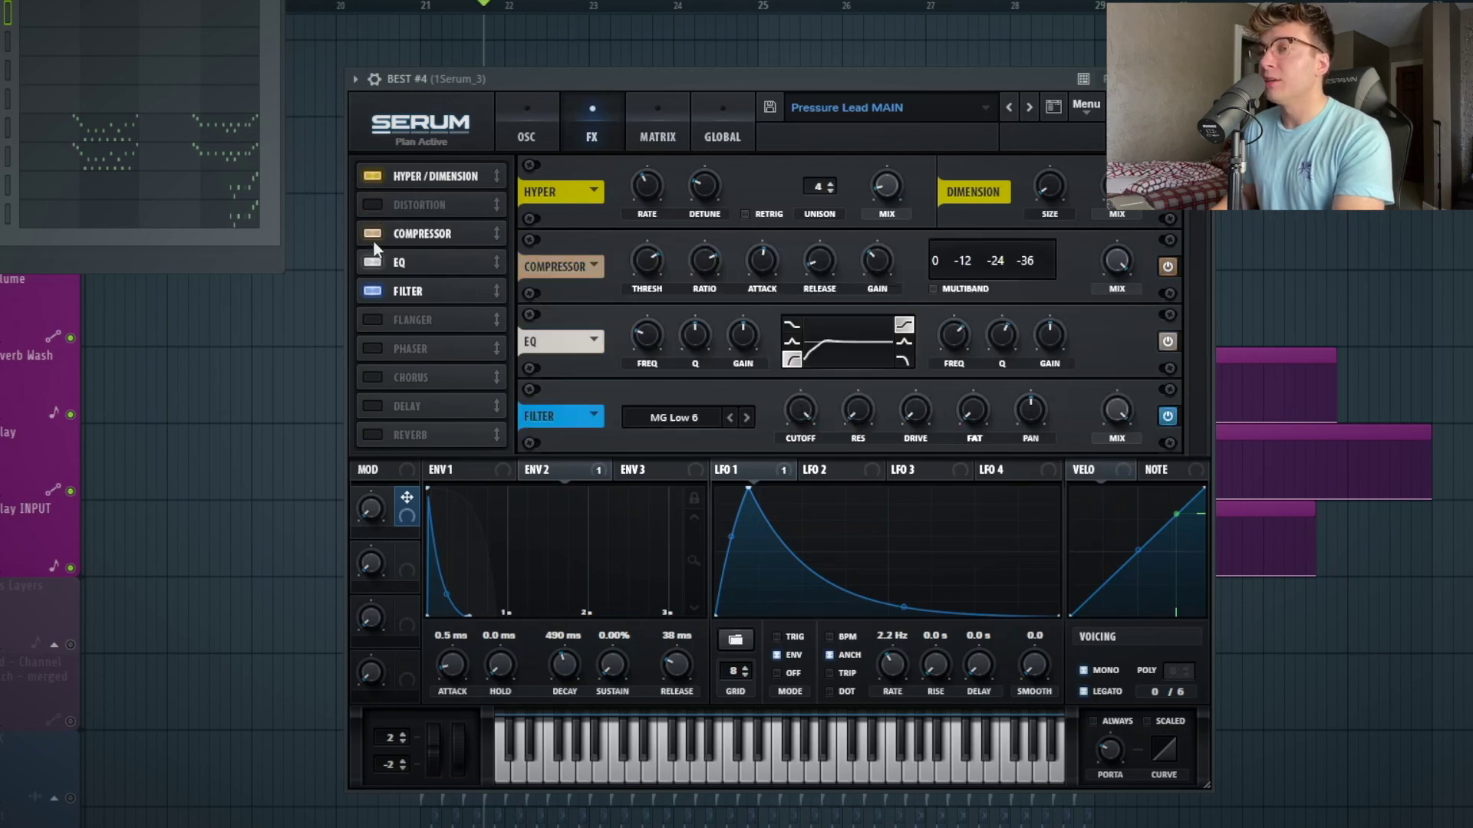
{"action": "left_click", "coordinate": [376, 233]}
{"action": "left_click", "coordinate": [376, 263]}
{"action": "left_click", "coordinate": [380, 282]}
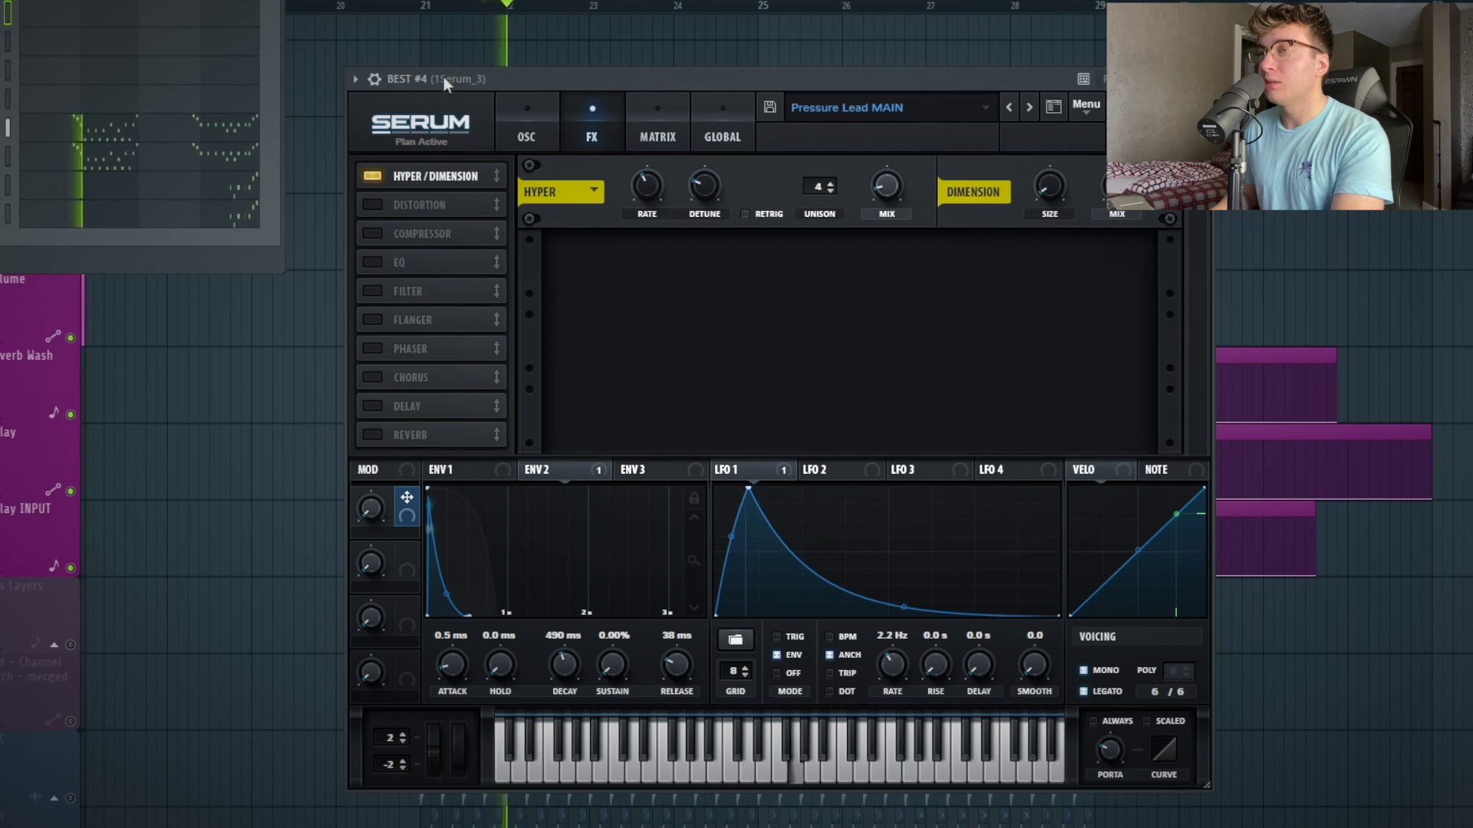
Step: Switch Distortion, Compressor, EQ and Filter back on one by one
{"action": "left_click_drag", "start_coordinate": [444, 77], "coordinate": [444, 82]}
{"action": "left_click", "coordinate": [373, 210]}
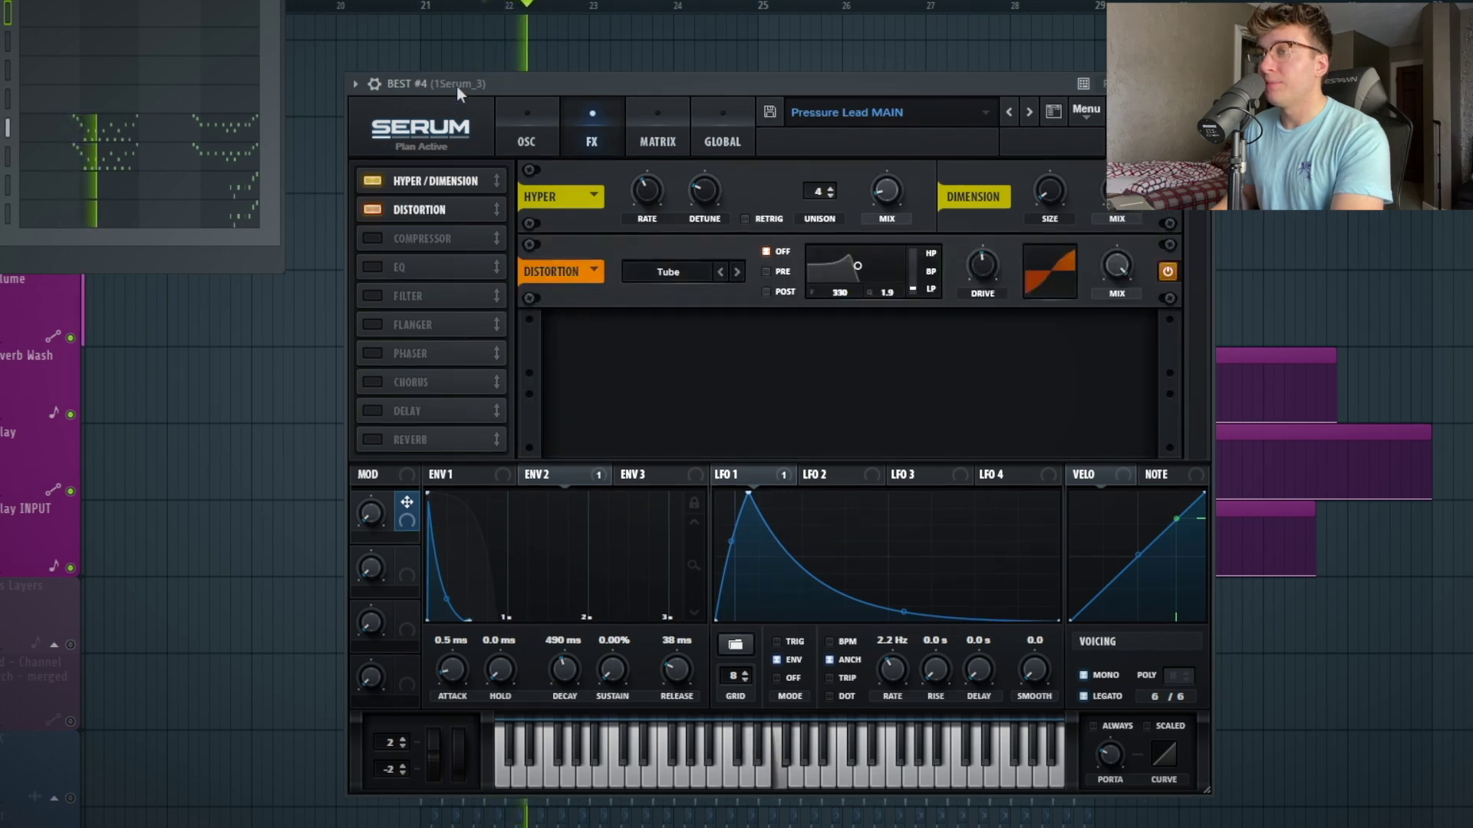
{"action": "left_click", "coordinate": [367, 237]}
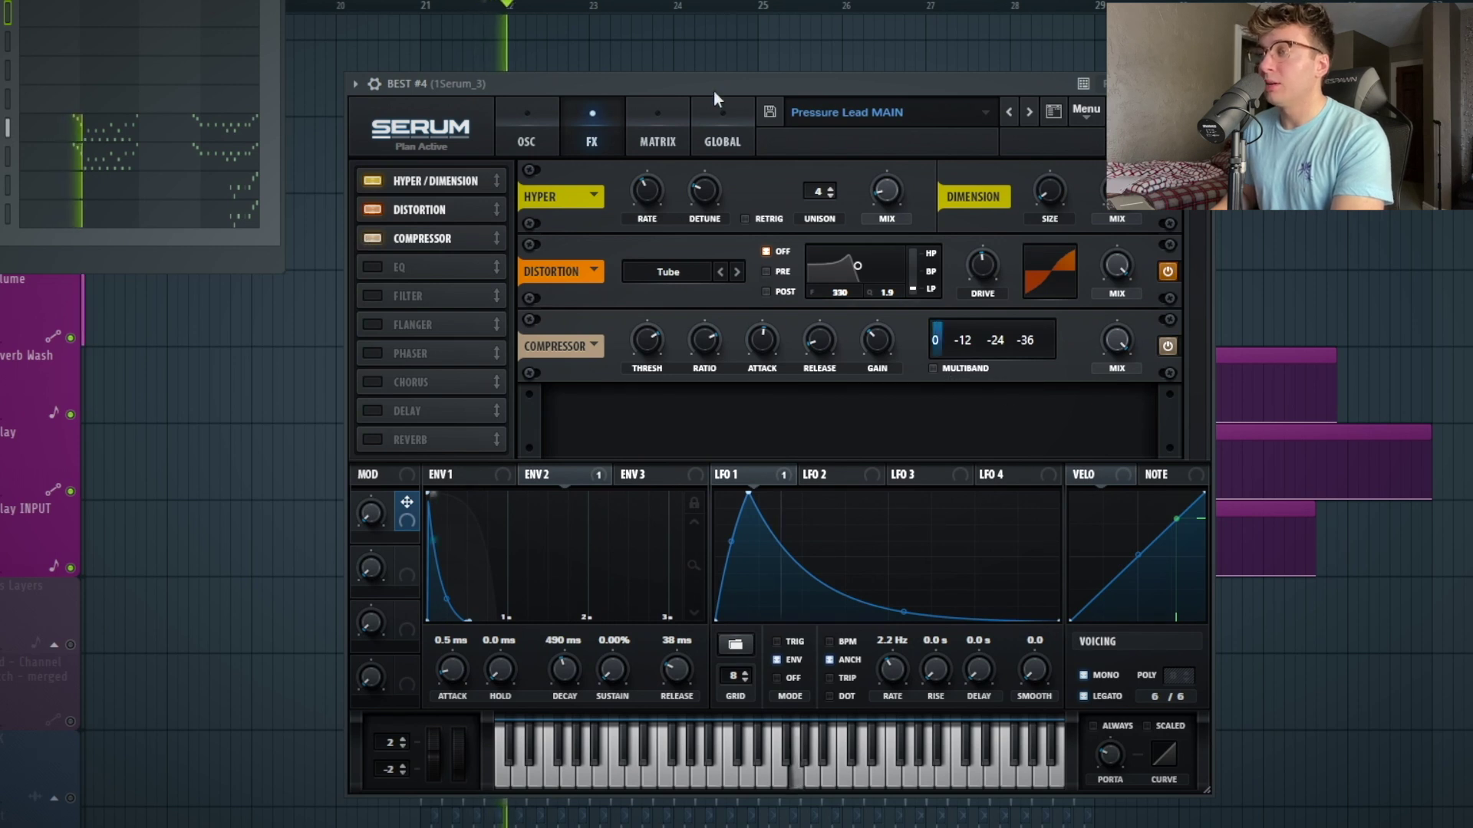
{"action": "left_click", "coordinate": [383, 273]}
{"action": "left_click", "coordinate": [374, 296]}
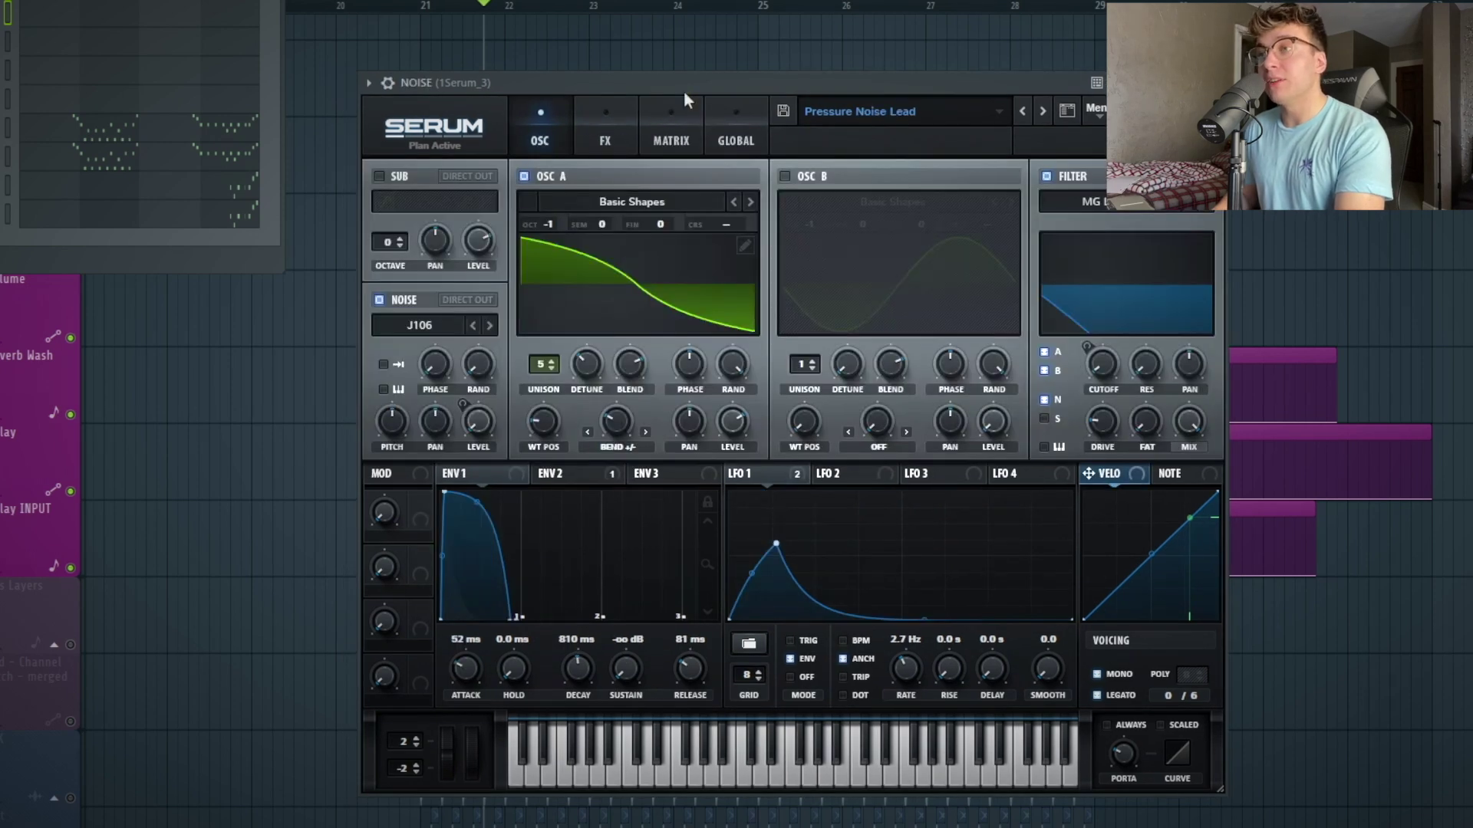
Step: Shift the NOISE channel's Serum window, showing Pressure Noise Lead's oscillators, slightly right
{"action": "mouse_move", "coordinate": [684, 91]}
{"action": "left_mouse_down"}
{"action": "mouse_move", "coordinate": [701, 80]}
{"action": "mouse_move", "coordinate": [664, 90]}
{"action": "left_mouse_up"}
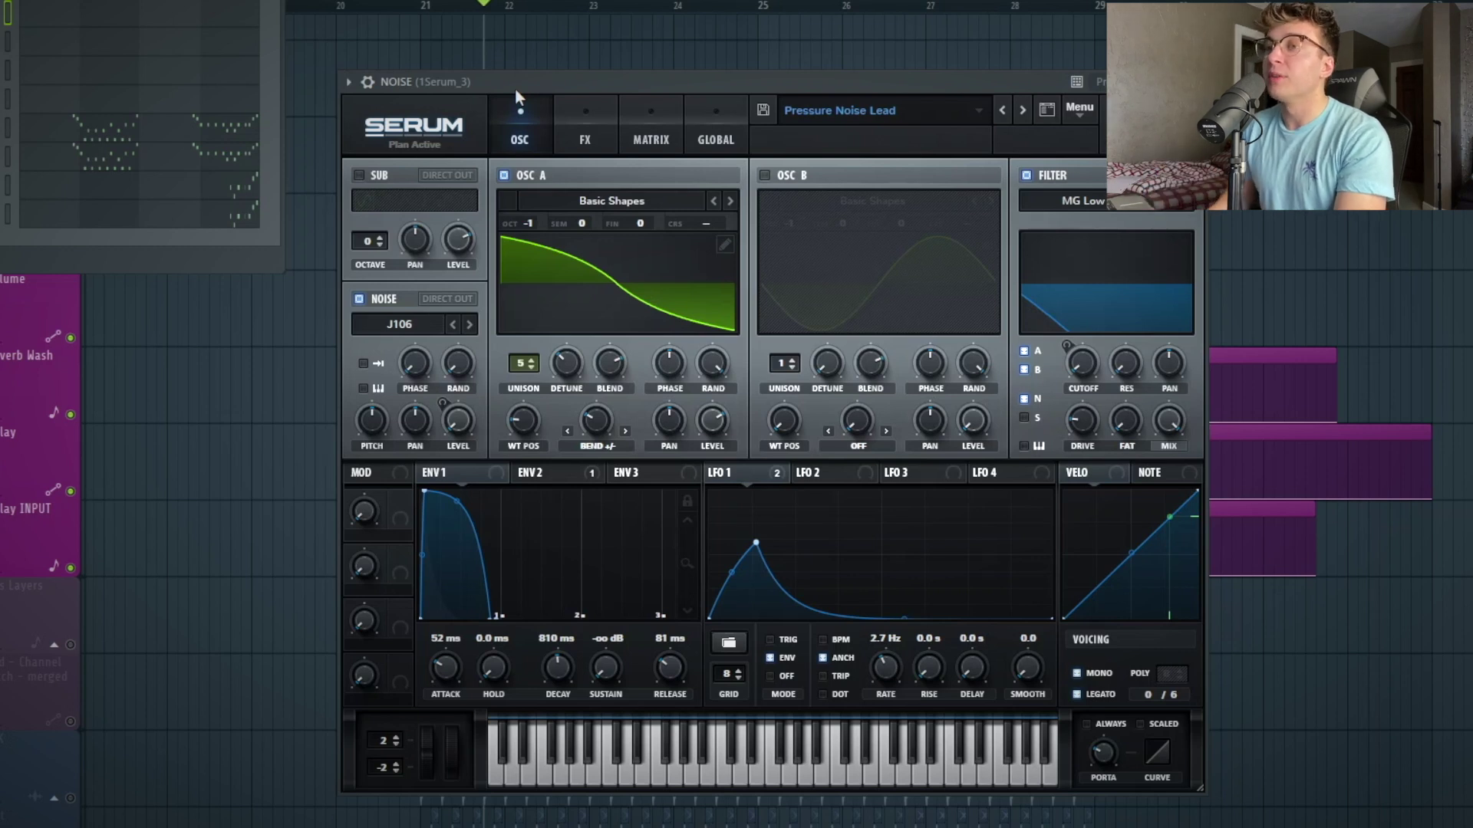
Step: Switch off the noise lead's Distortion effect and play the section to hear it
{"action": "left_click", "coordinate": [581, 117]}
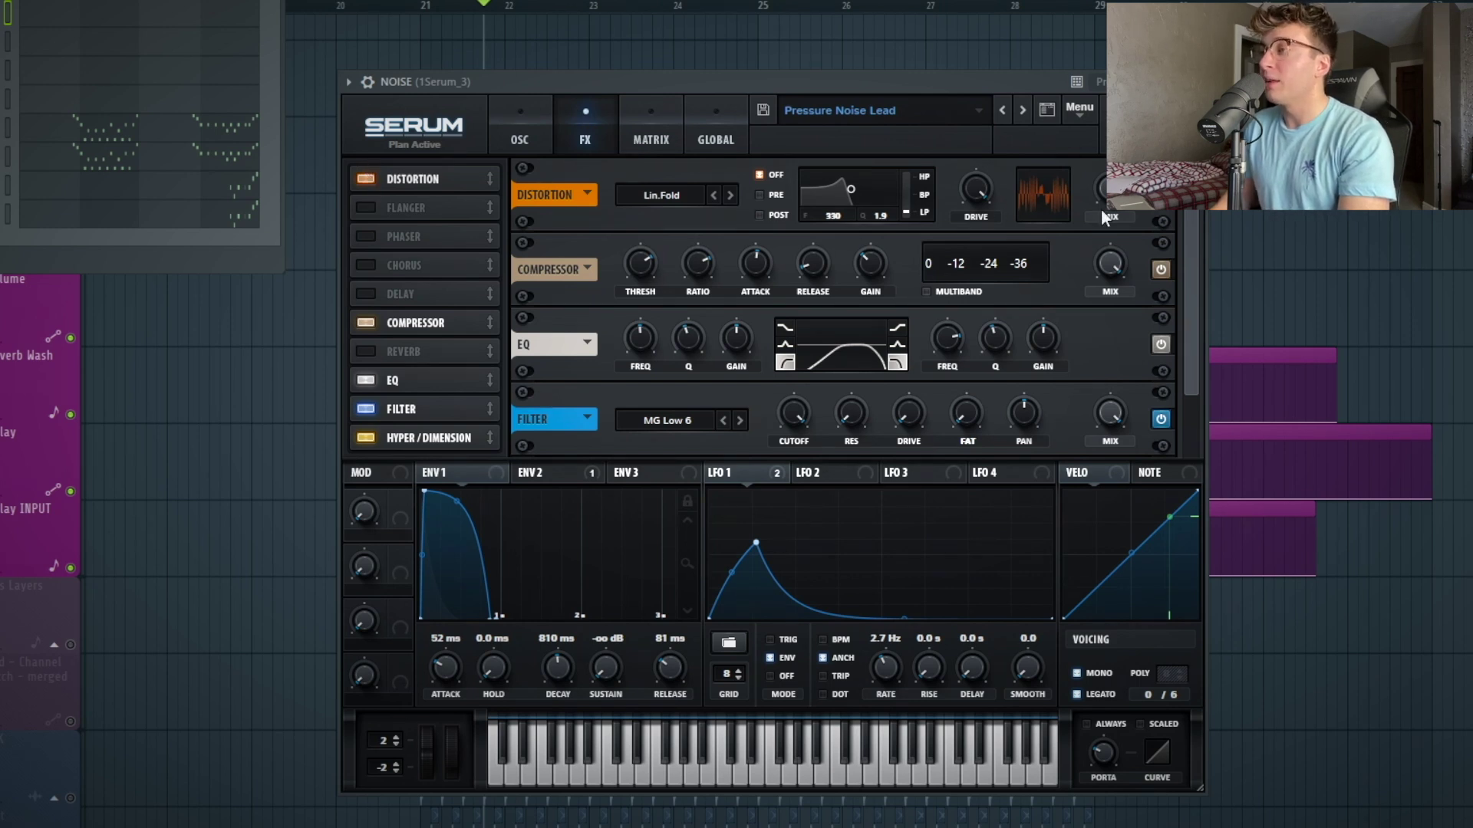
{"action": "left_click", "coordinate": [365, 180]}
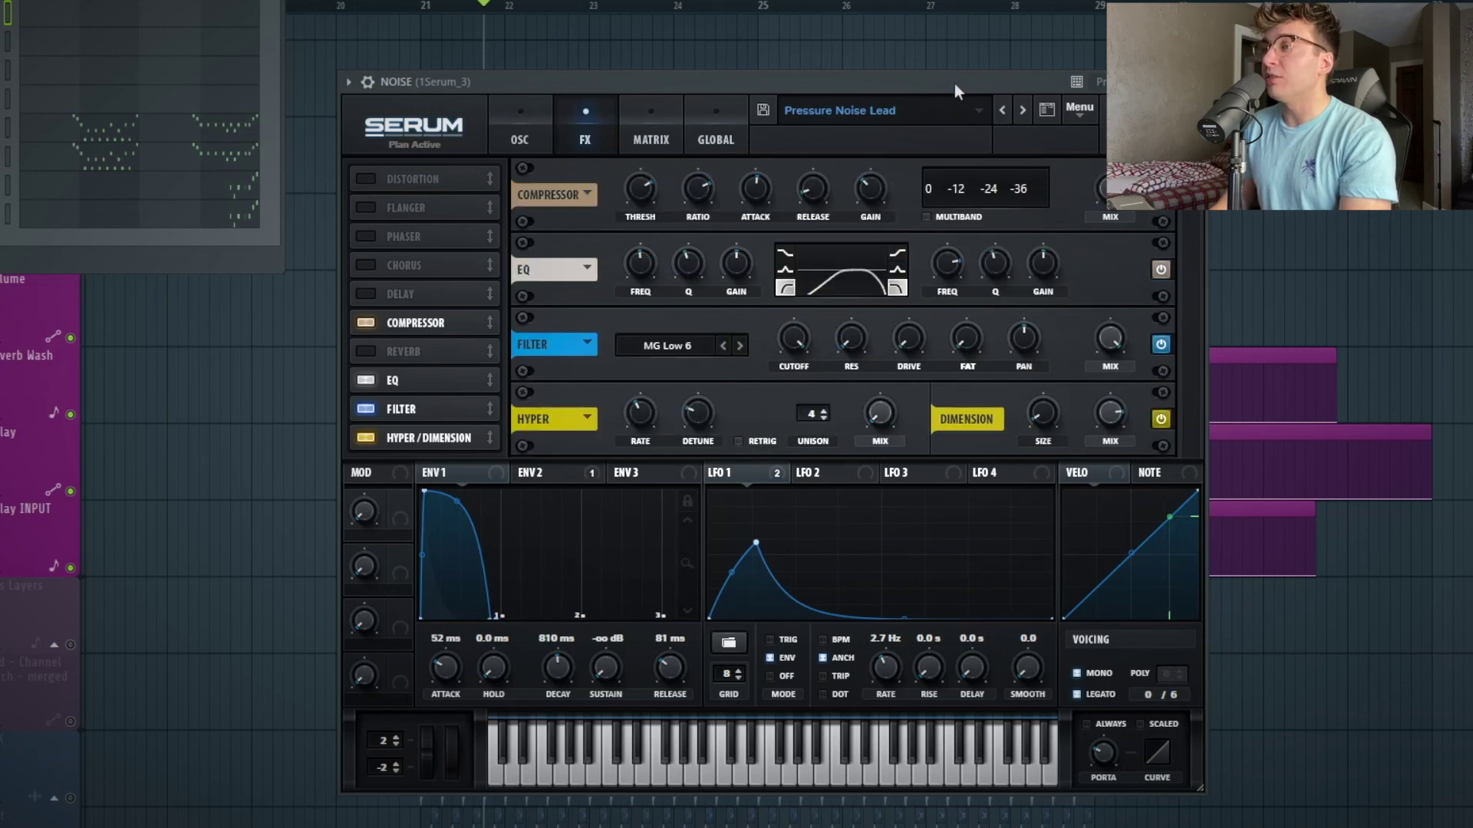
{"action": "key", "text": "space"}
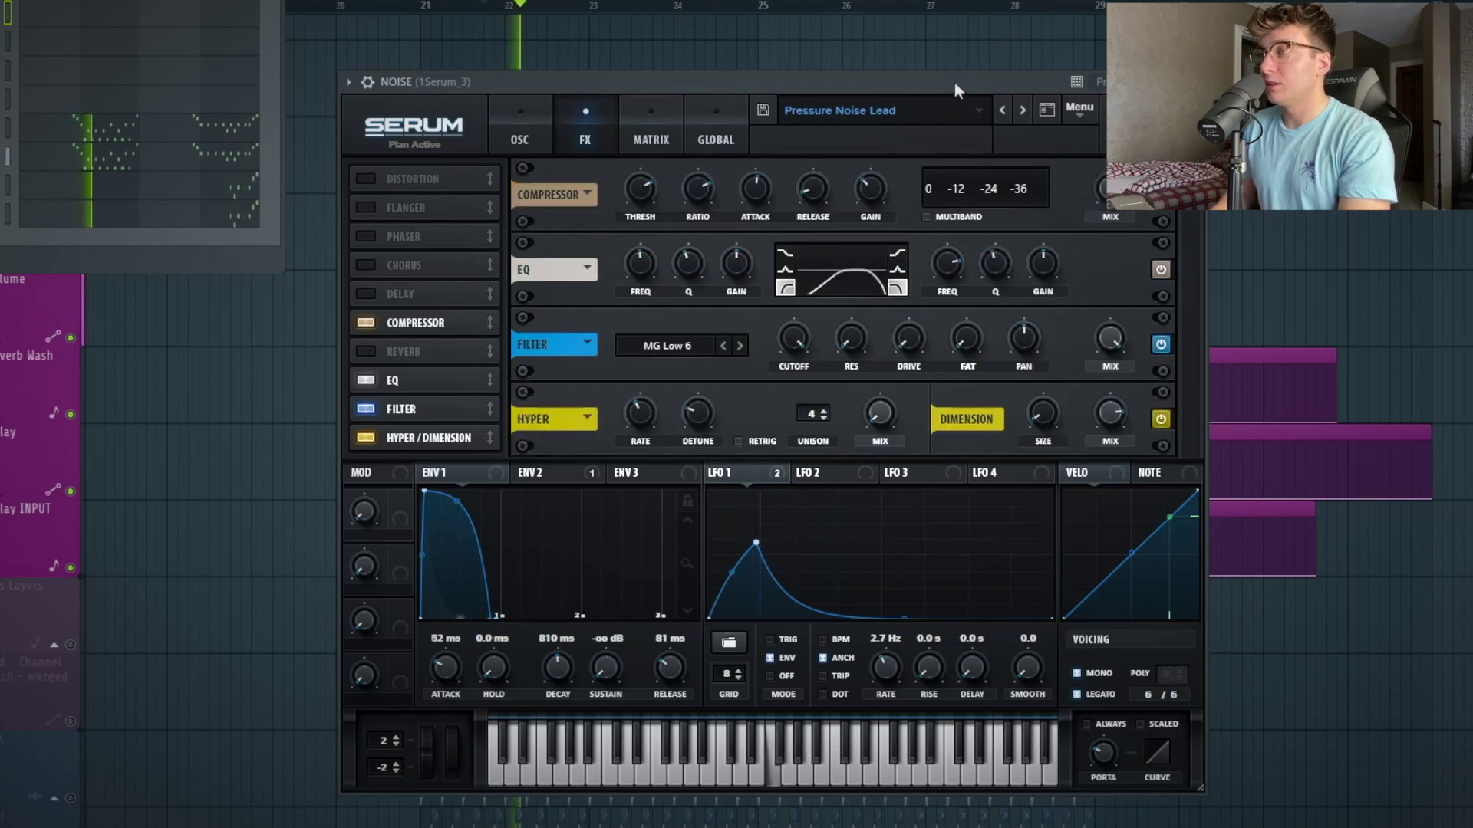
{"action": "key", "text": "space"}
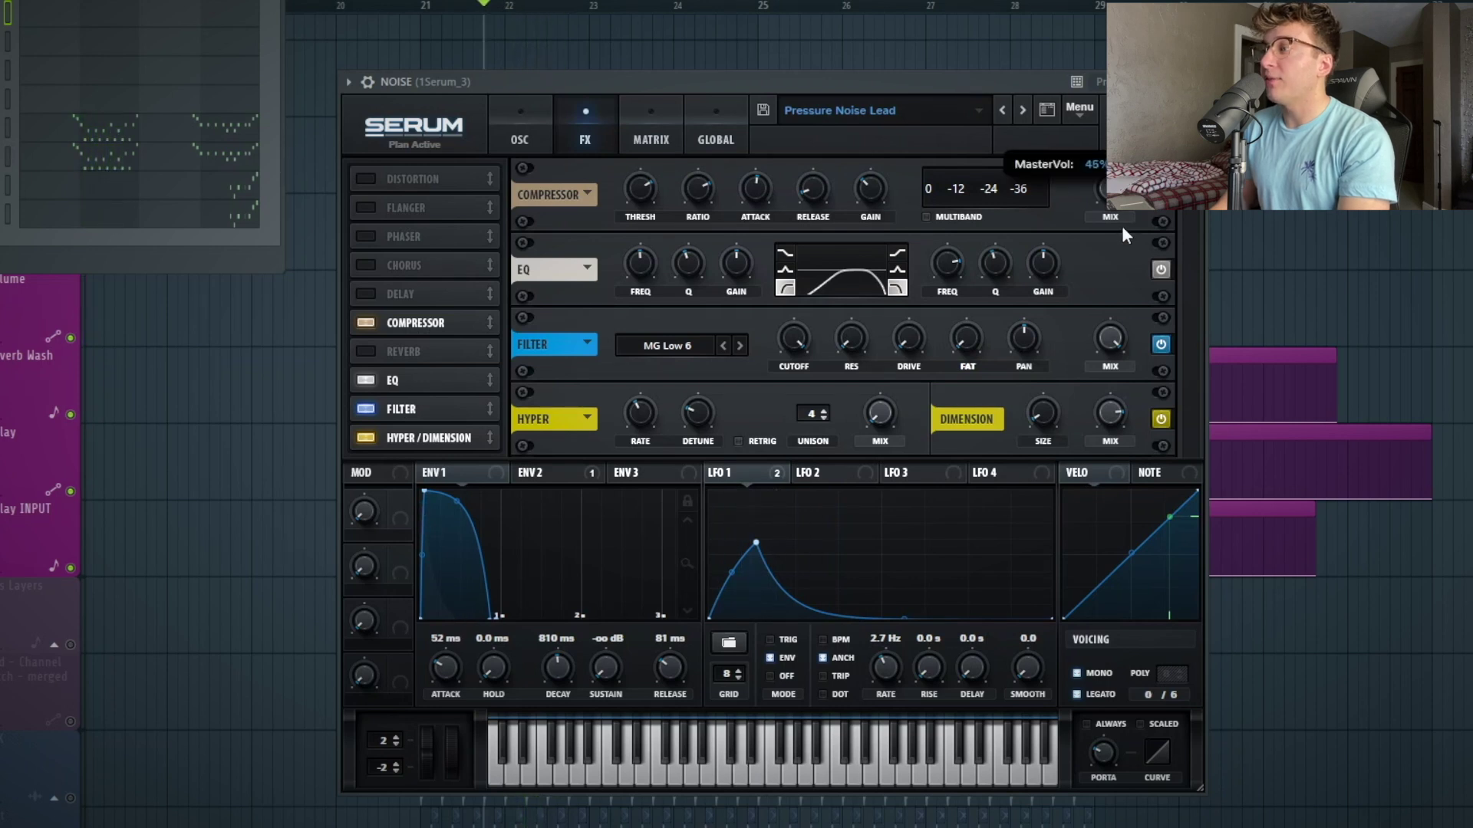
Step: Lower Serum's master volume to 29%, then recheck the OSC and FX pages
{"action": "left_click_drag", "start_coordinate": [1120, 251], "coordinate": [1120, 256]}
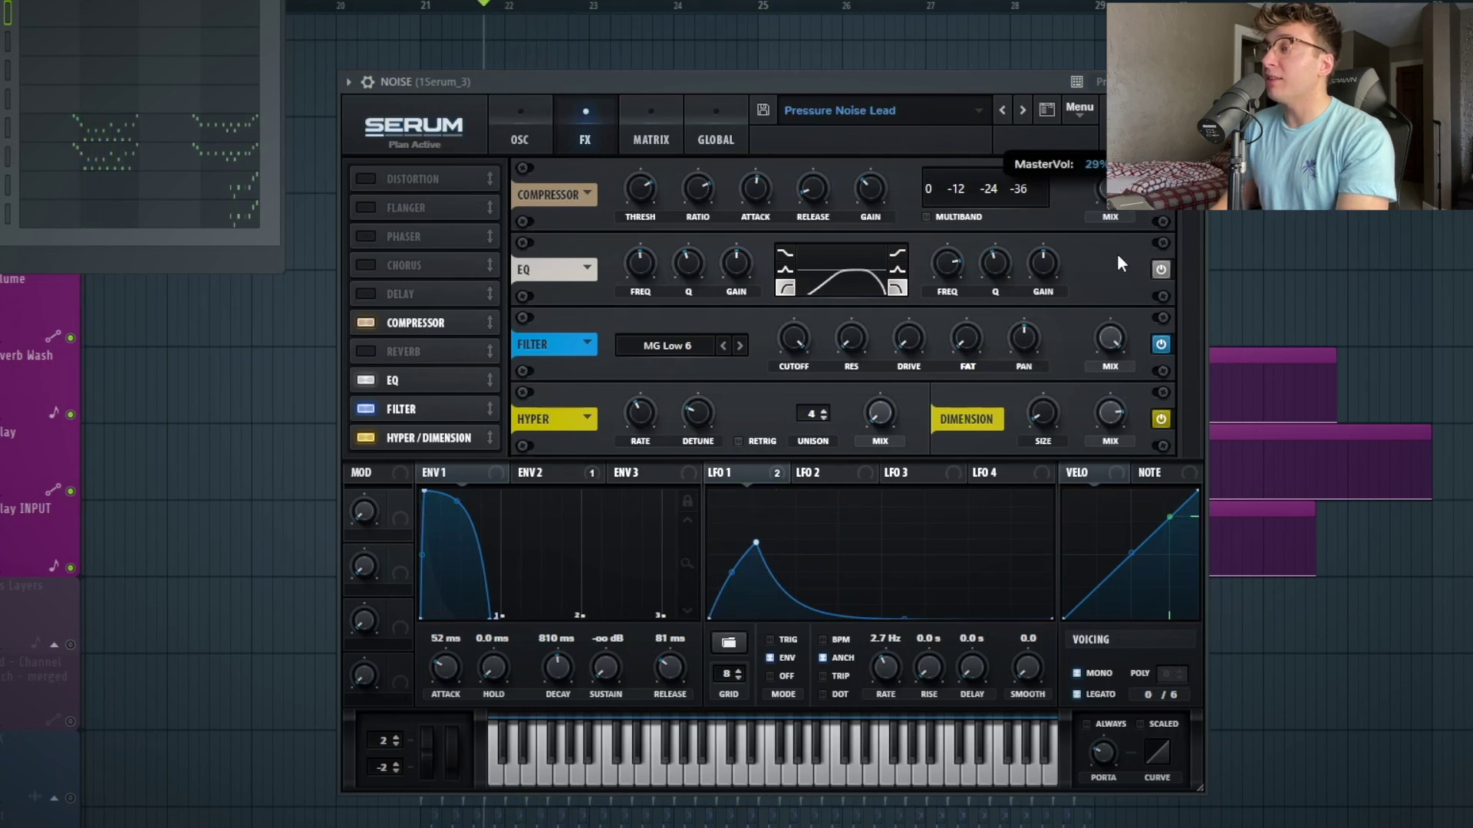
{"action": "left_click_drag", "start_coordinate": [1112, 249], "coordinate": [1111, 246]}
{"action": "left_click", "coordinate": [540, 132]}
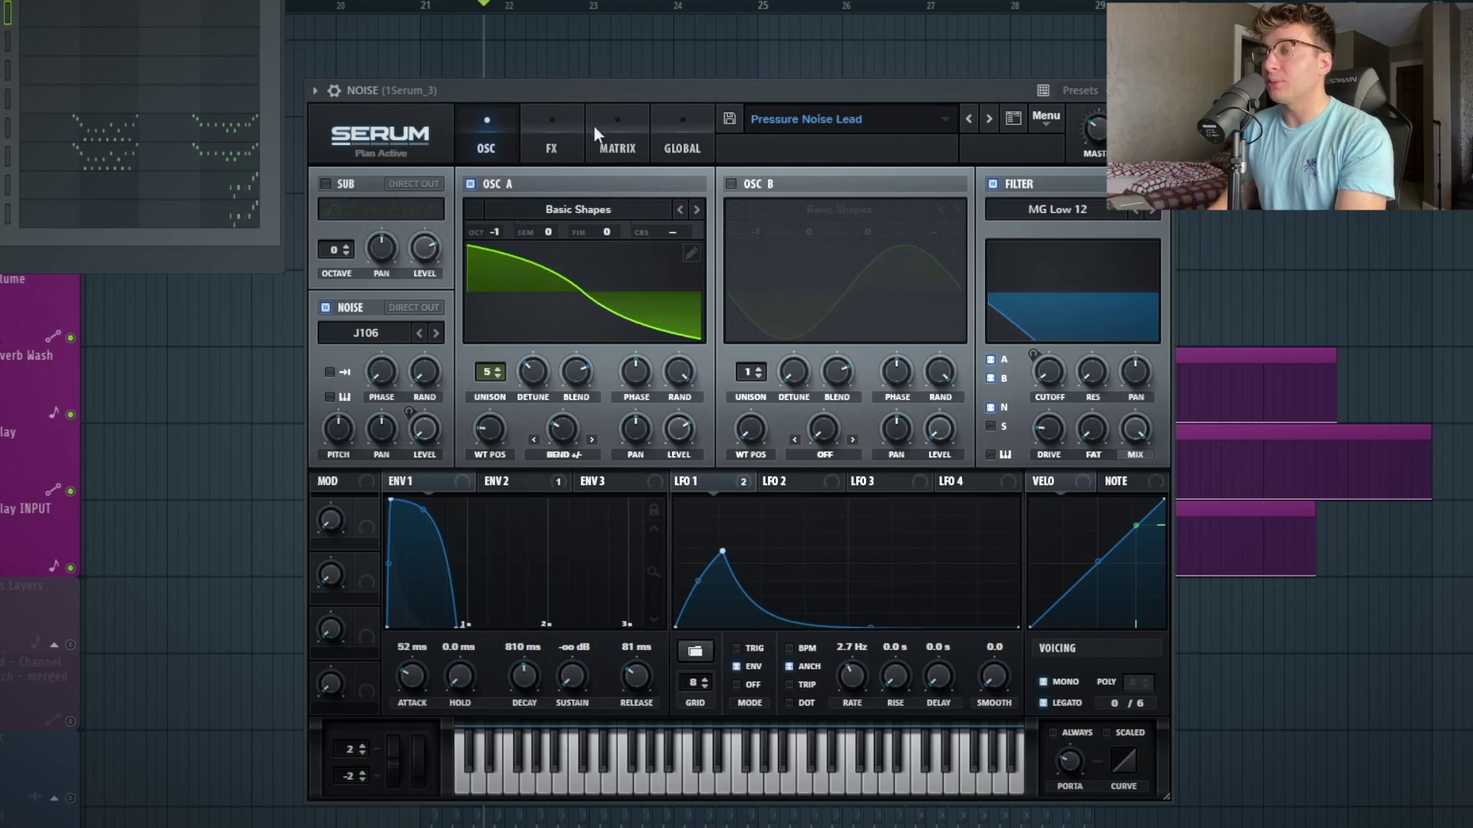
{"action": "left_click", "coordinate": [567, 144]}
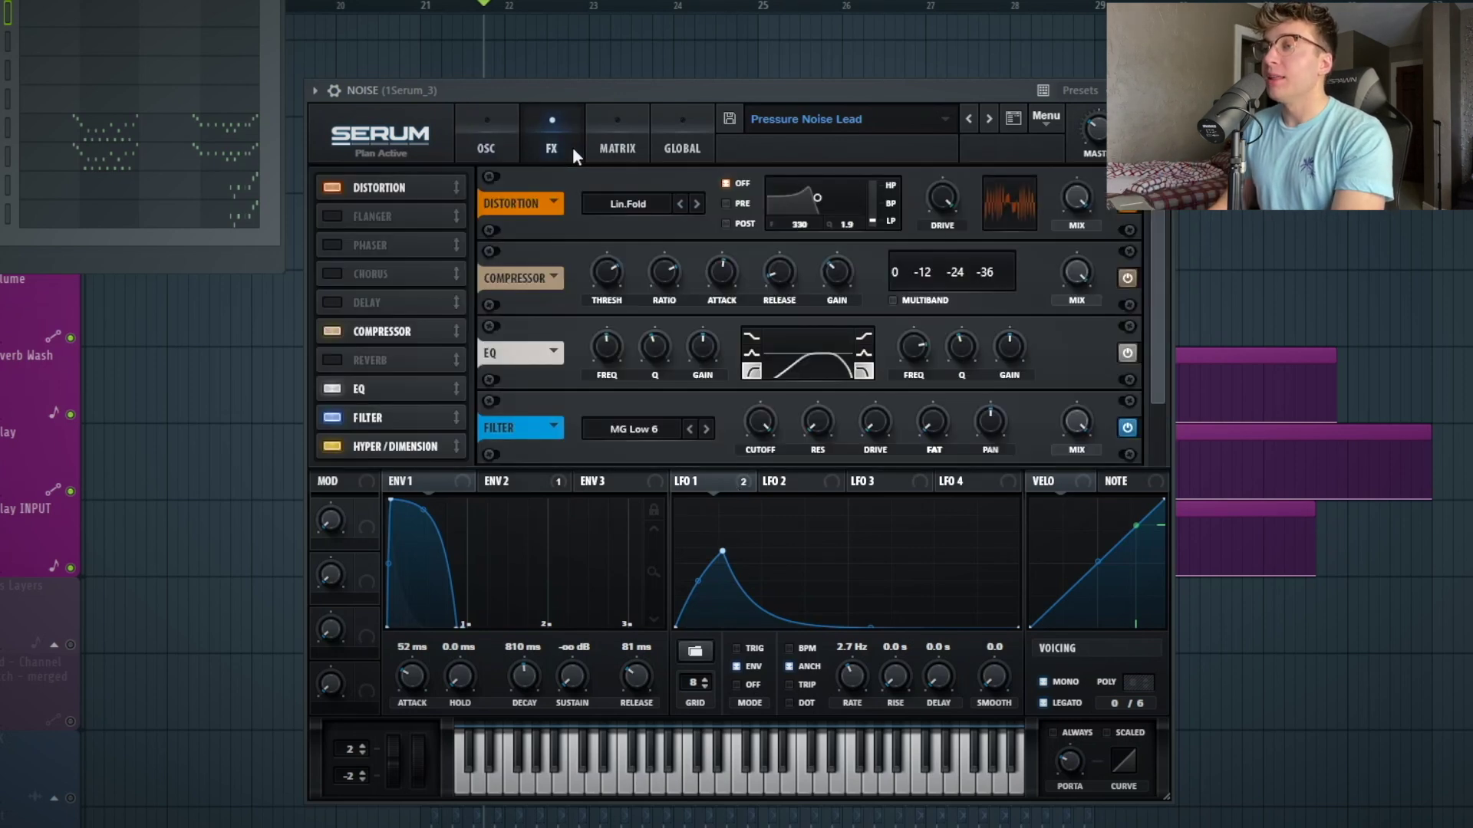
Step: In Serum's modulation matrix, confirm the third routing's destination stays on Amp
{"action": "left_click", "coordinate": [614, 138]}
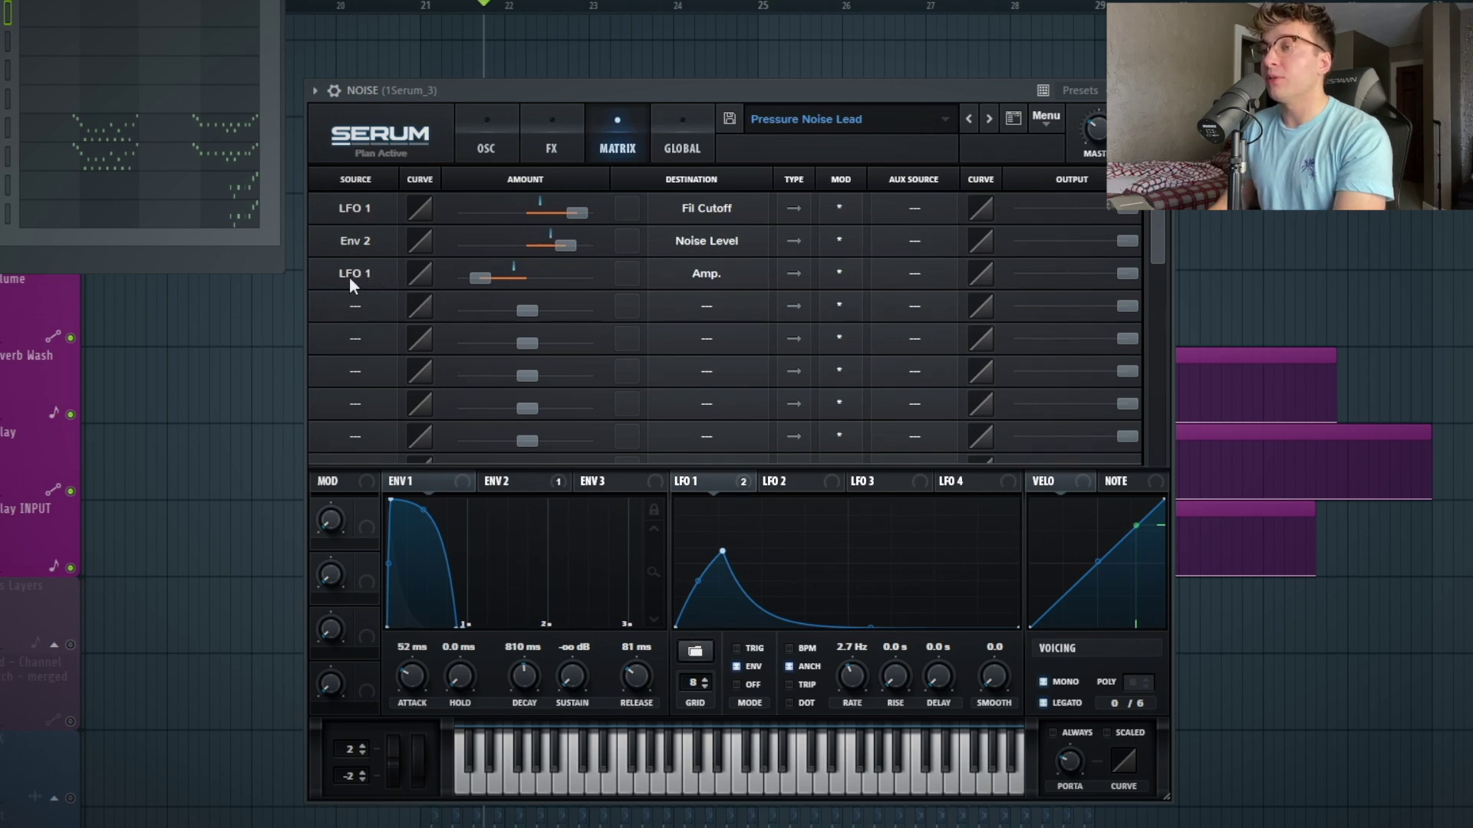
{"action": "left_click", "coordinate": [707, 275]}
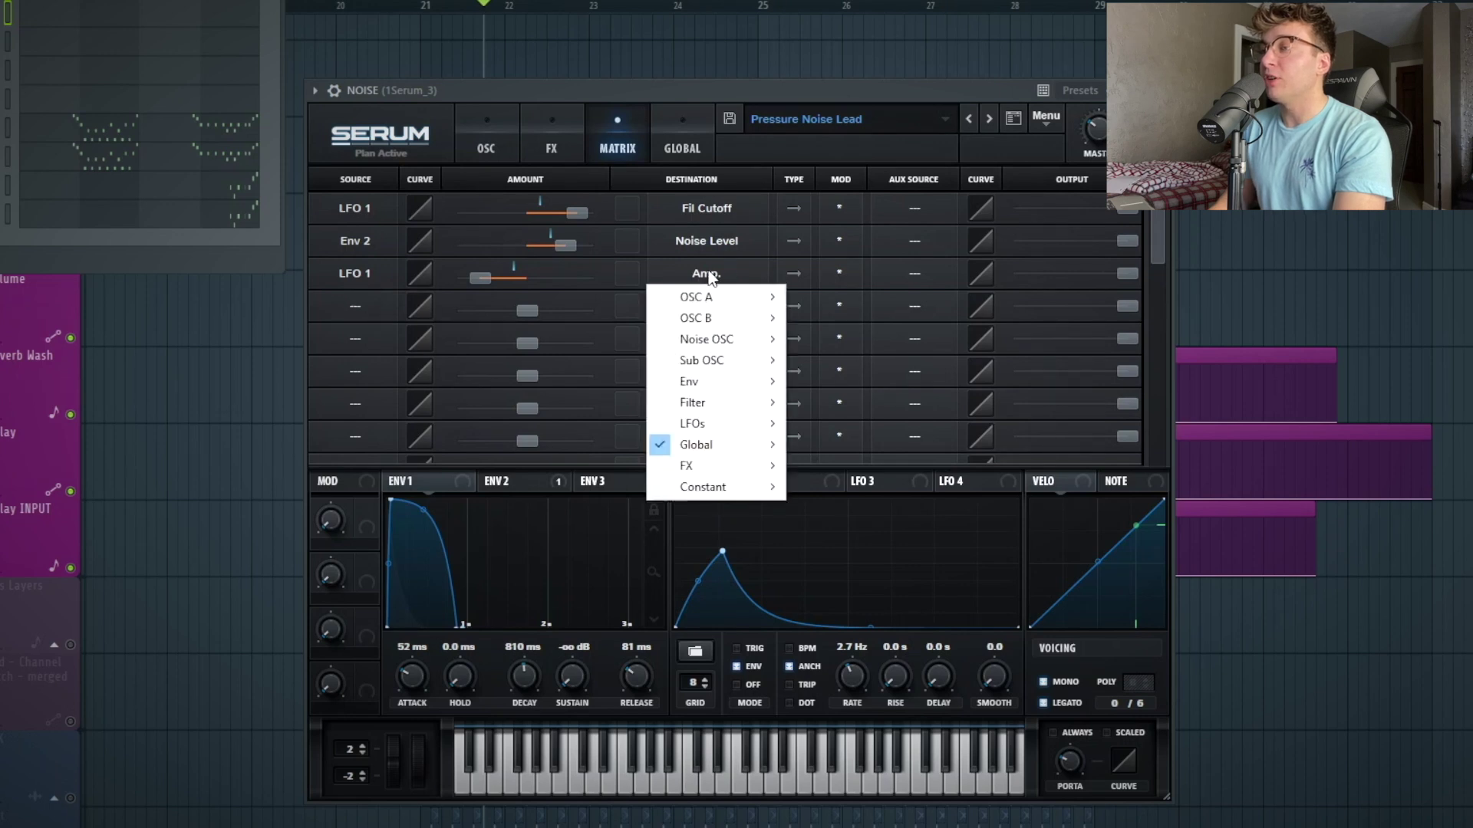
{"action": "mouse_move", "coordinate": [721, 442]}
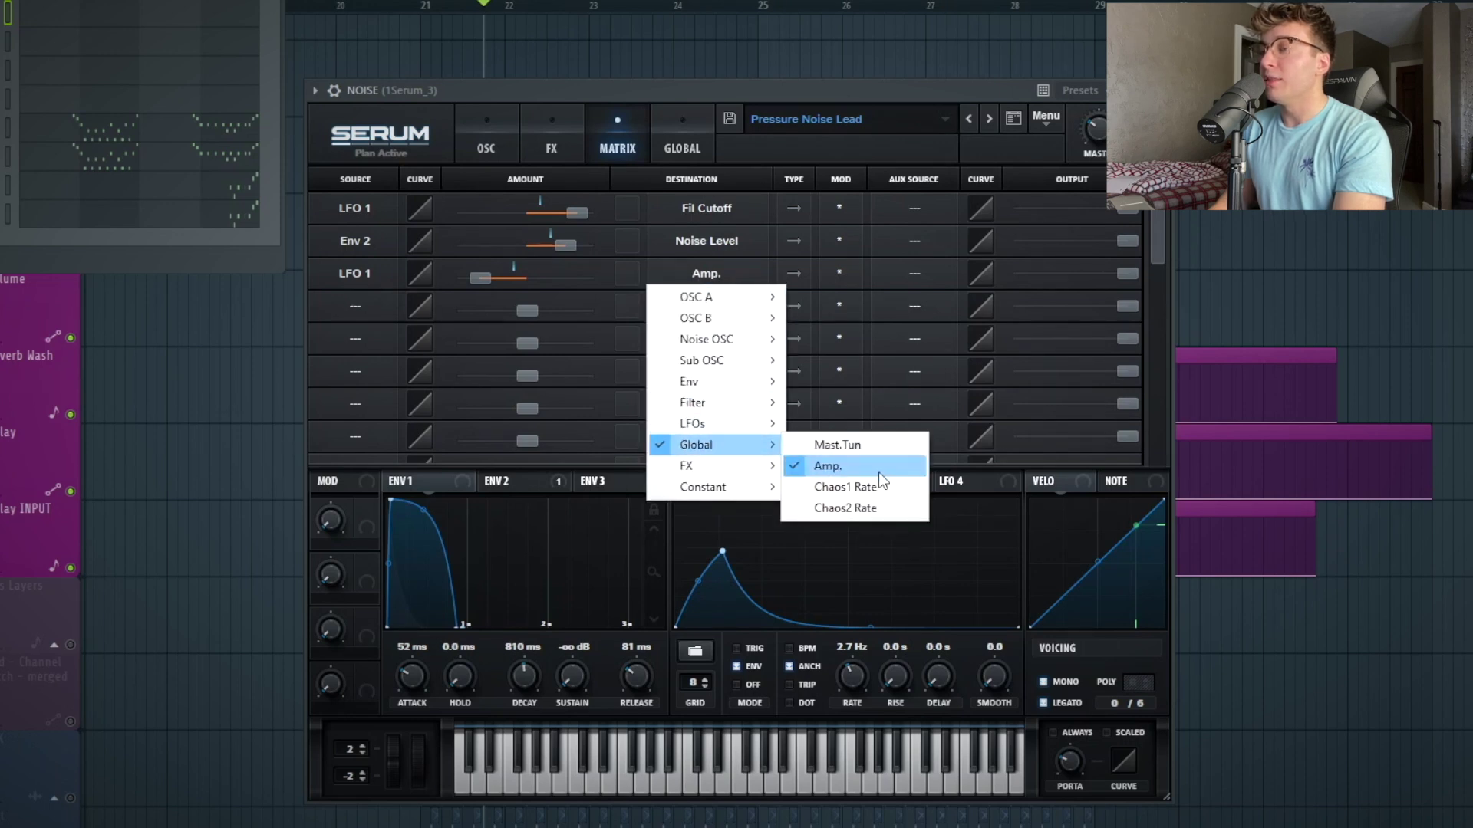
{"action": "left_click", "coordinate": [718, 91]}
{"action": "left_click_drag", "start_coordinate": [718, 91], "coordinate": [721, 84]}
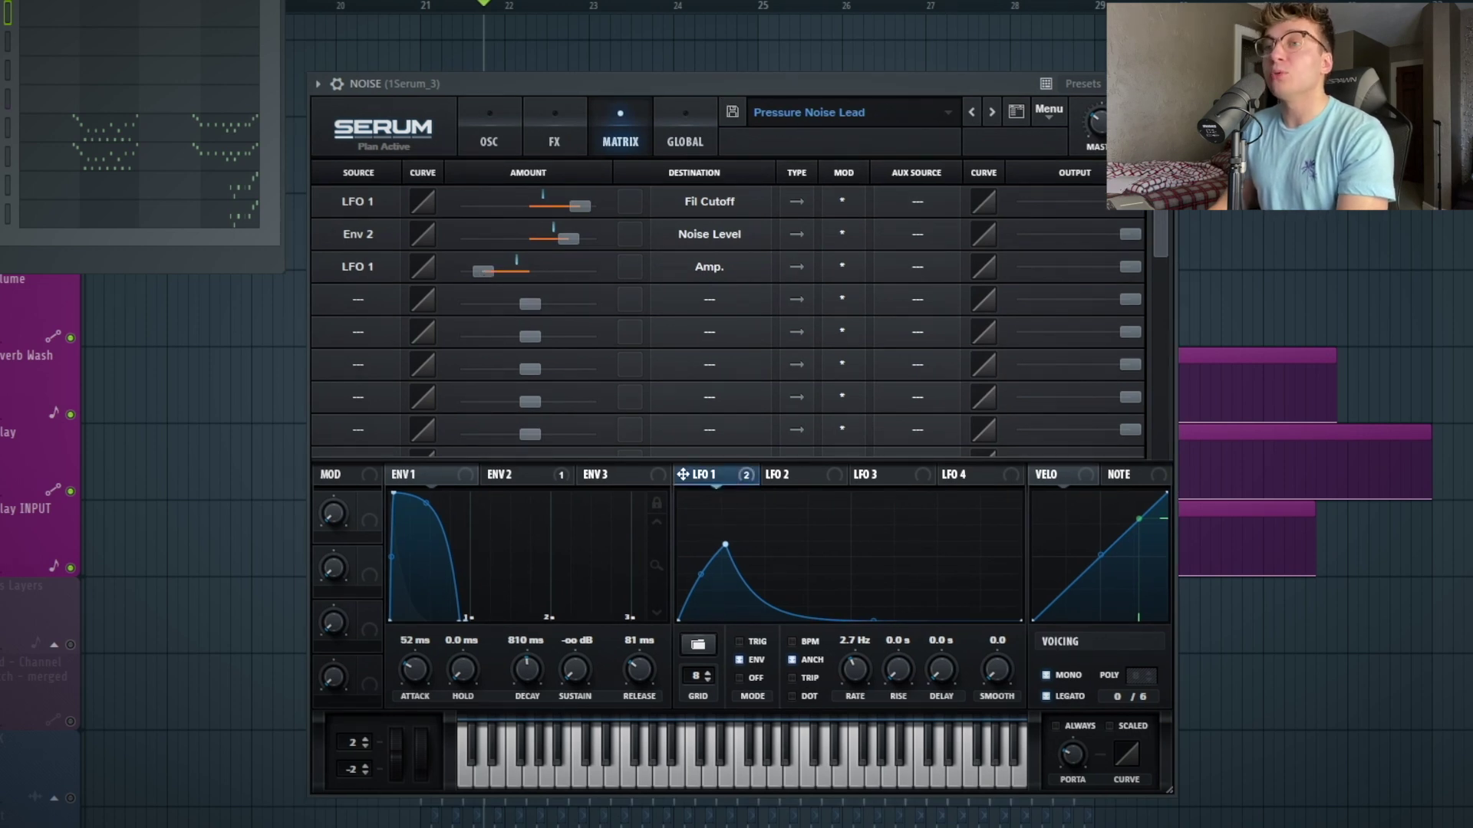
Step: Open the BEST #4 Serum for comparison, return NOISE Serum to its OSC page, and play
{"action": "left_click_drag", "start_coordinate": [491, 90], "coordinate": [723, 57]}
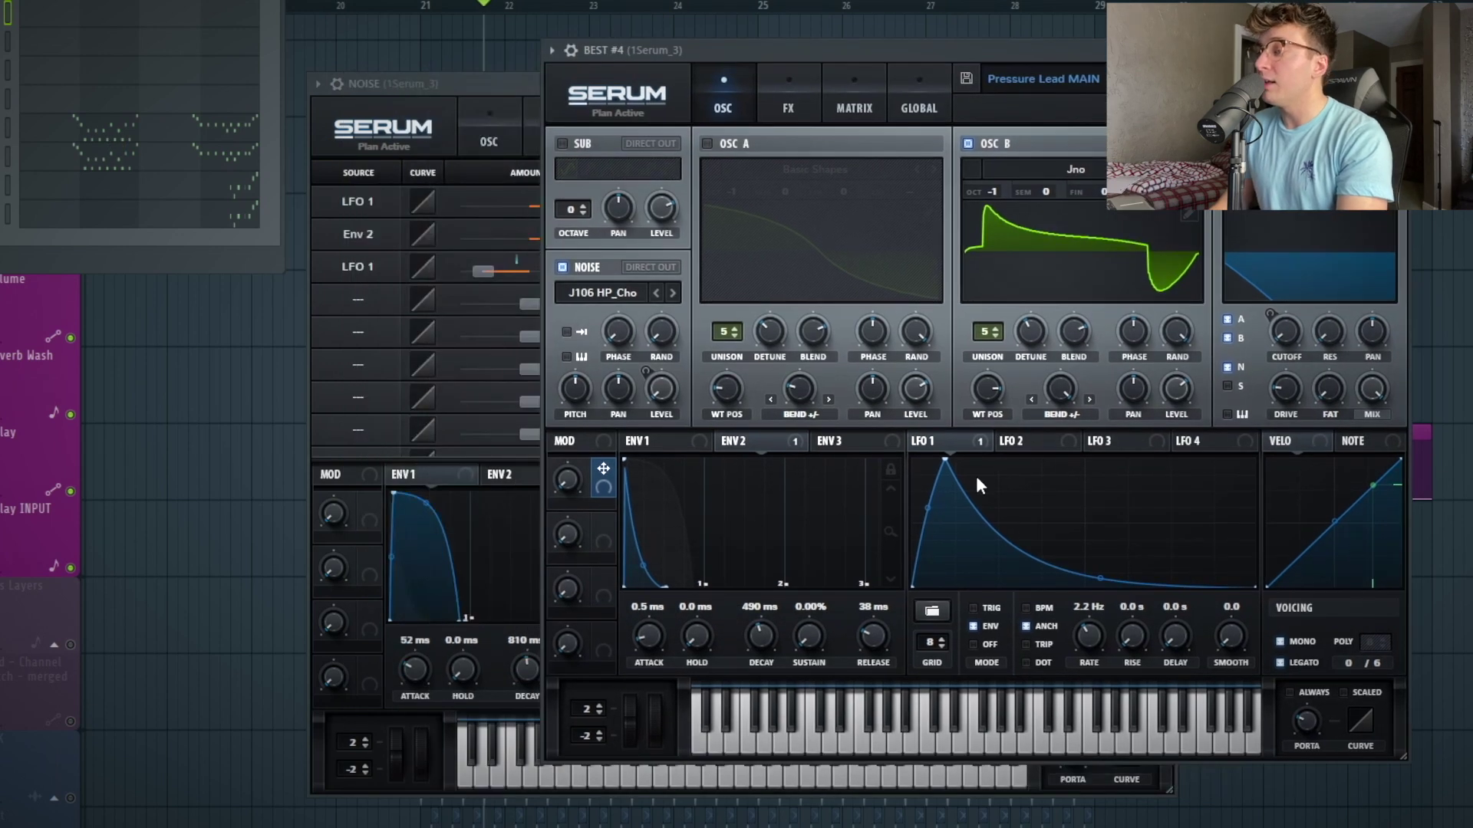
{"action": "left_click_drag", "start_coordinate": [1084, 57], "coordinate": [1457, 54]}
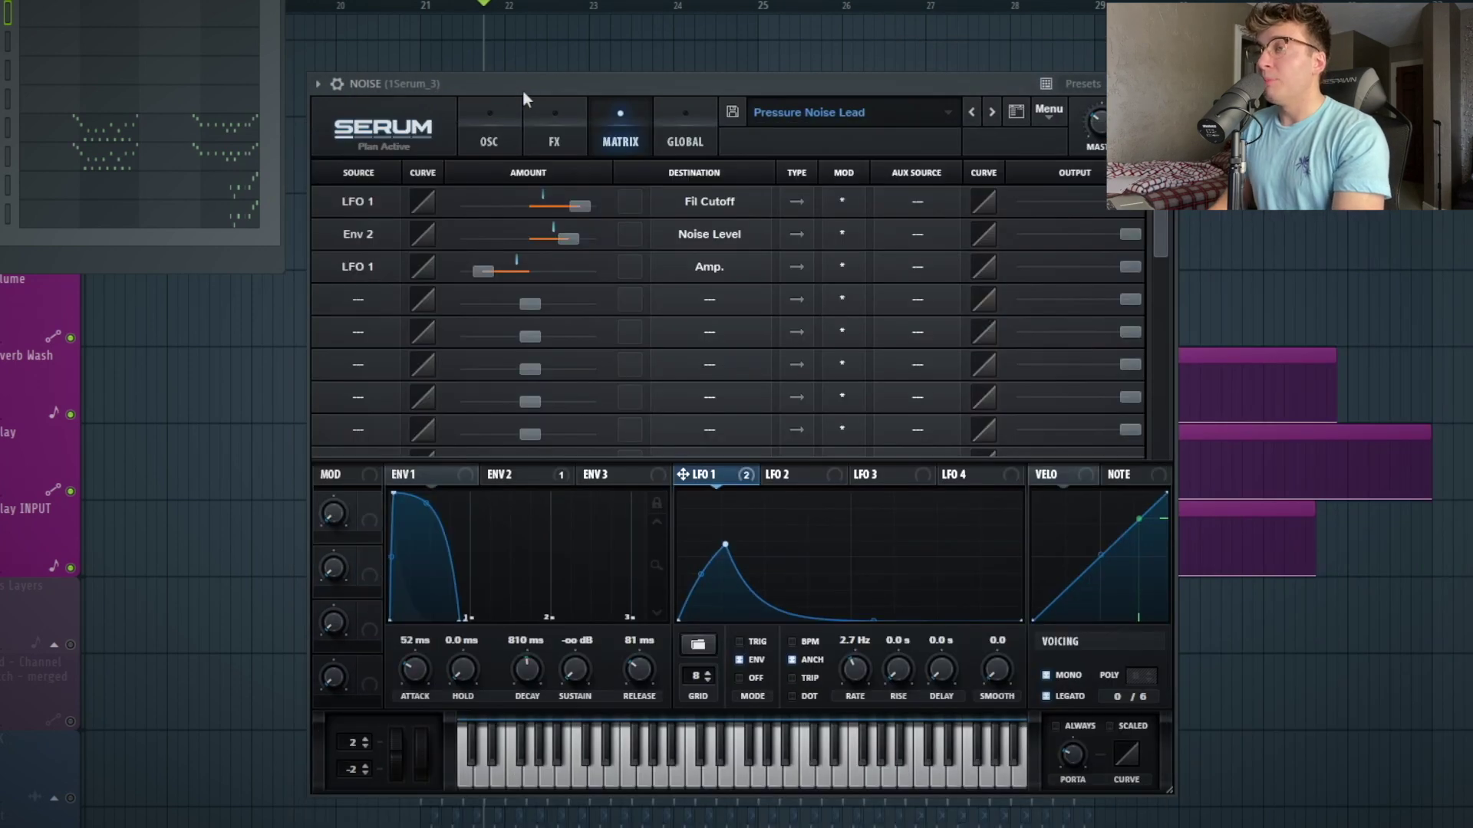
{"action": "left_click", "coordinate": [495, 115]}
{"action": "left_click_drag", "start_coordinate": [490, 84], "coordinate": [535, 62]}
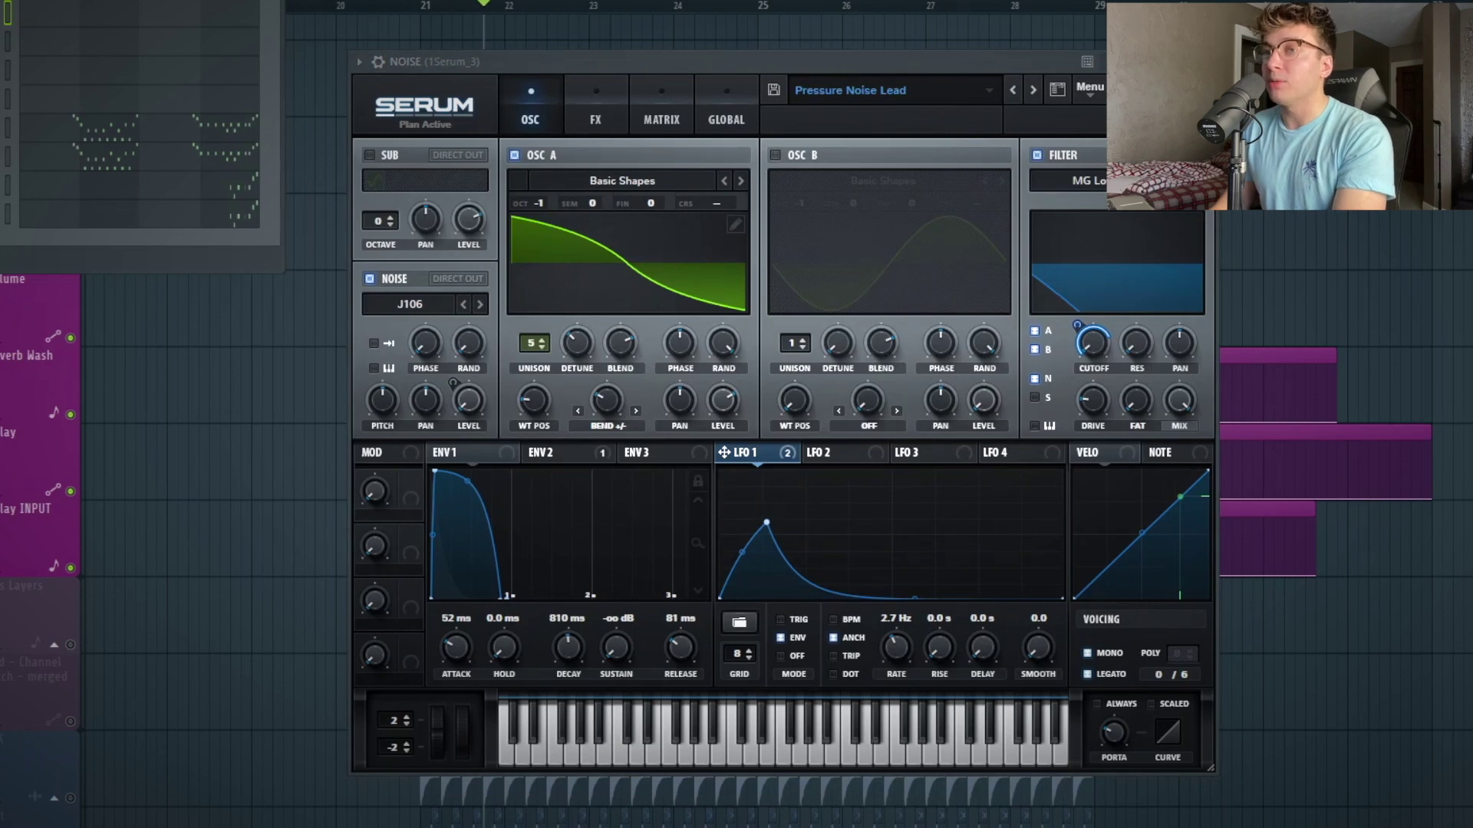
{"action": "key", "text": "space"}
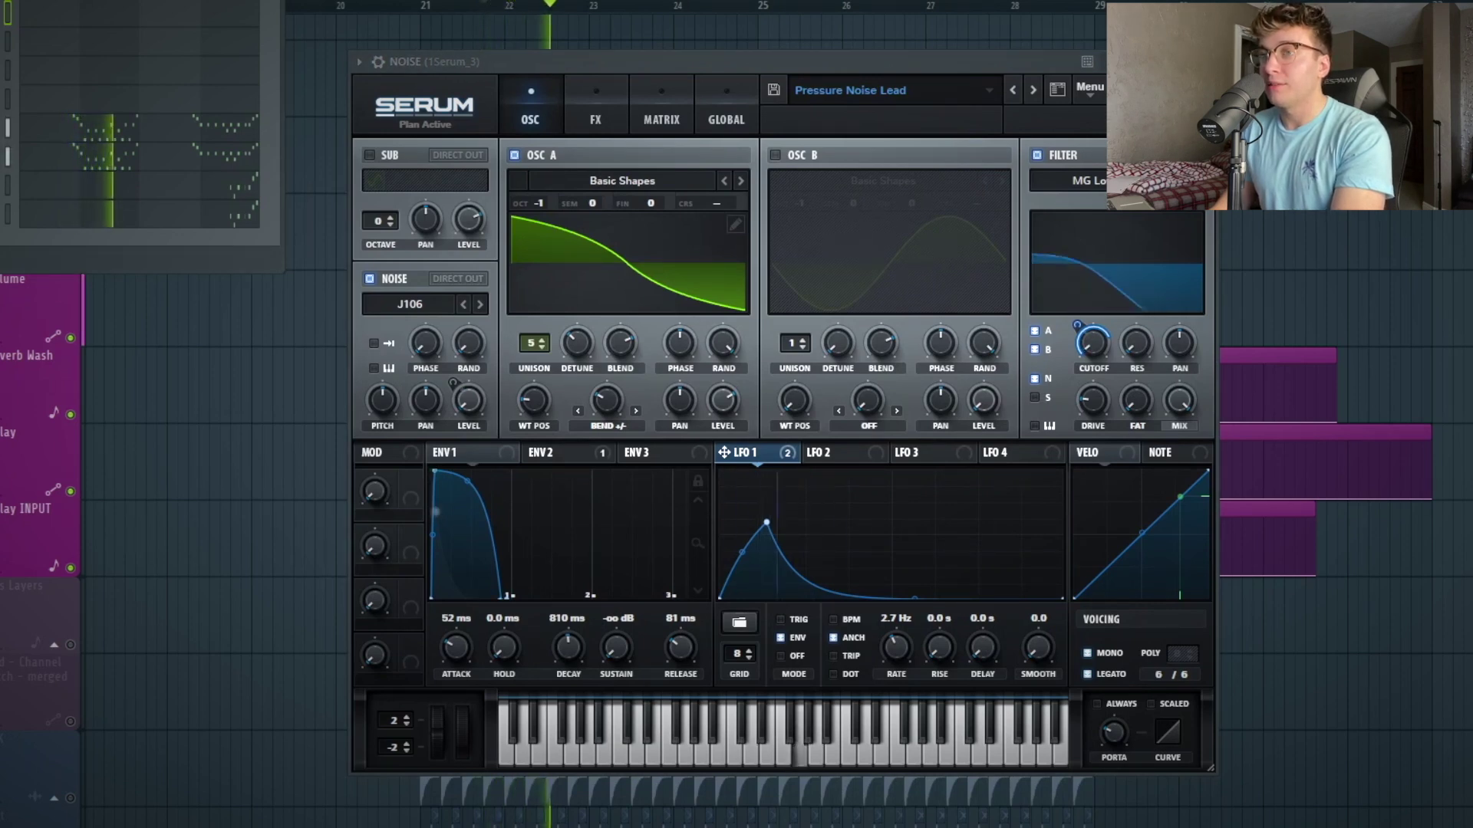
Step: Close the Flex windows and channel rack, play from bar 24, and close the mixer
{"action": "key", "text": "space"}
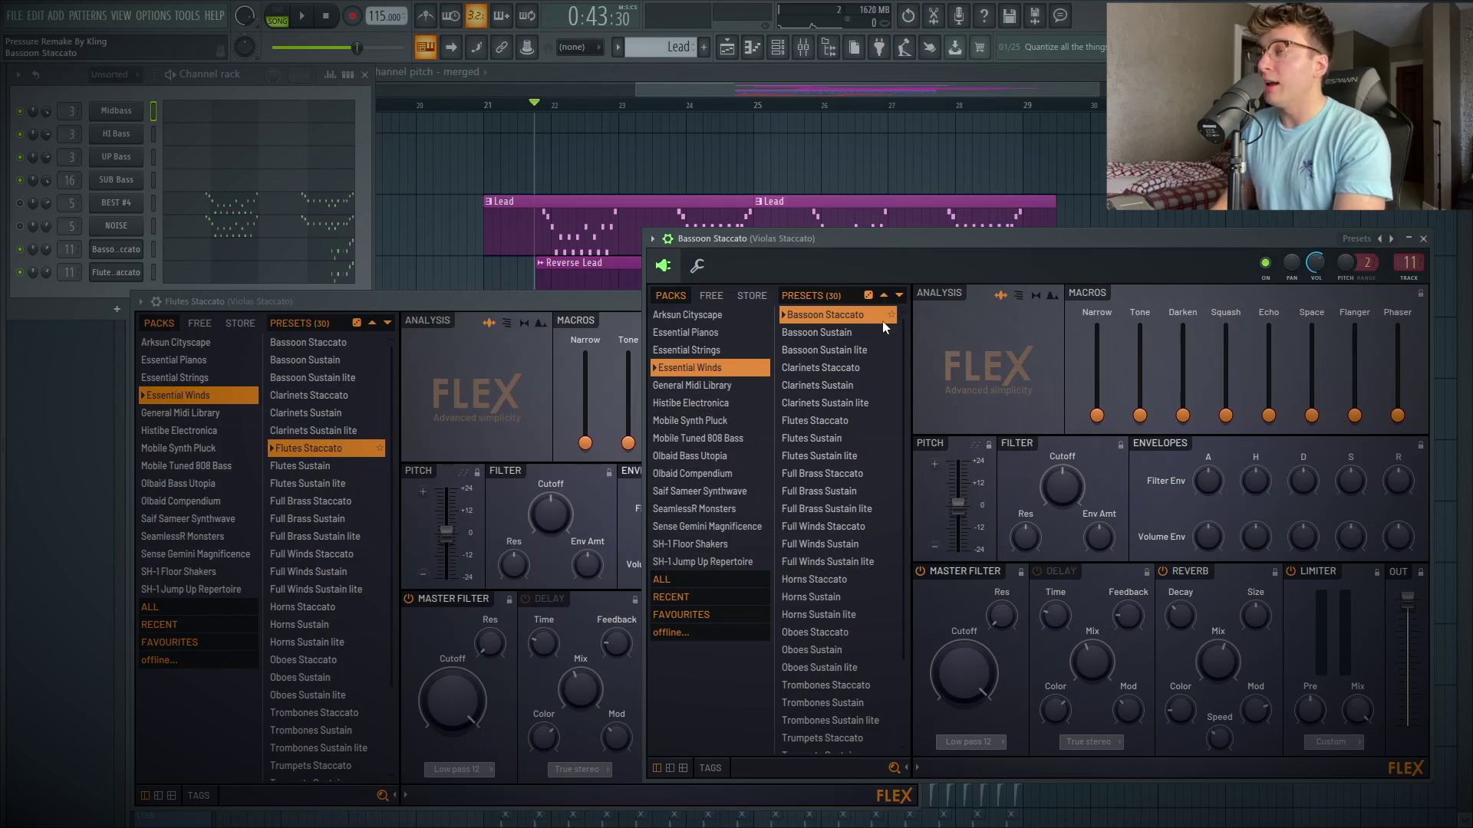
{"action": "key", "text": "F12"}
{"action": "left_click", "coordinate": [716, 107]}
{"action": "key", "text": "space"}
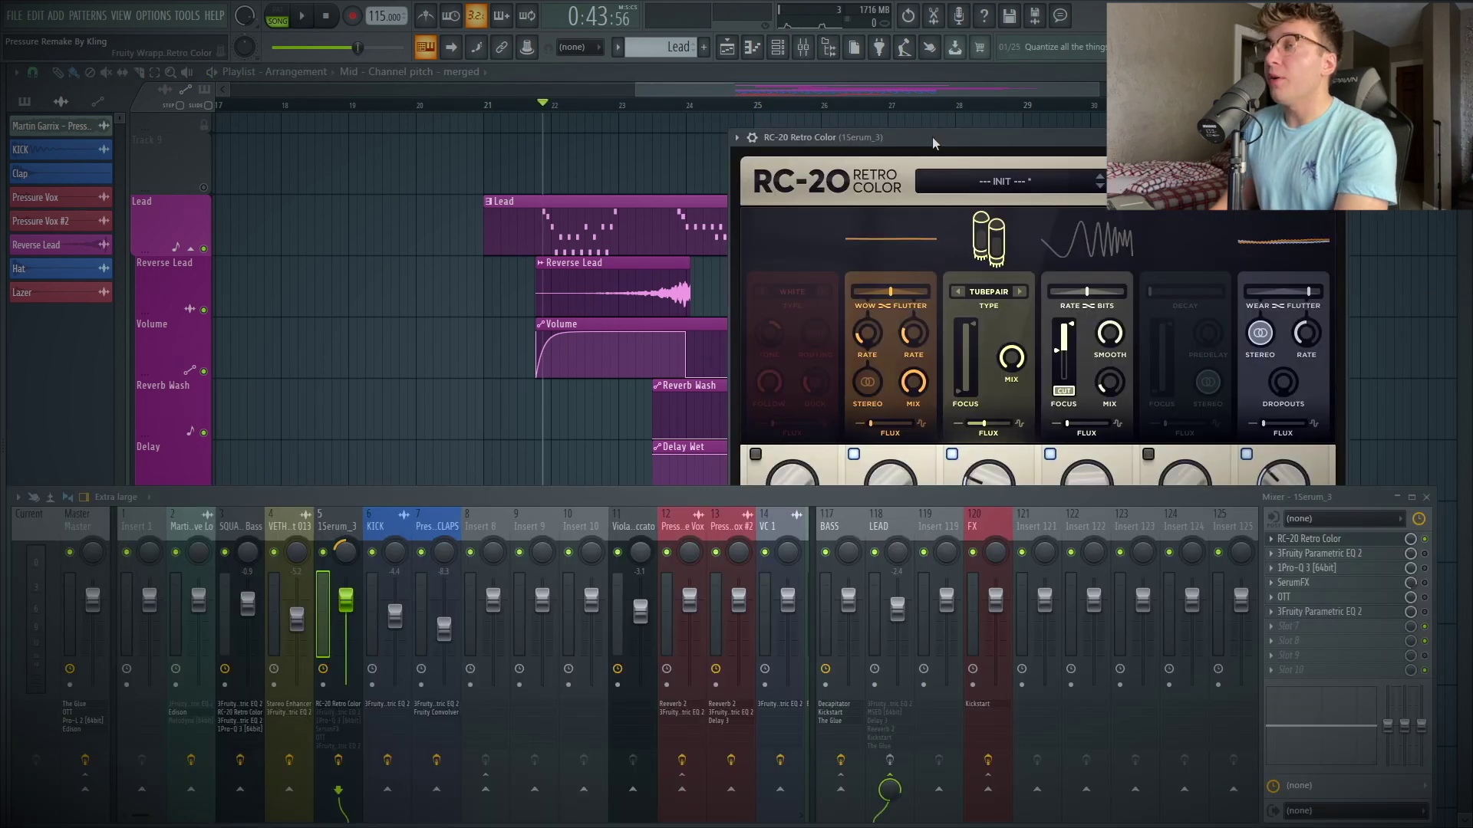
{"action": "left_click_drag", "start_coordinate": [931, 137], "coordinate": [837, 108]}
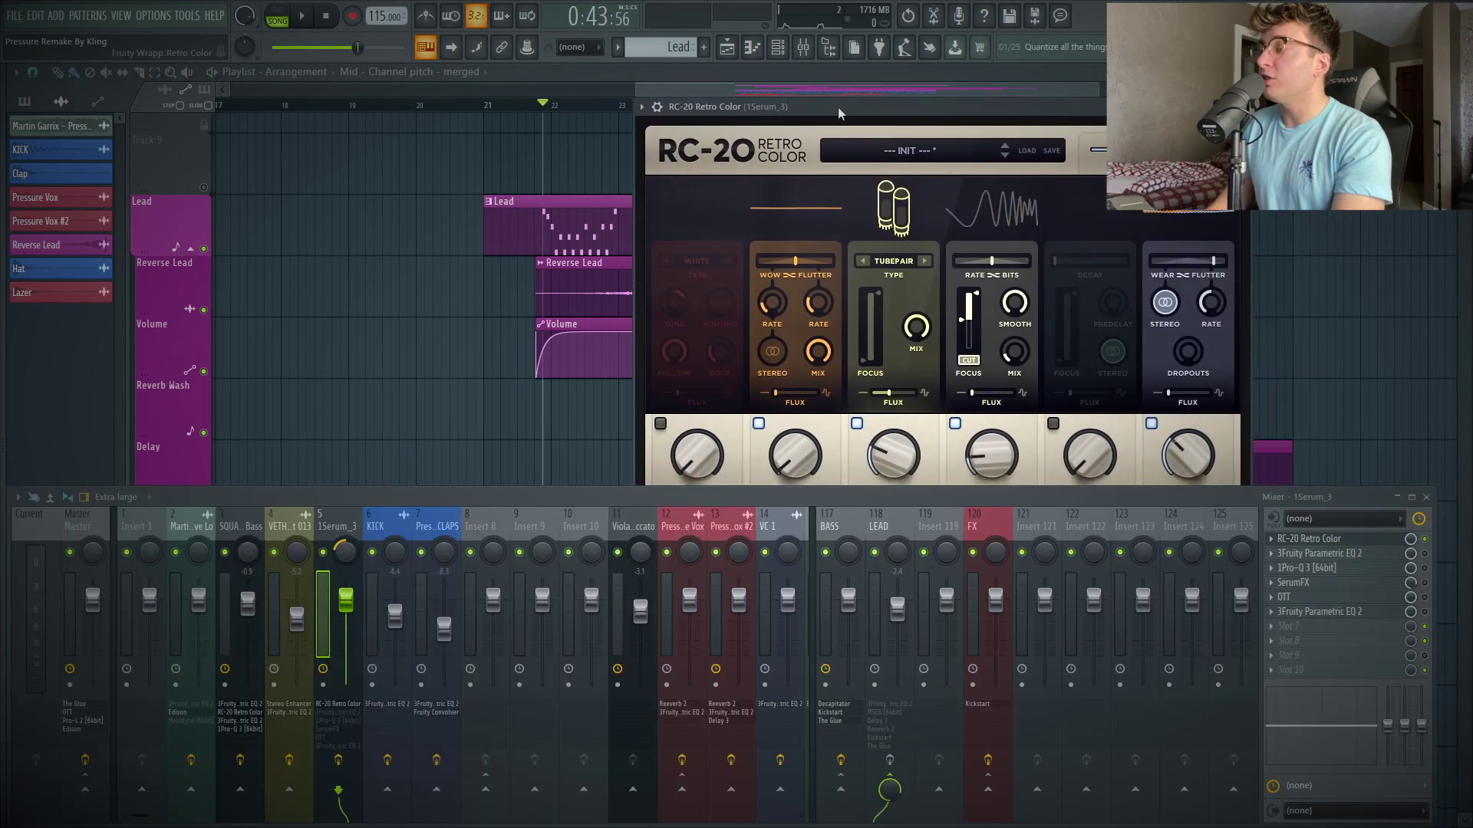
{"action": "left_click_drag", "start_coordinate": [1083, 488], "coordinate": [1083, 512]}
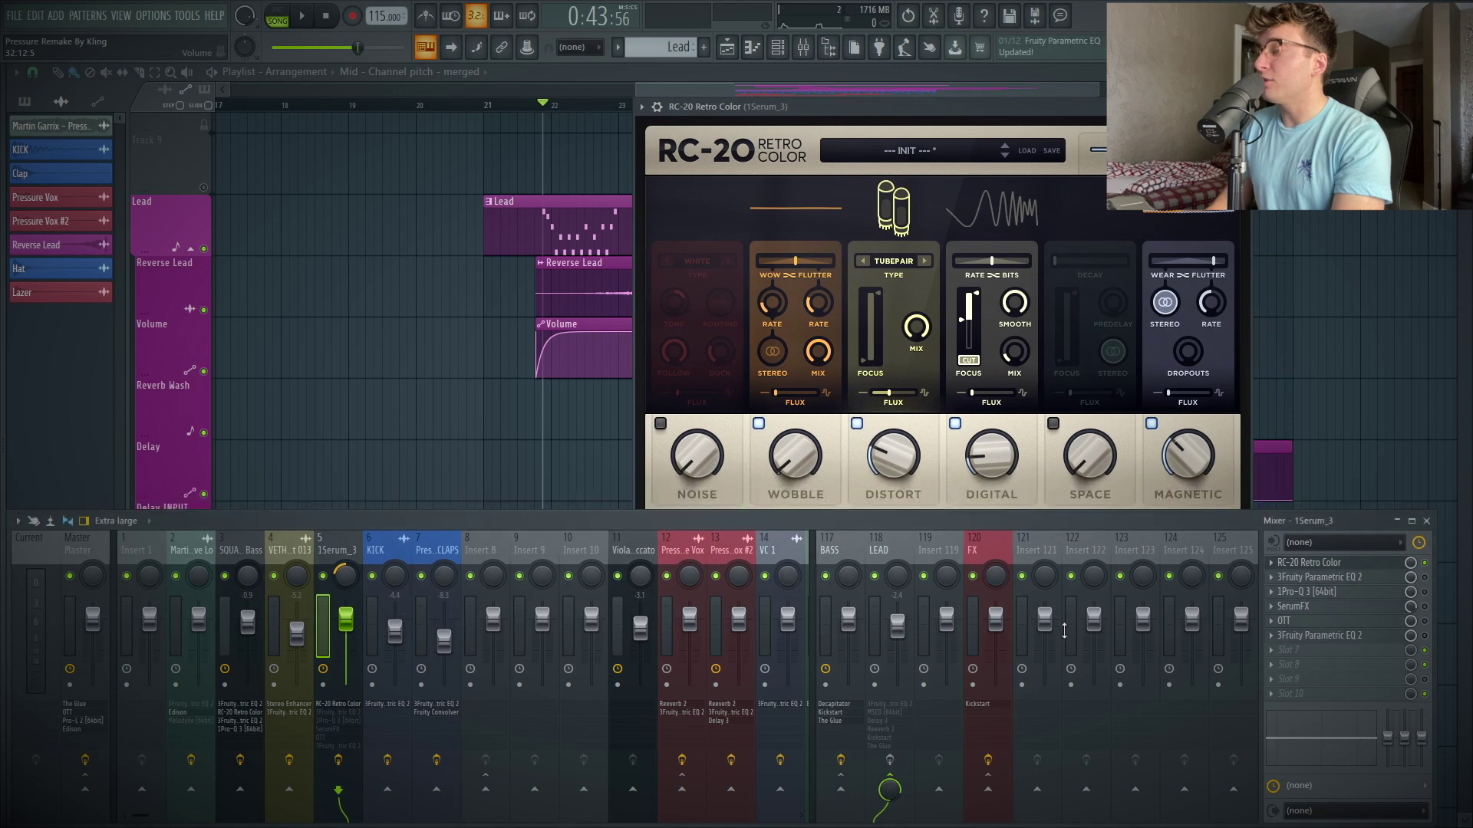
{"action": "left_click", "coordinate": [1426, 521]}
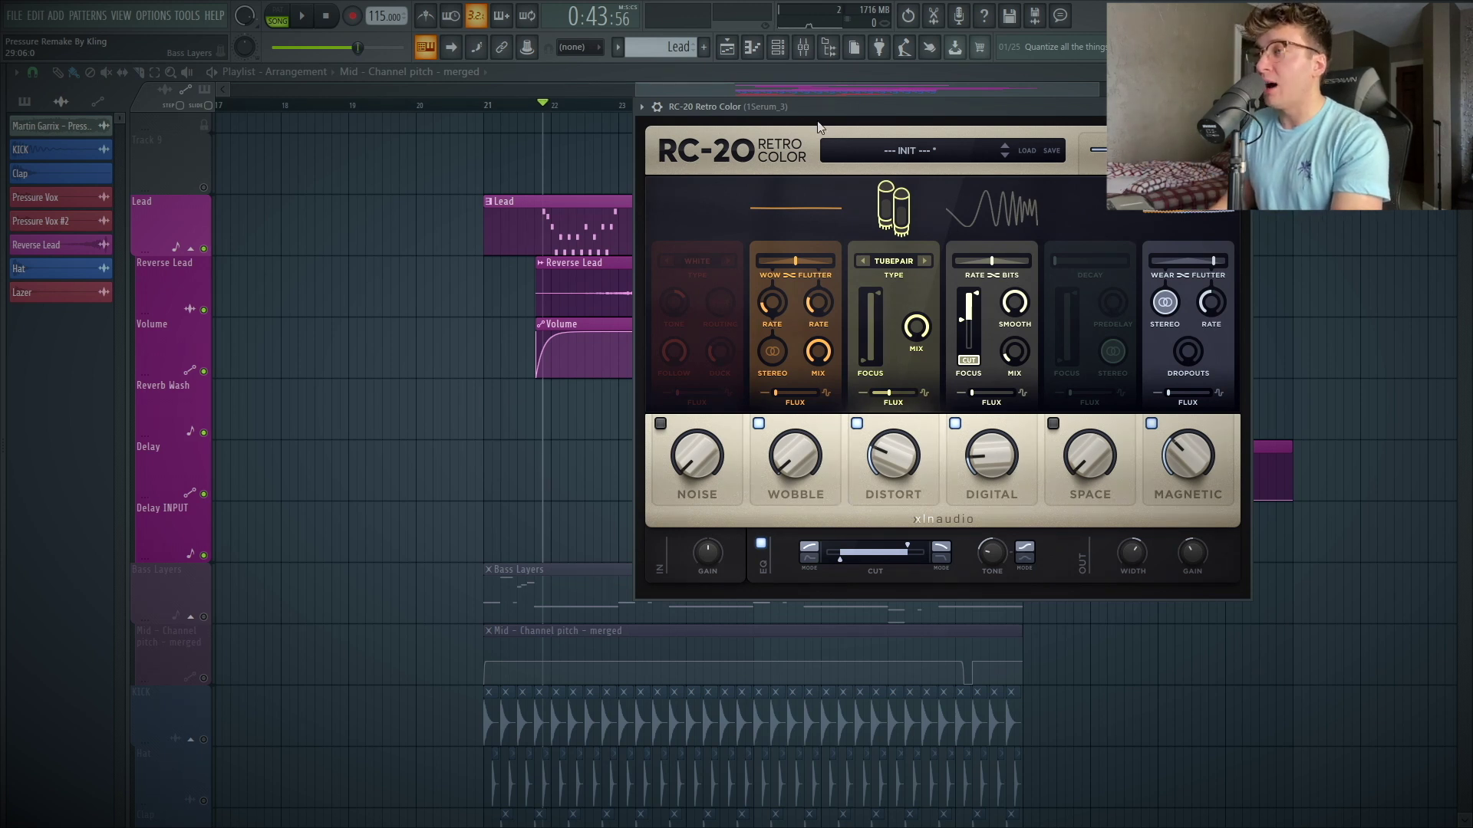
Step: Reposition the RC-20 Retro Color window and reopen the mixer with F9 during playback
{"action": "left_click_drag", "start_coordinate": [825, 108], "coordinate": [828, 152]}
{"action": "key", "text": "space"}
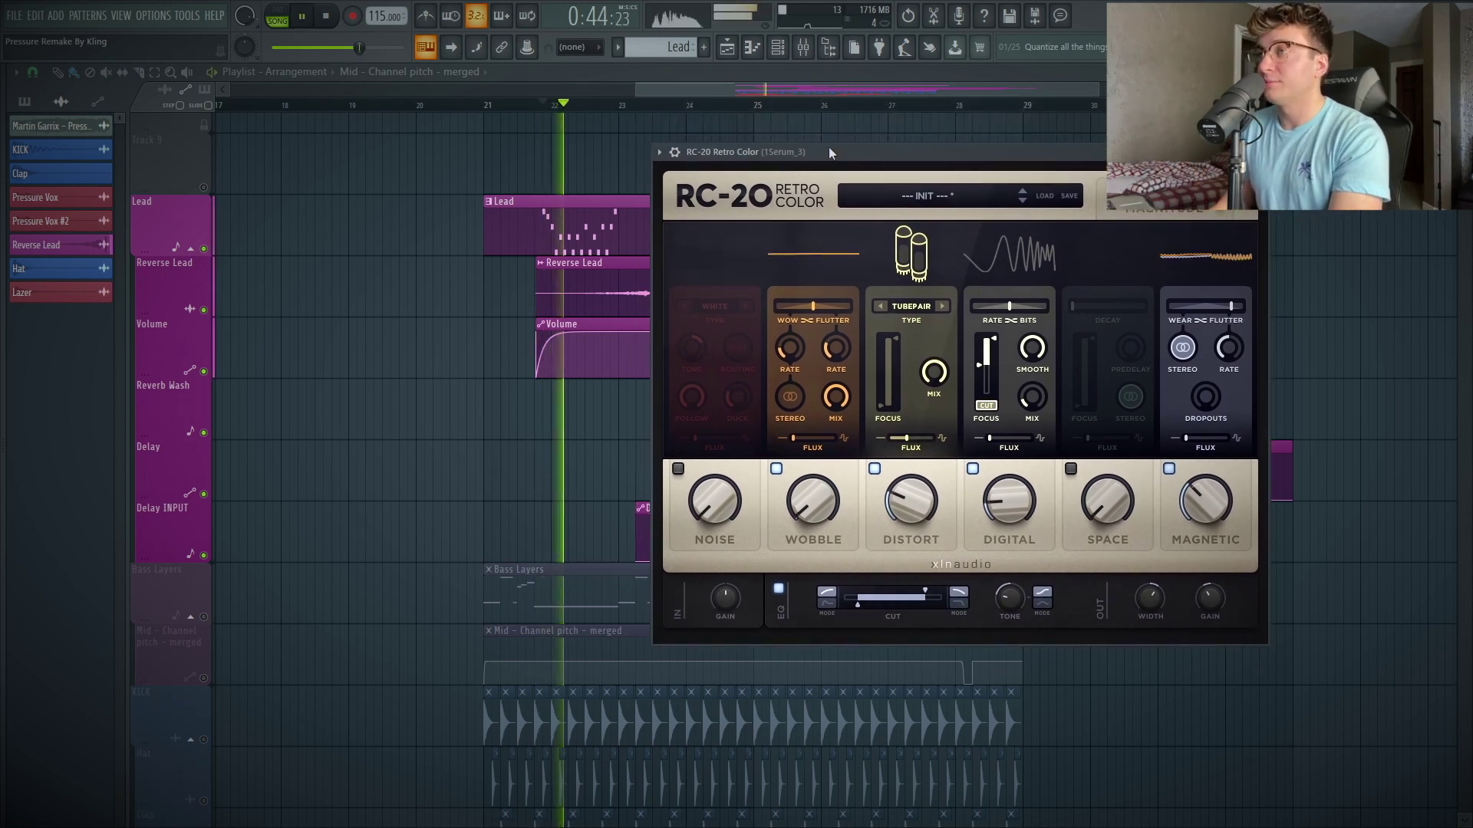
{"action": "key", "text": "F9"}
{"action": "key", "text": "space"}
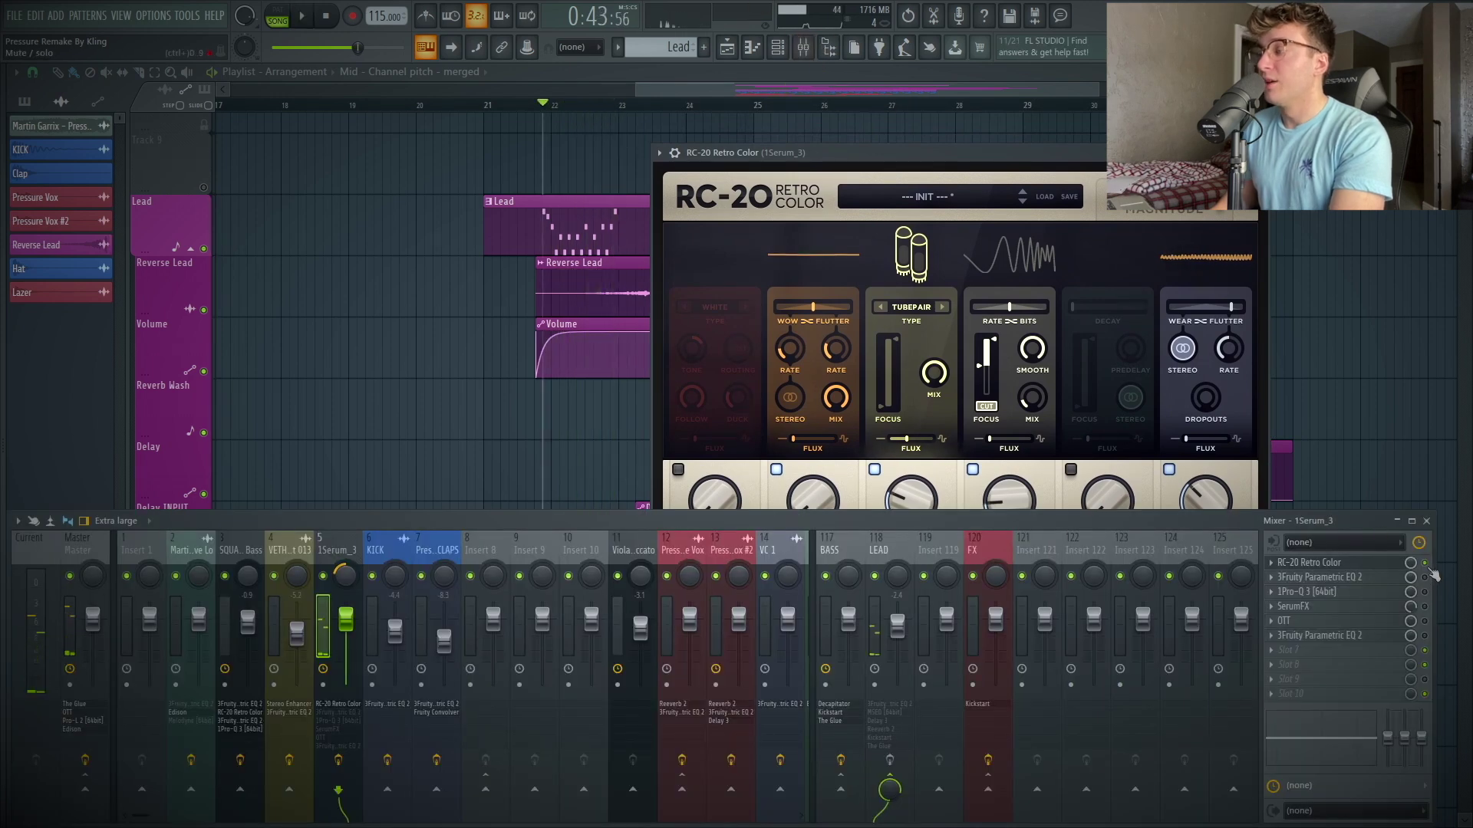
{"action": "key", "text": "space"}
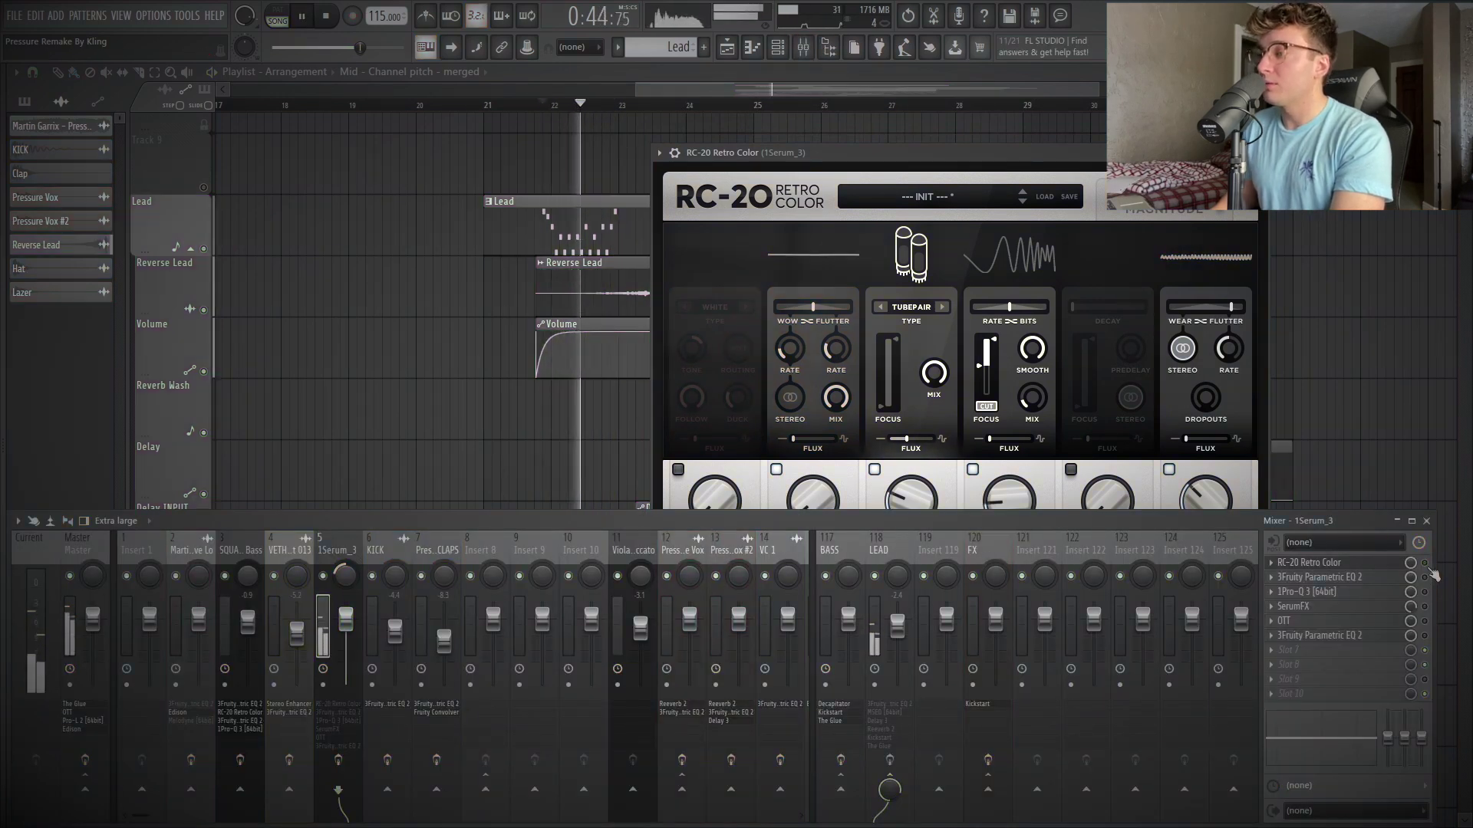
{"action": "key", "text": "space"}
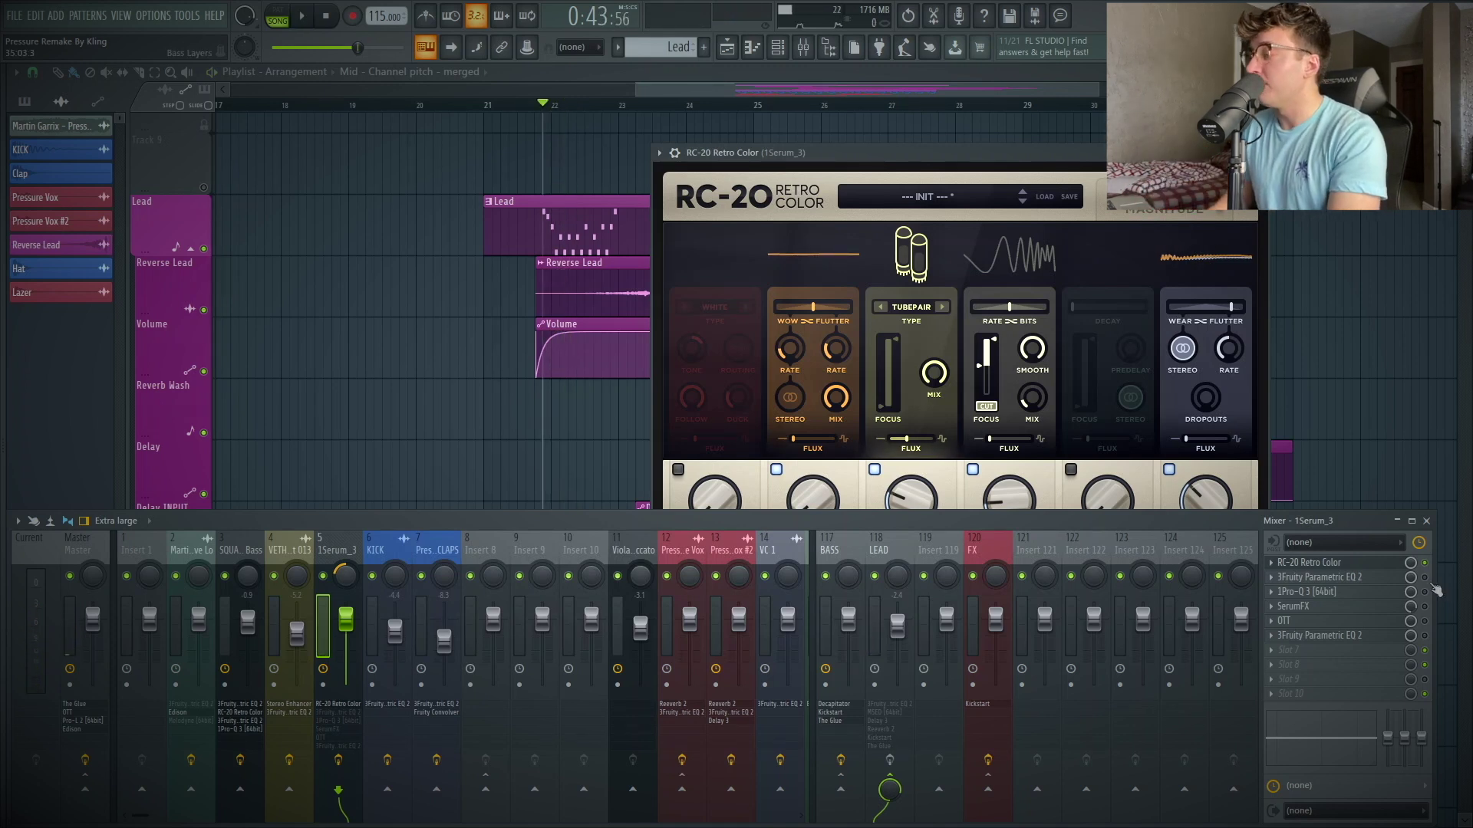
Step: Inspect and close the insert's Fruity Parametric EQ 2 and Pro-Q 3 windows
{"action": "left_click", "coordinate": [1319, 577]}
{"action": "left_click_drag", "start_coordinate": [342, 145], "coordinate": [473, 140]}
{"action": "left_click", "coordinate": [679, 140]}
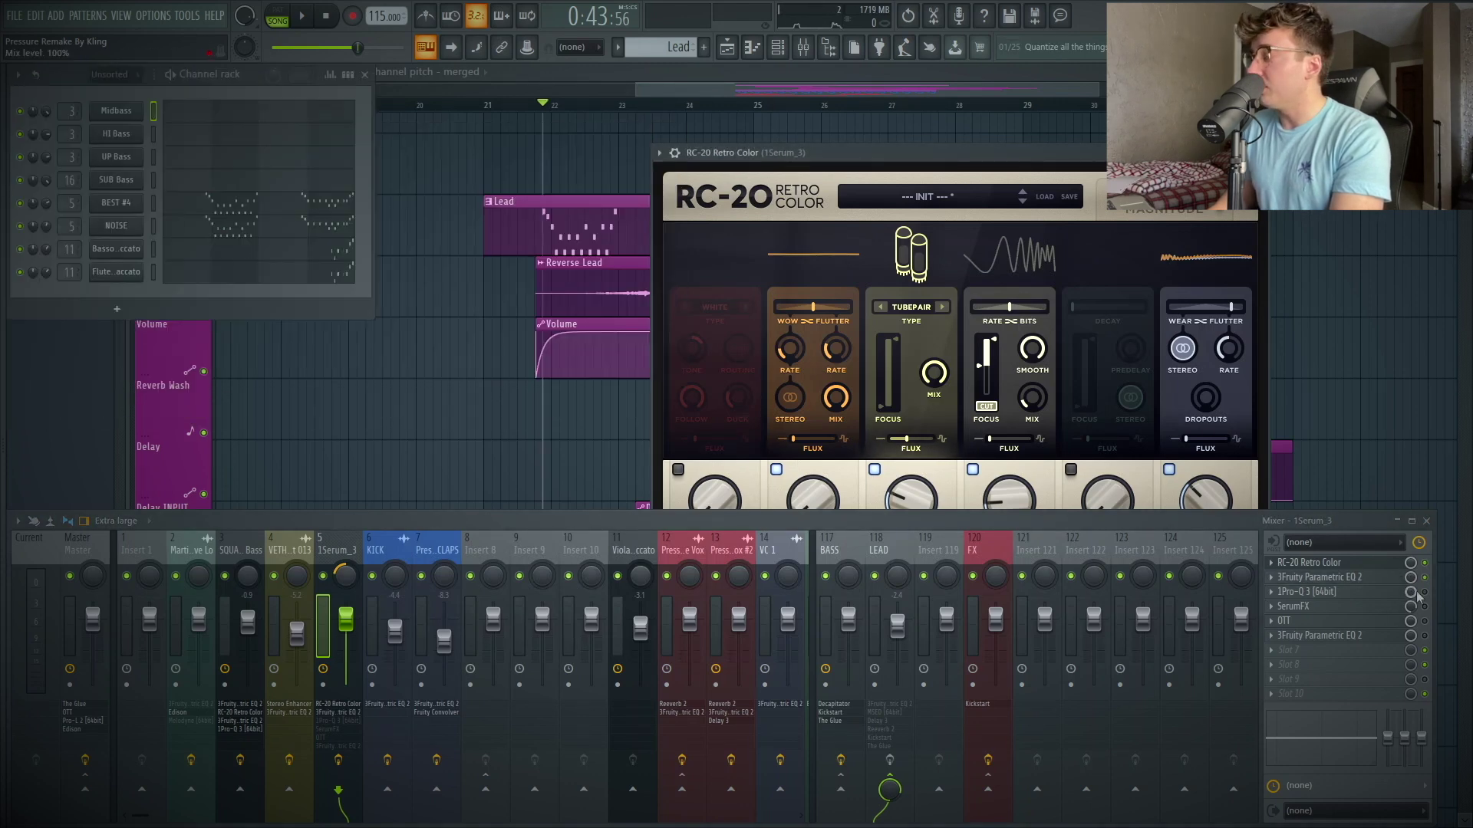
{"action": "left_click", "coordinate": [1392, 595]}
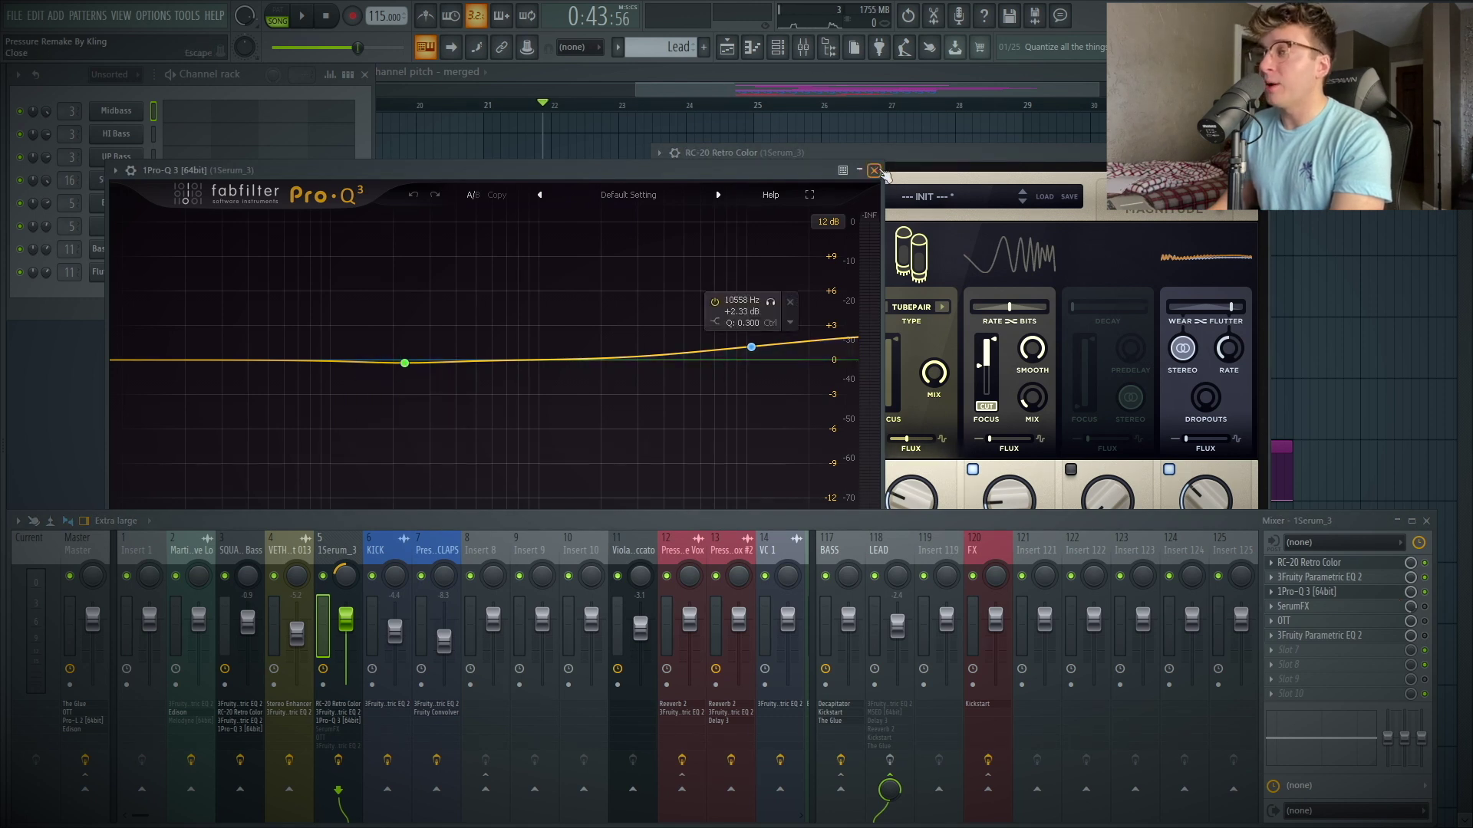
{"action": "left_click", "coordinate": [874, 169]}
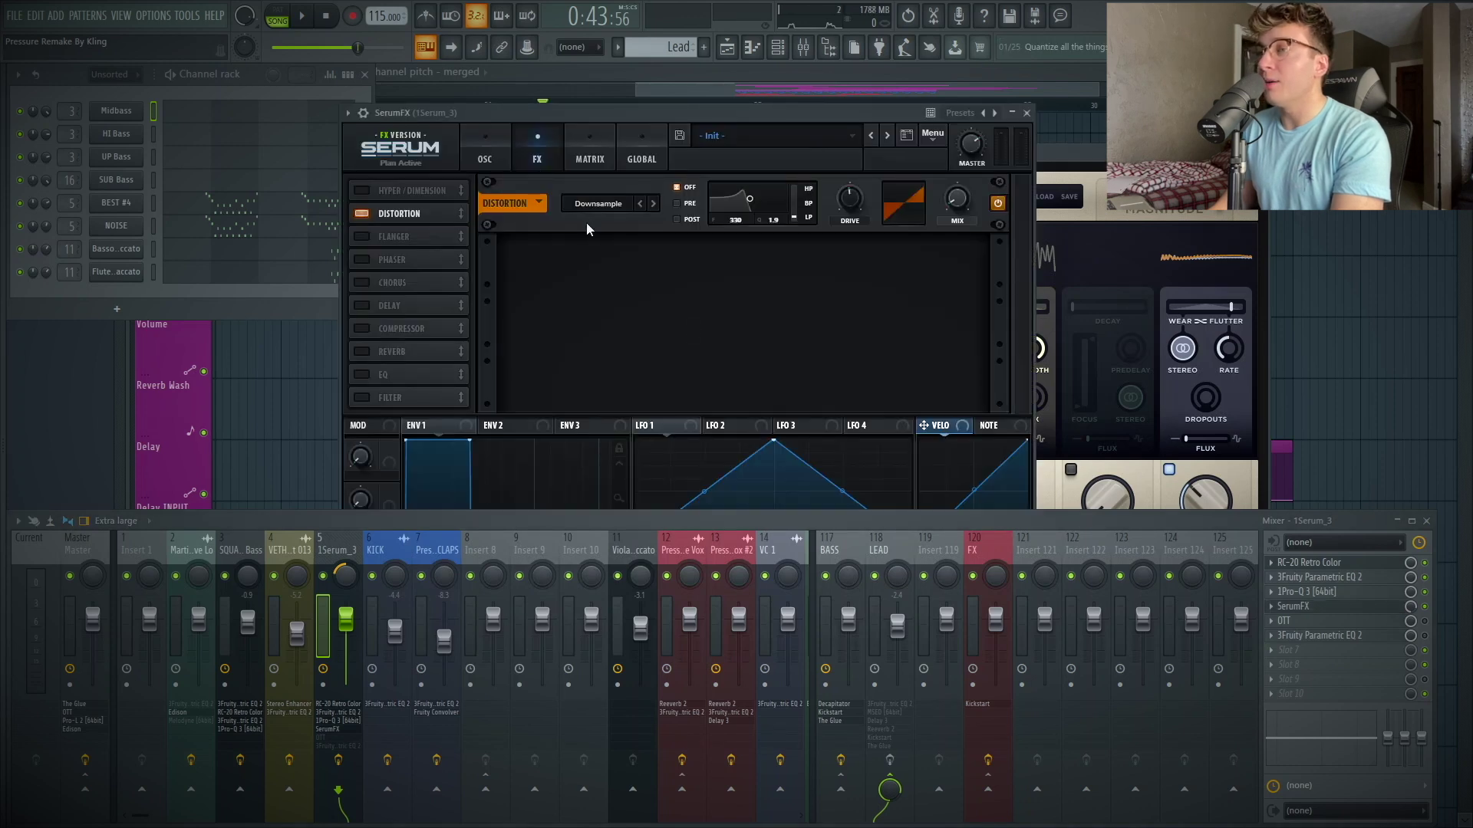
Step: Close SerumFX, check the bass insert's OTT, and open the LEAD Fruity Parametric EQ 2
{"action": "left_click", "coordinate": [1027, 114]}
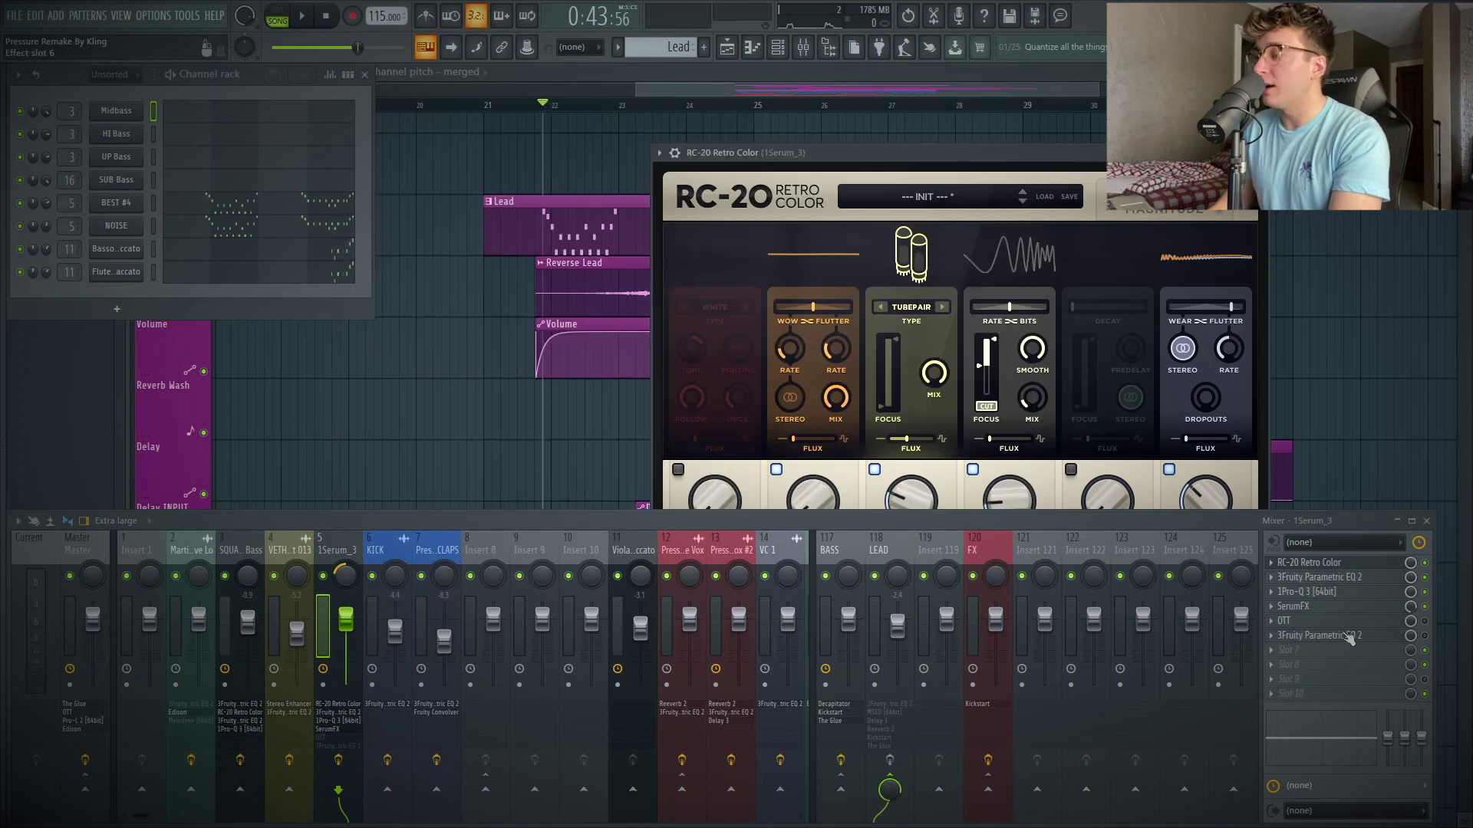
{"action": "left_click", "coordinate": [1386, 623]}
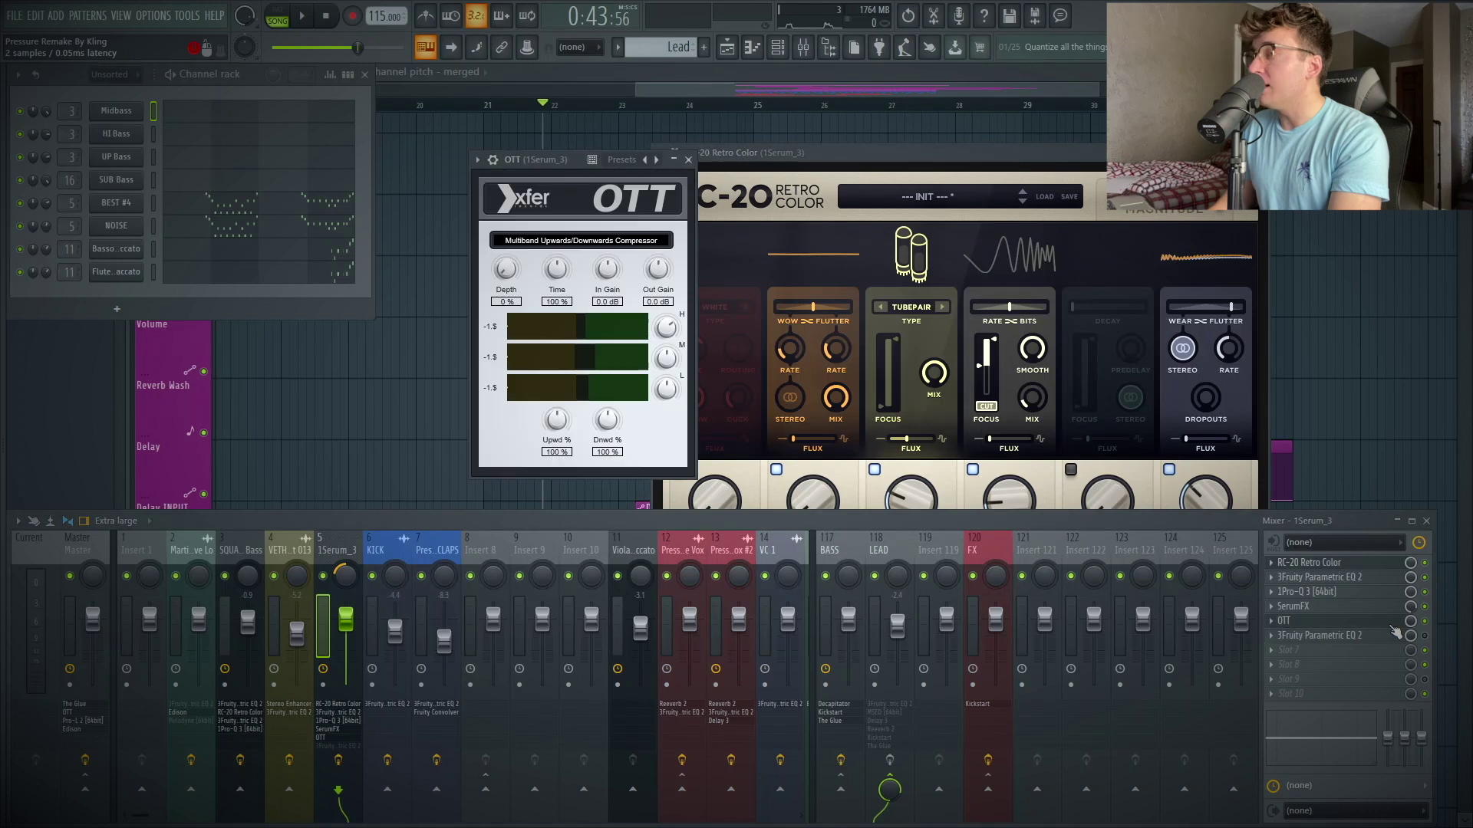
{"action": "left_click", "coordinate": [688, 160]}
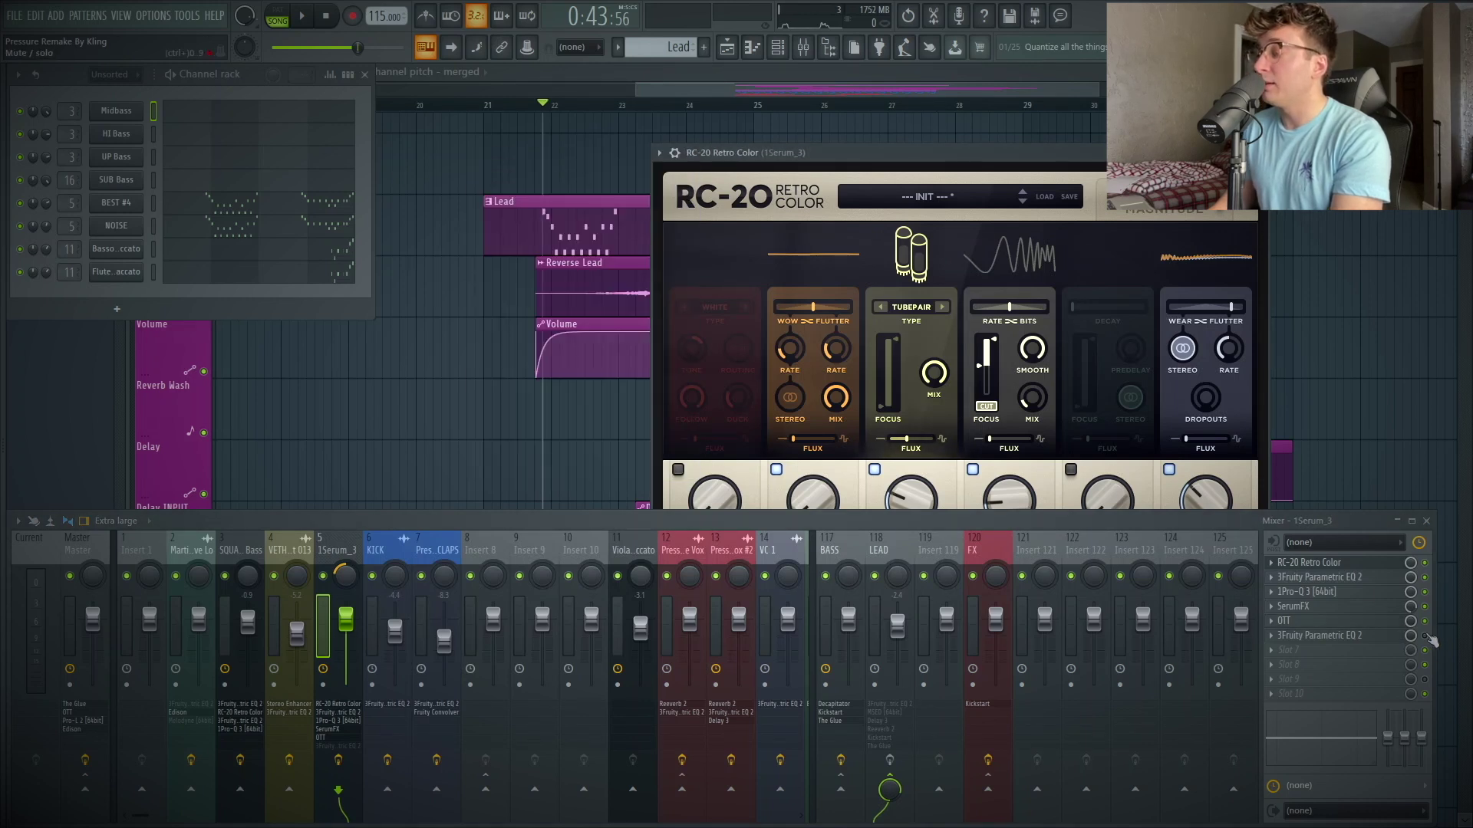
{"action": "left_click", "coordinate": [1361, 638]}
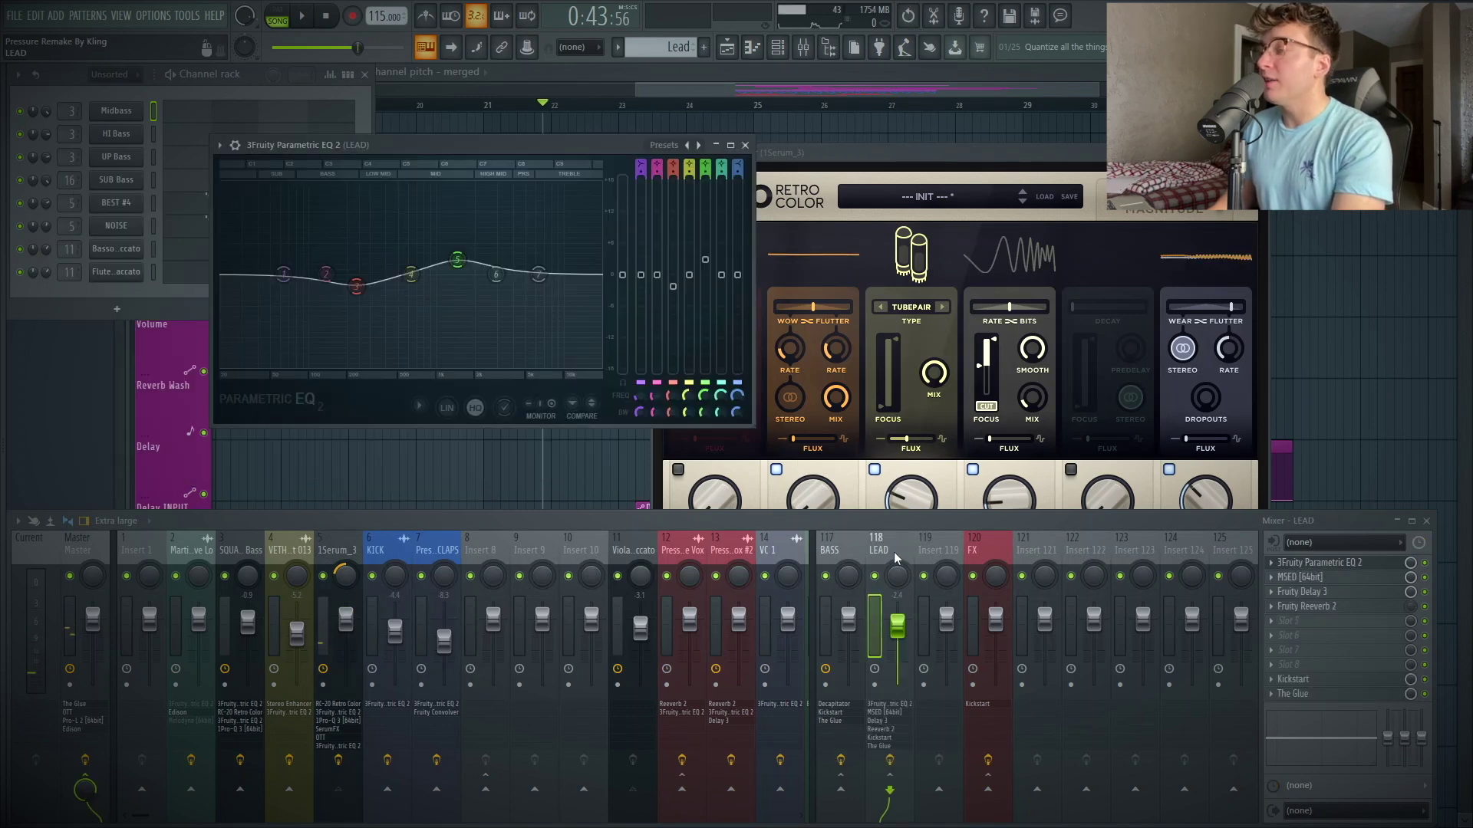
Step: Close the LEAD parametric EQ and open Voxengo MSED on the LEAD insert
{"action": "left_click", "coordinate": [744, 145]}
{"action": "left_click", "coordinate": [1388, 577]}
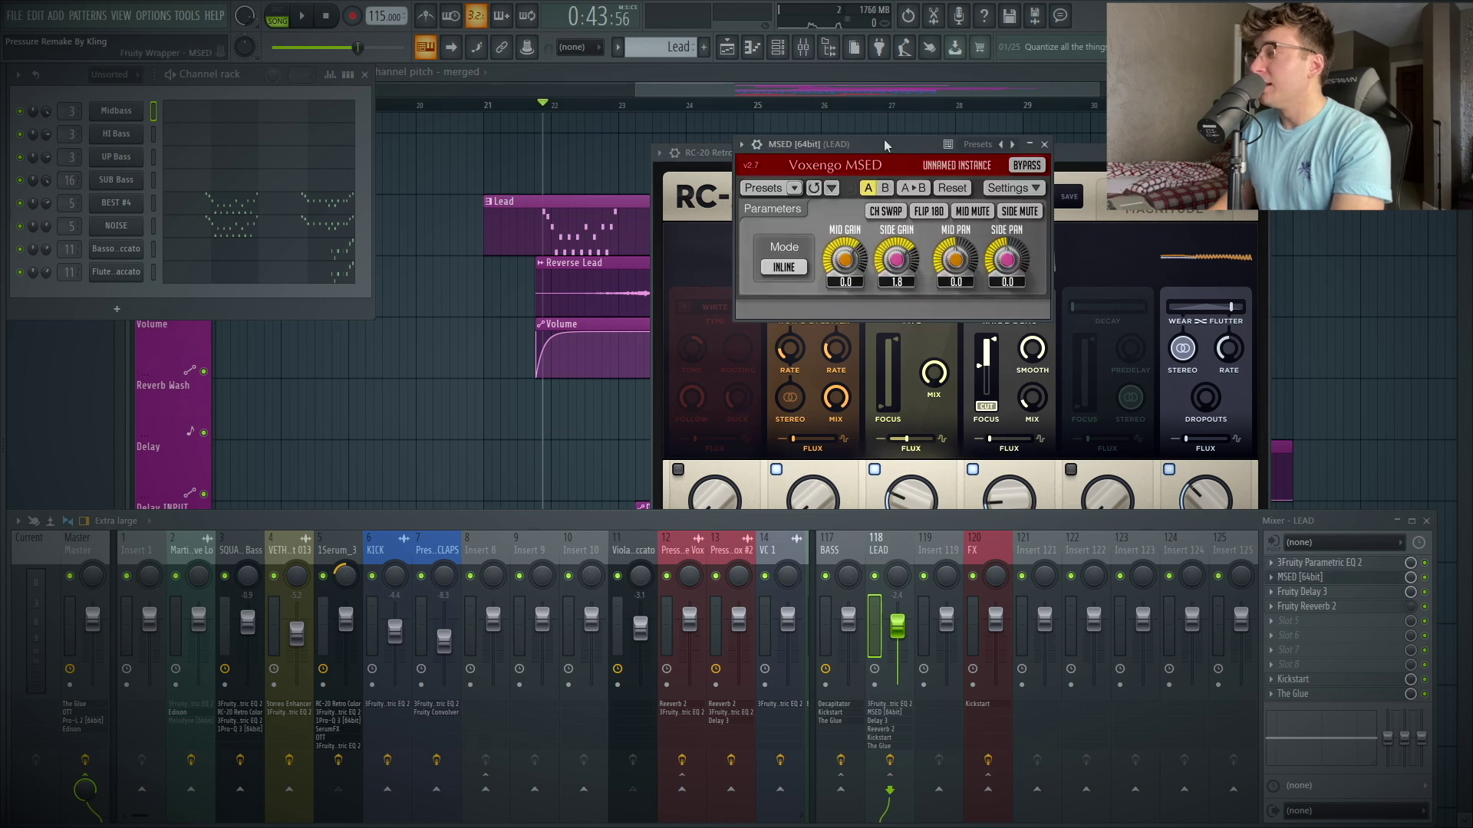
{"action": "left_click_drag", "start_coordinate": [883, 146], "coordinate": [839, 146]}
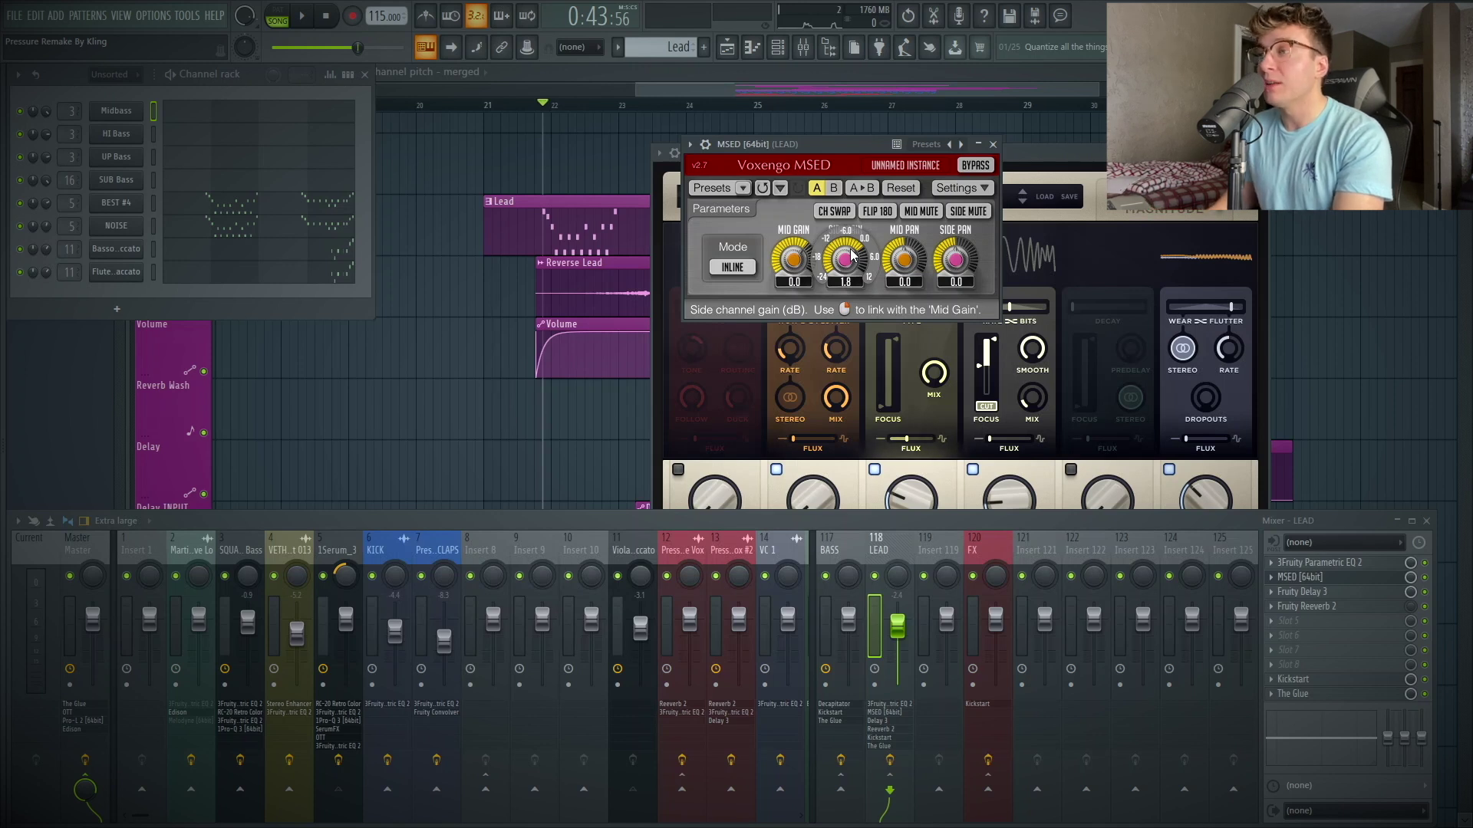
{"action": "left_click_drag", "start_coordinate": [807, 139], "coordinate": [786, 143]}
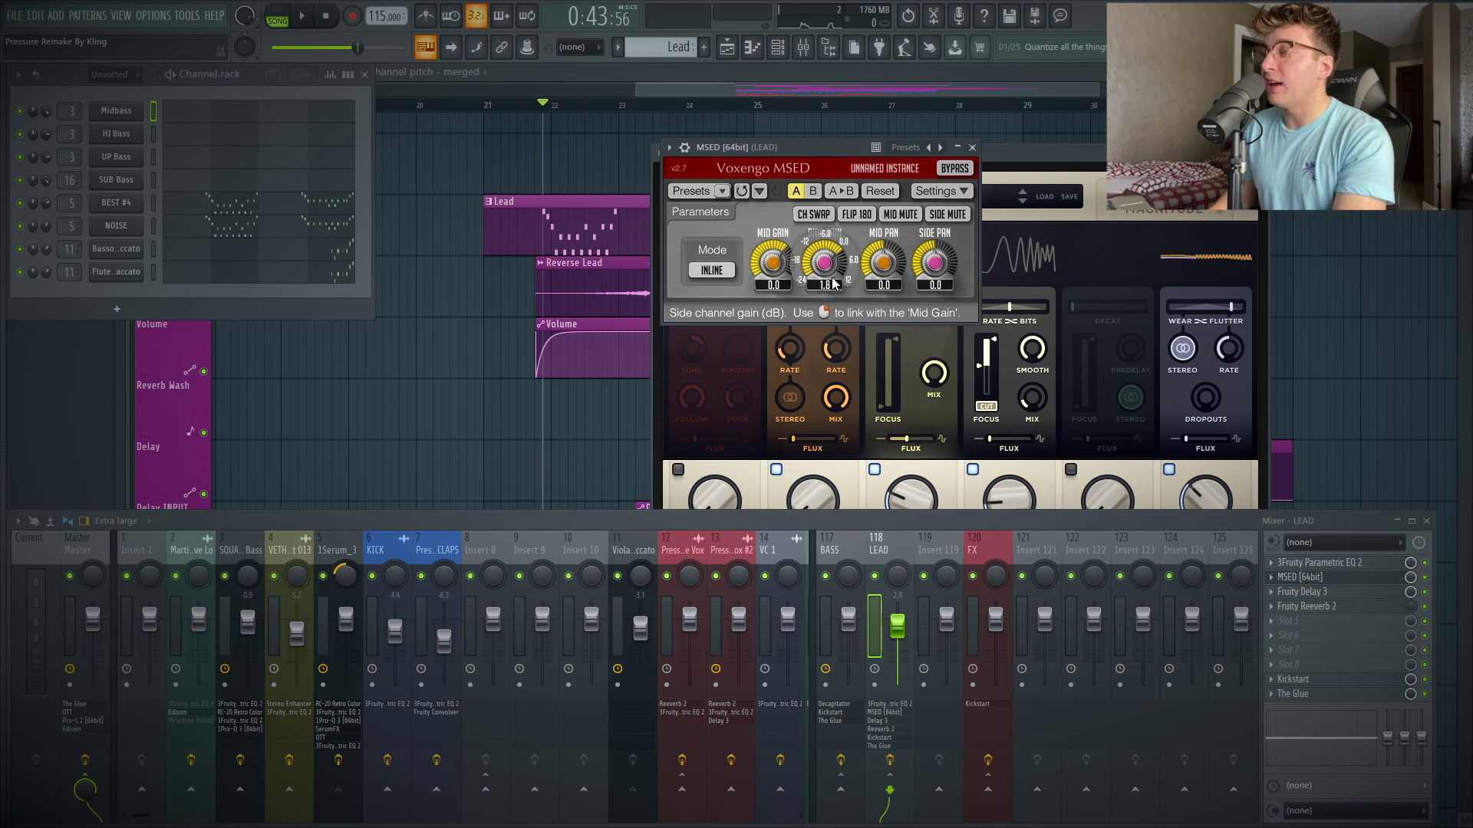
Step: Set MSED side gain to 1.8 dB, audition mid at -24 dB, then reset mid to 0.0
{"action": "left_click_drag", "start_coordinate": [824, 263], "coordinate": [825, 270]}
{"action": "key", "text": "space"}
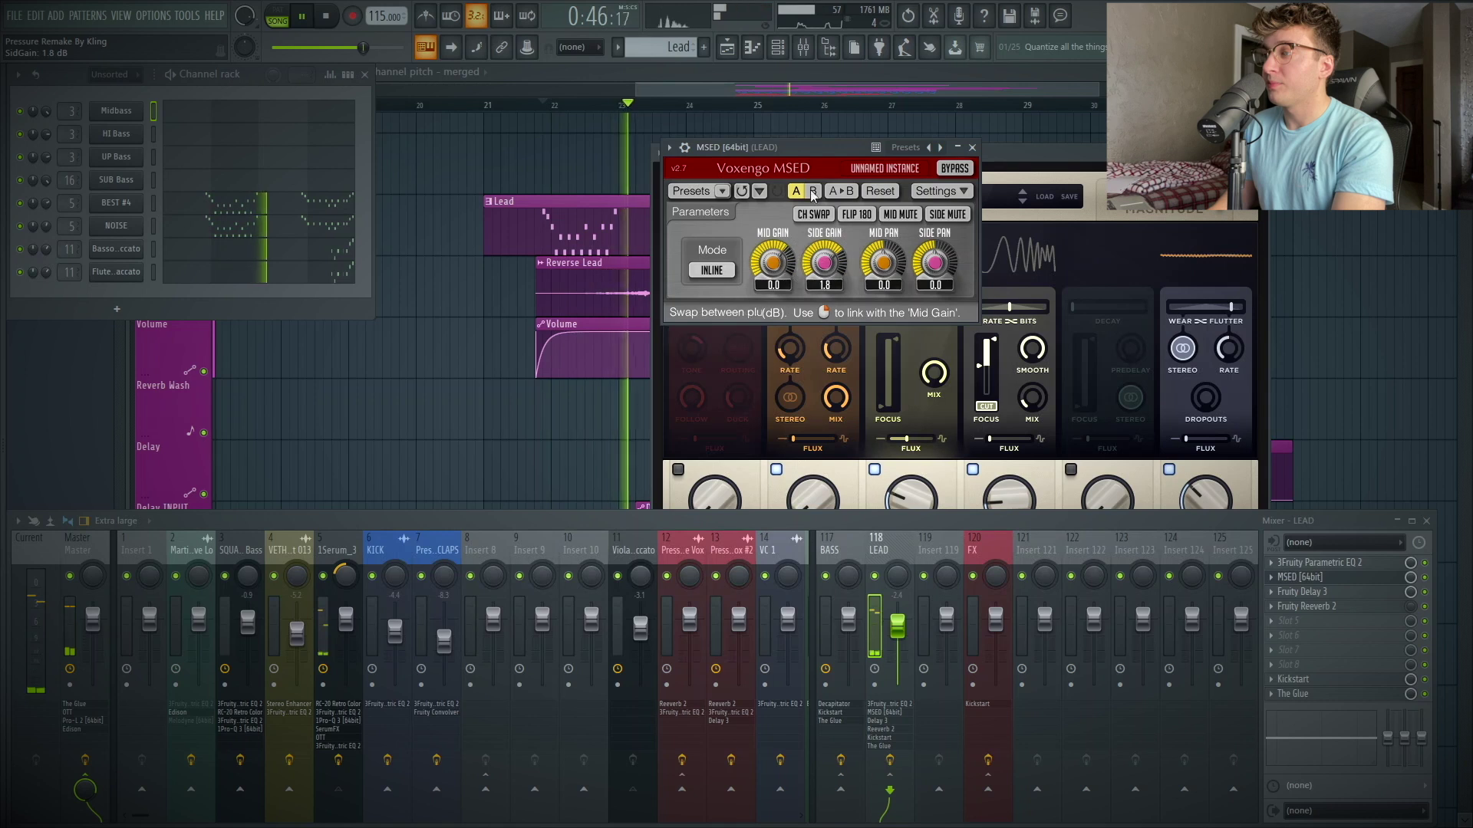
{"action": "key", "text": "space"}
{"action": "left_click_drag", "start_coordinate": [802, 148], "coordinate": [809, 146]}
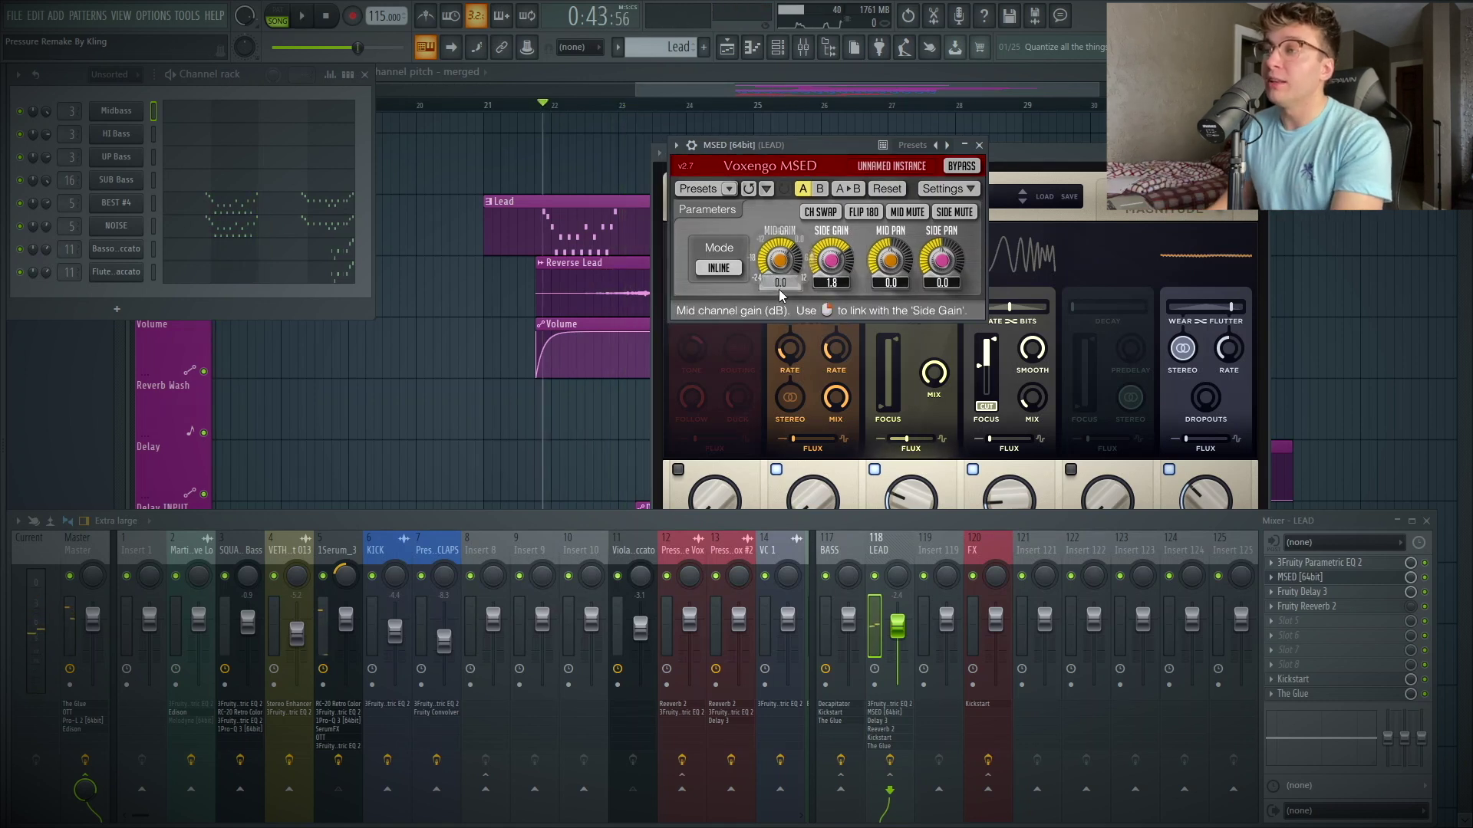
{"action": "left_click_drag", "start_coordinate": [777, 247], "coordinate": [777, 306]}
{"action": "key", "text": "space"}
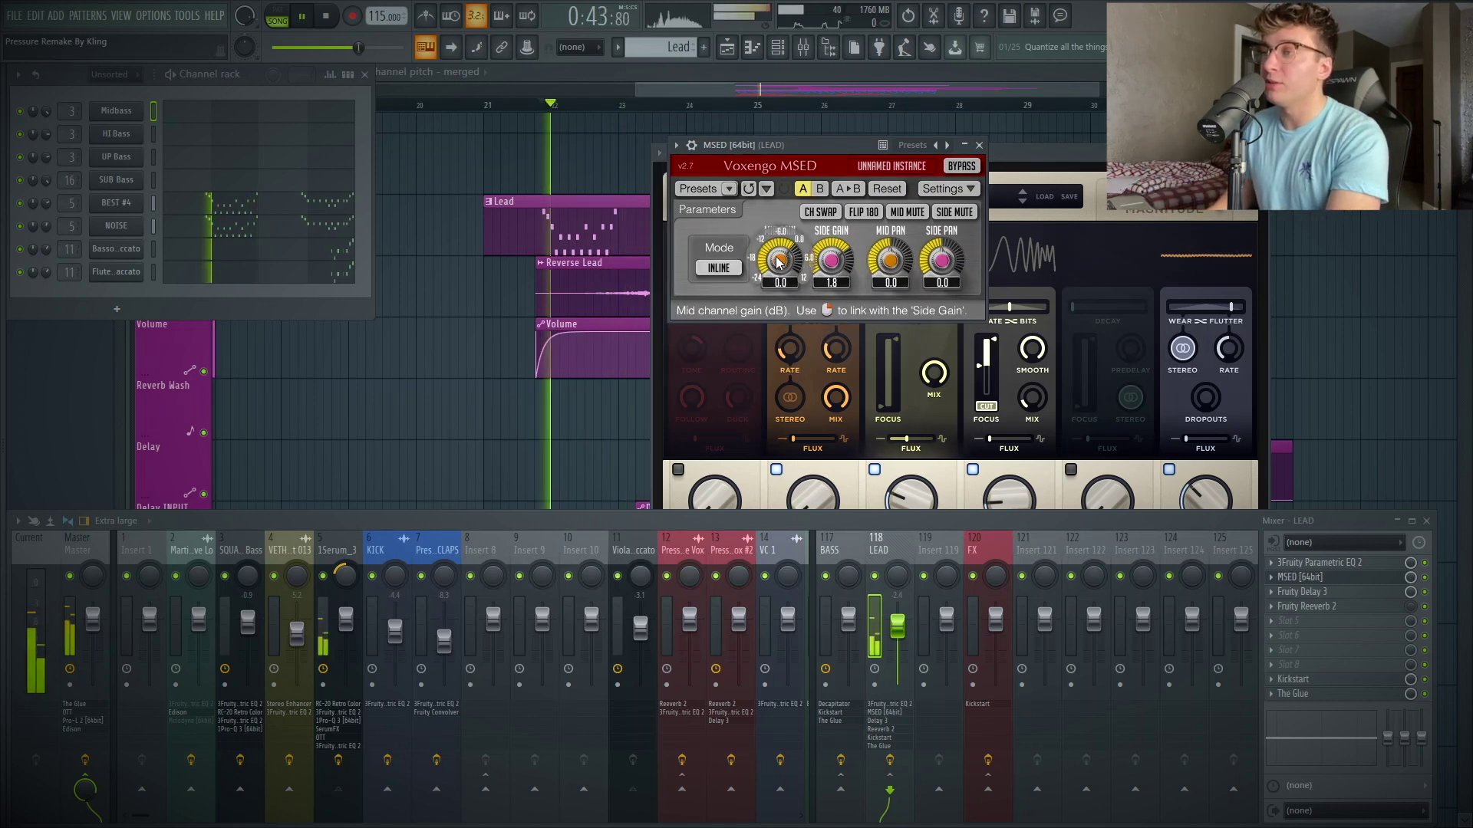
{"action": "double_click", "coordinate": [780, 260]}
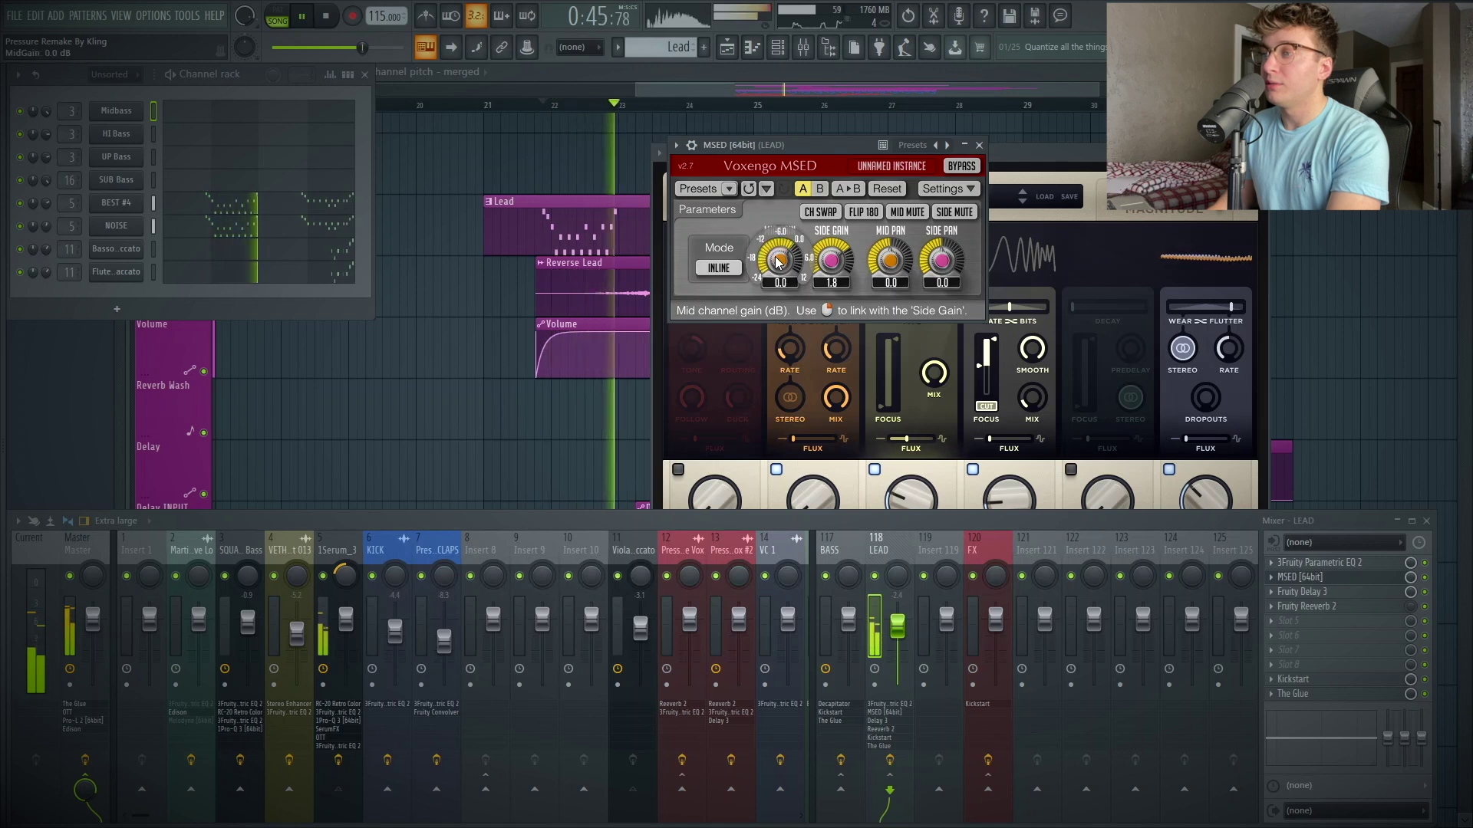
{"action": "key", "text": "space"}
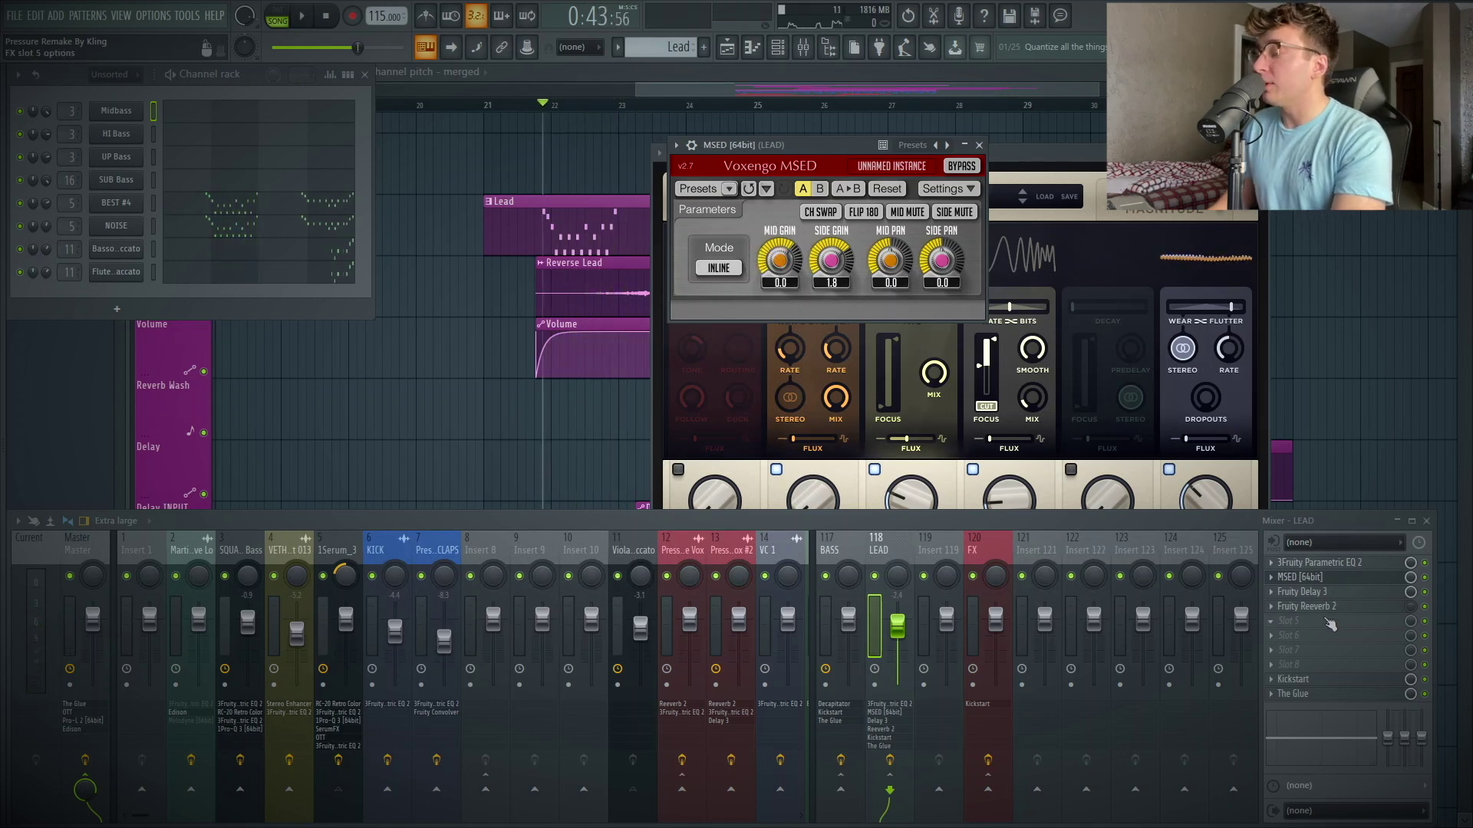
Step: Close the mixer, zoom the playlist to bars 23–28, and start playback near bar 25
{"action": "left_click", "coordinate": [1426, 521]}
{"action": "left_click", "coordinate": [766, 591]}
{"action": "left_click_drag", "start_coordinate": [1148, 744], "coordinate": [1096, 771]}
{"action": "left_click", "coordinate": [748, 107]}
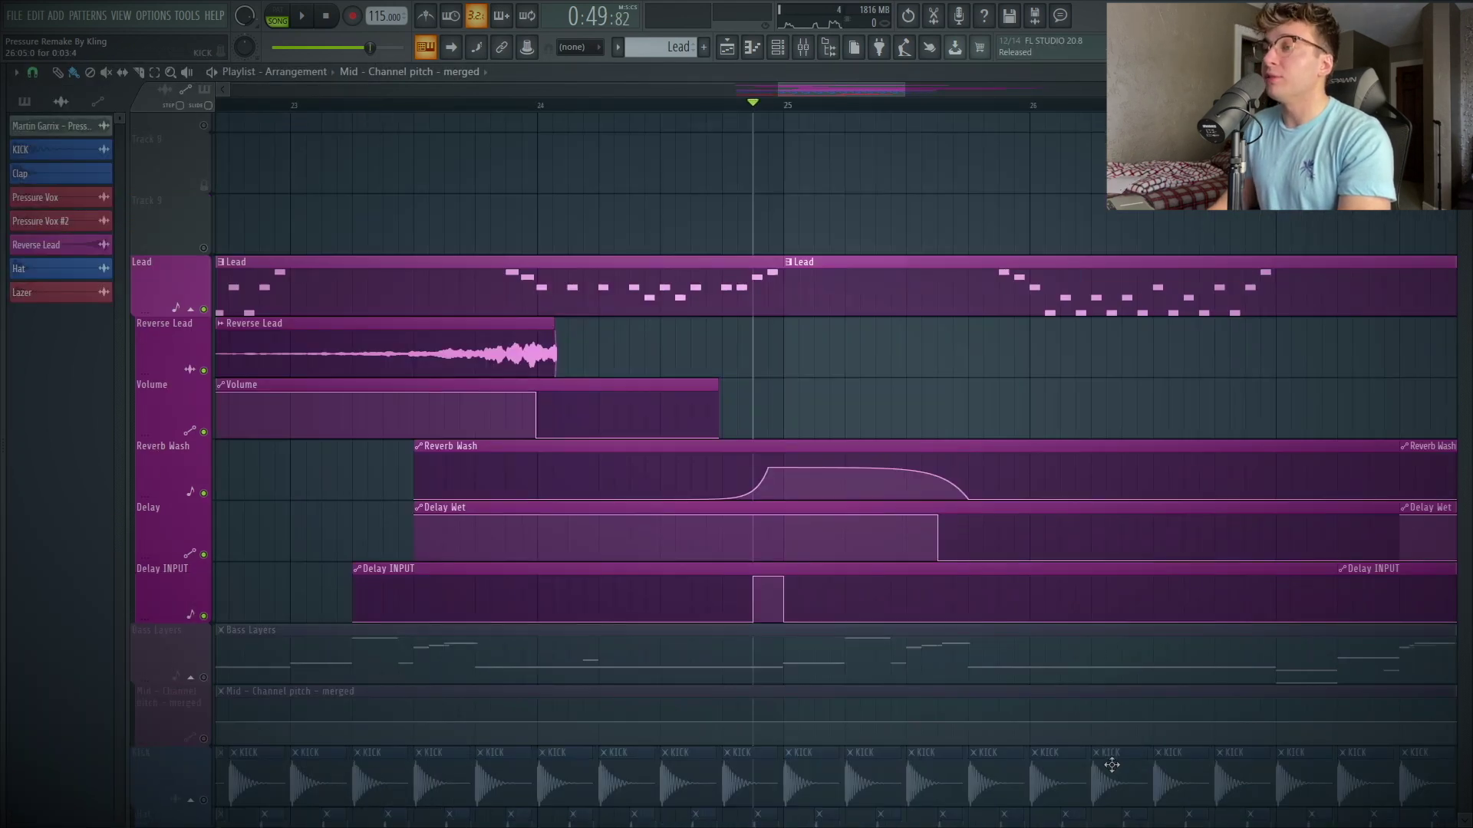
Step: Play the lead from bar 25 and open the LEAD insert's Fruity Delay 3
{"action": "key", "text": "space"}
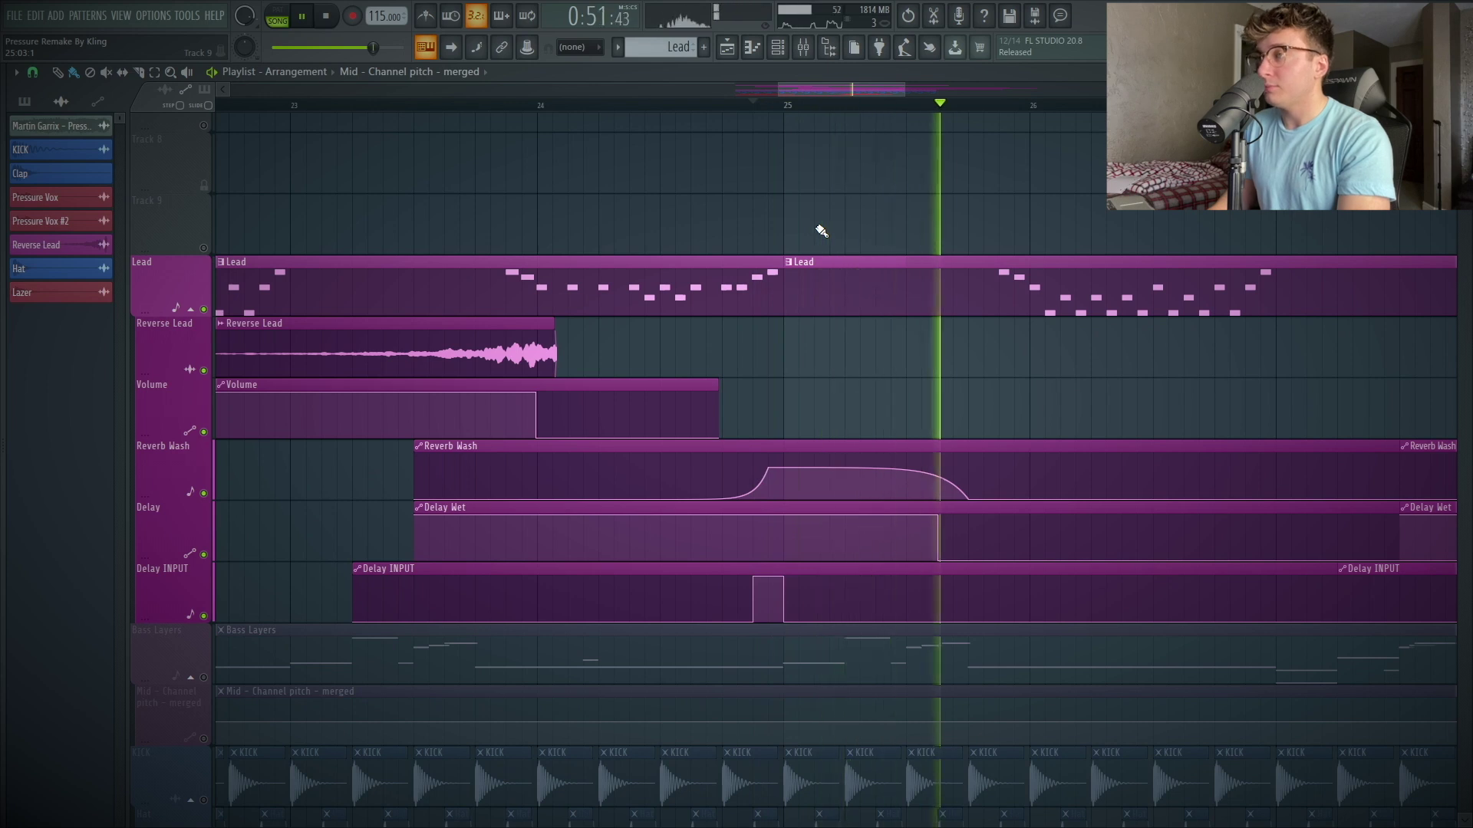
{"action": "key", "text": "space"}
{"action": "left_click", "coordinate": [803, 52]}
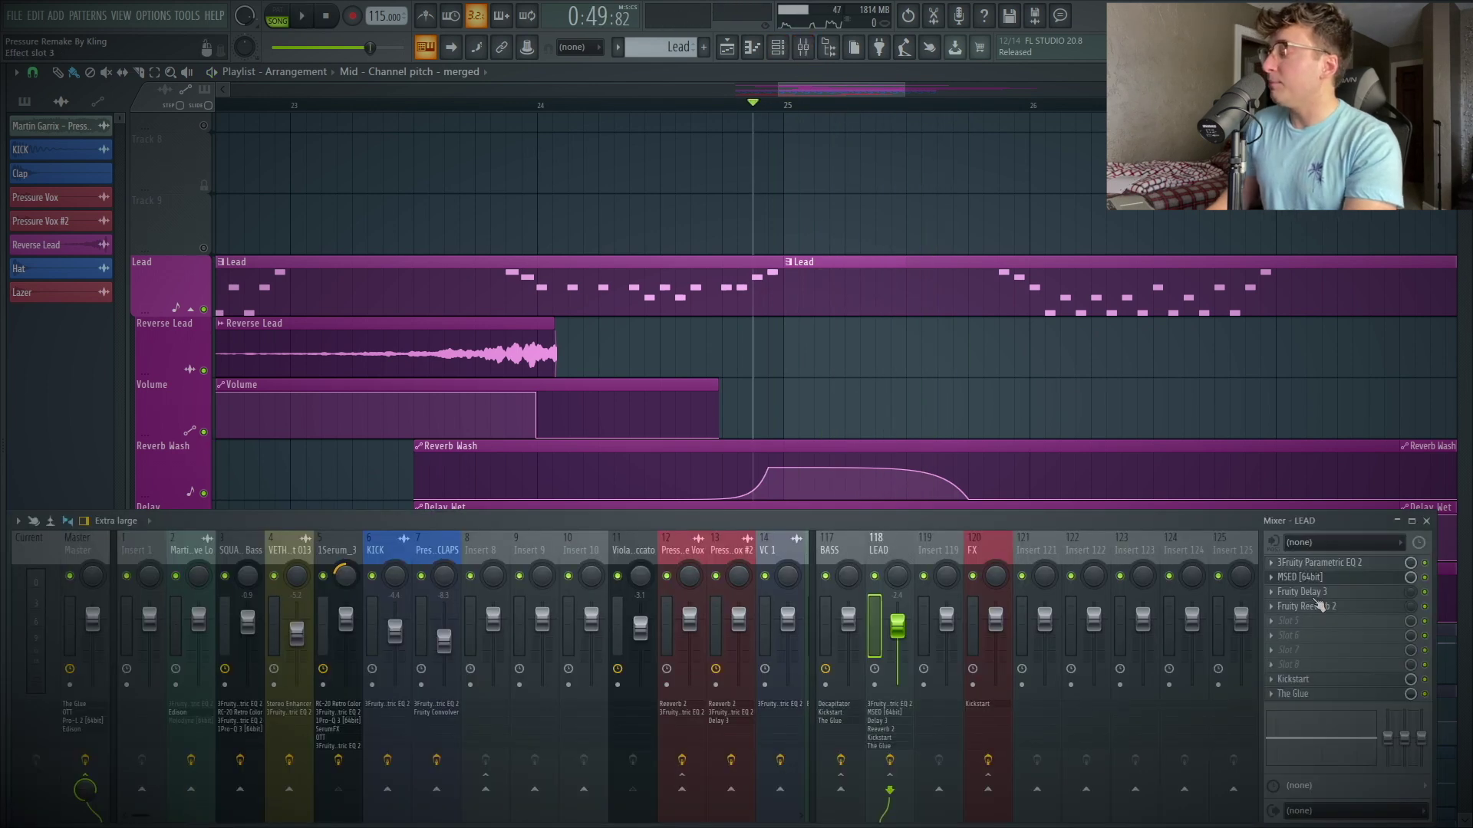
{"action": "left_click", "coordinate": [1304, 592]}
{"action": "left_click", "coordinate": [1426, 520]}
{"action": "left_click_drag", "start_coordinate": [923, 190], "coordinate": [996, 190]}
Step: Reshape the Delay INPUT automation pulse into a rising ramp into bar 25 and play it back
{"action": "left_click", "coordinate": [735, 105]}
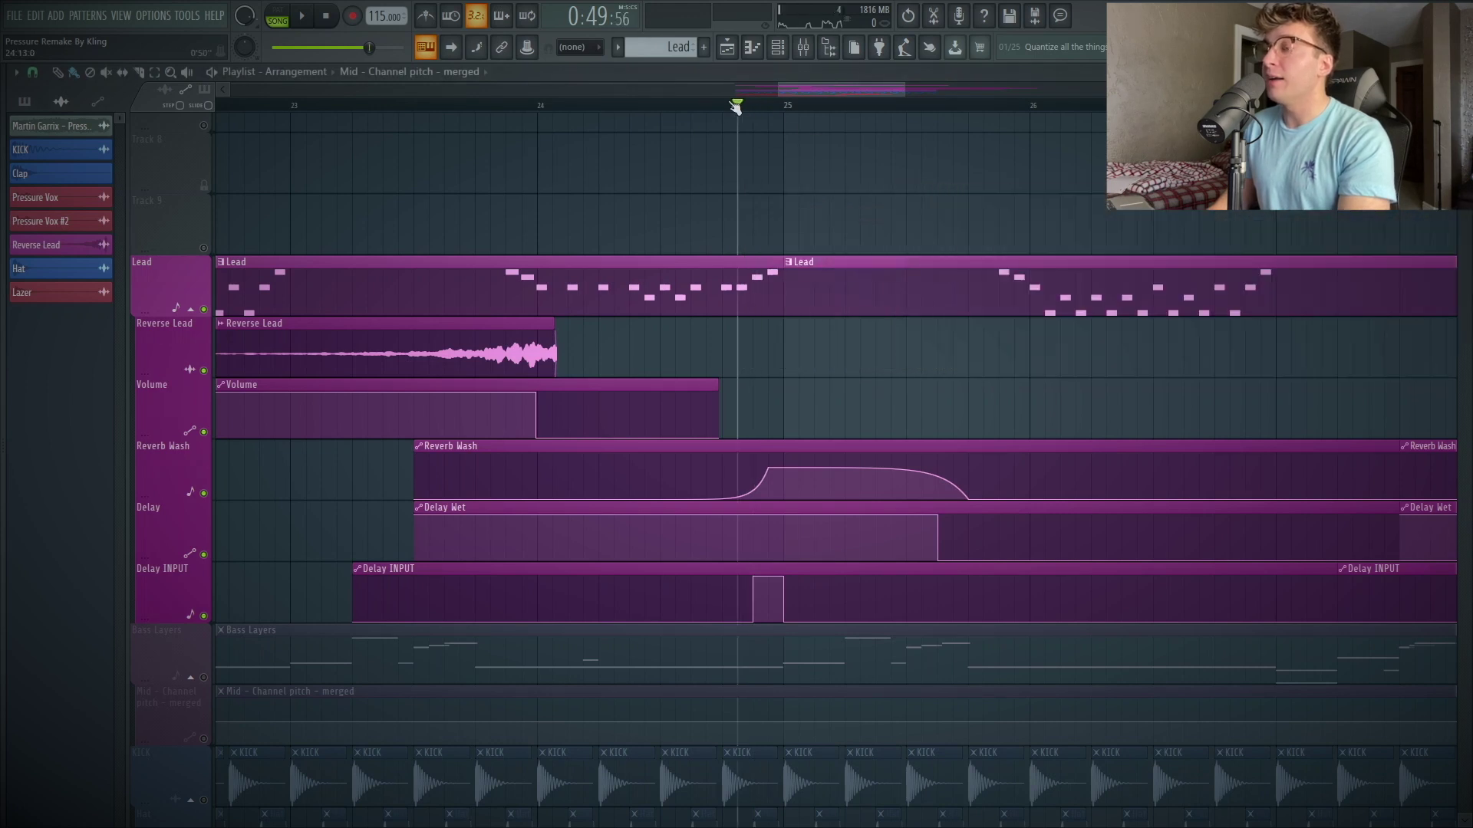
{"action": "left_click_drag", "start_coordinate": [754, 620], "coordinate": [659, 576]}
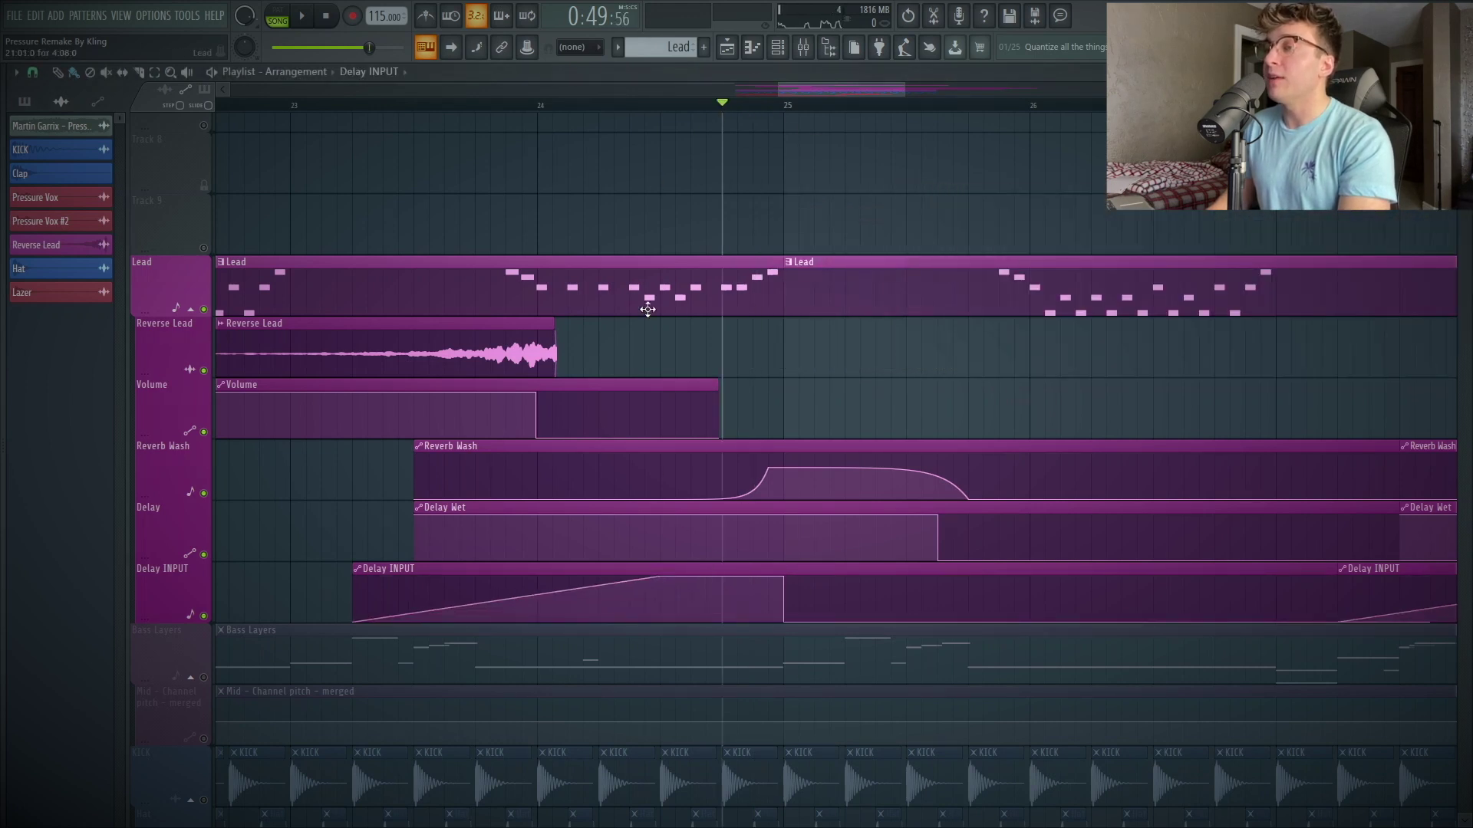
{"action": "left_click", "coordinate": [647, 107]}
{"action": "key", "text": "space"}
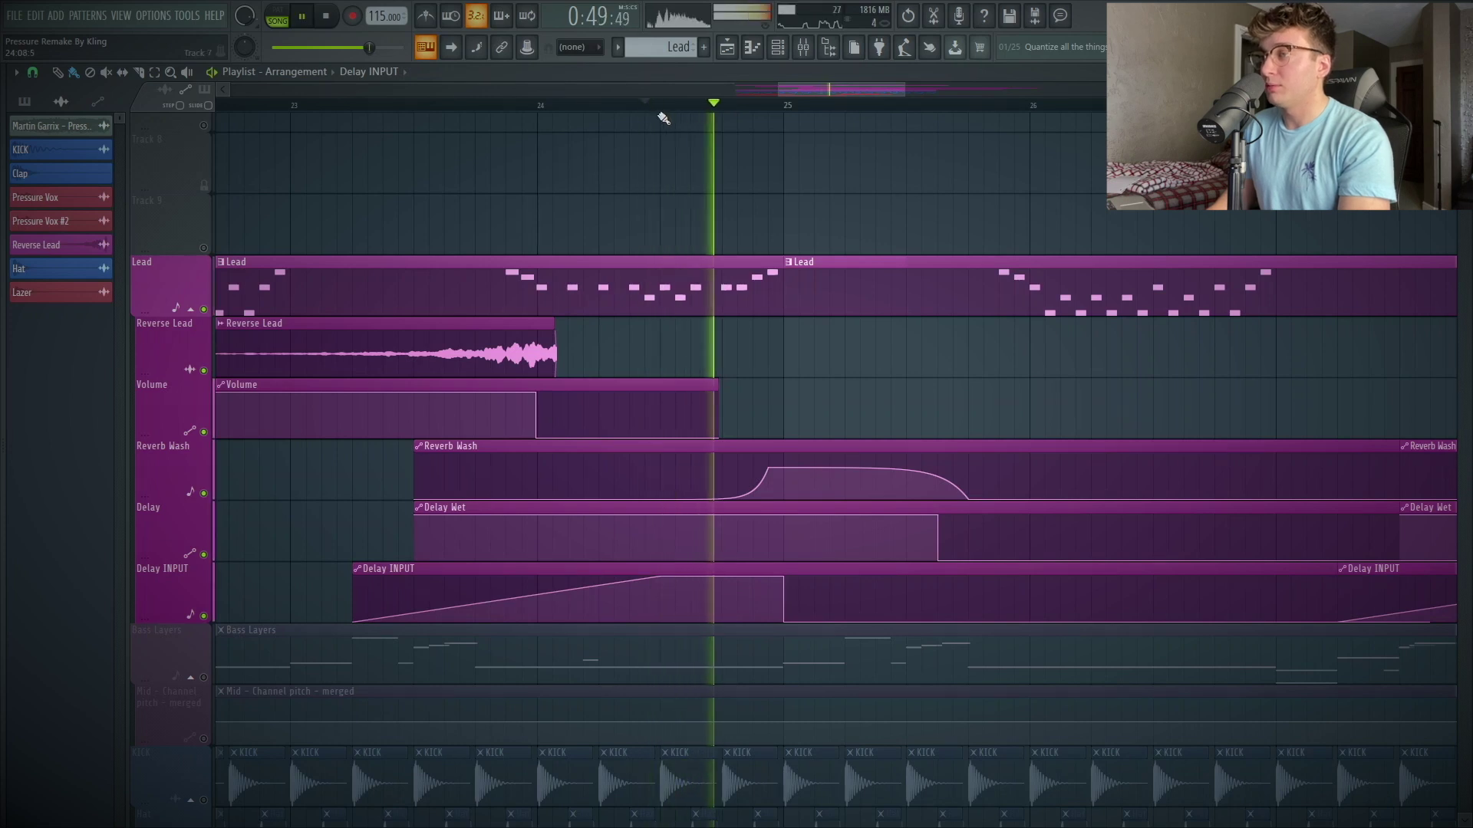
{"action": "key", "text": "space"}
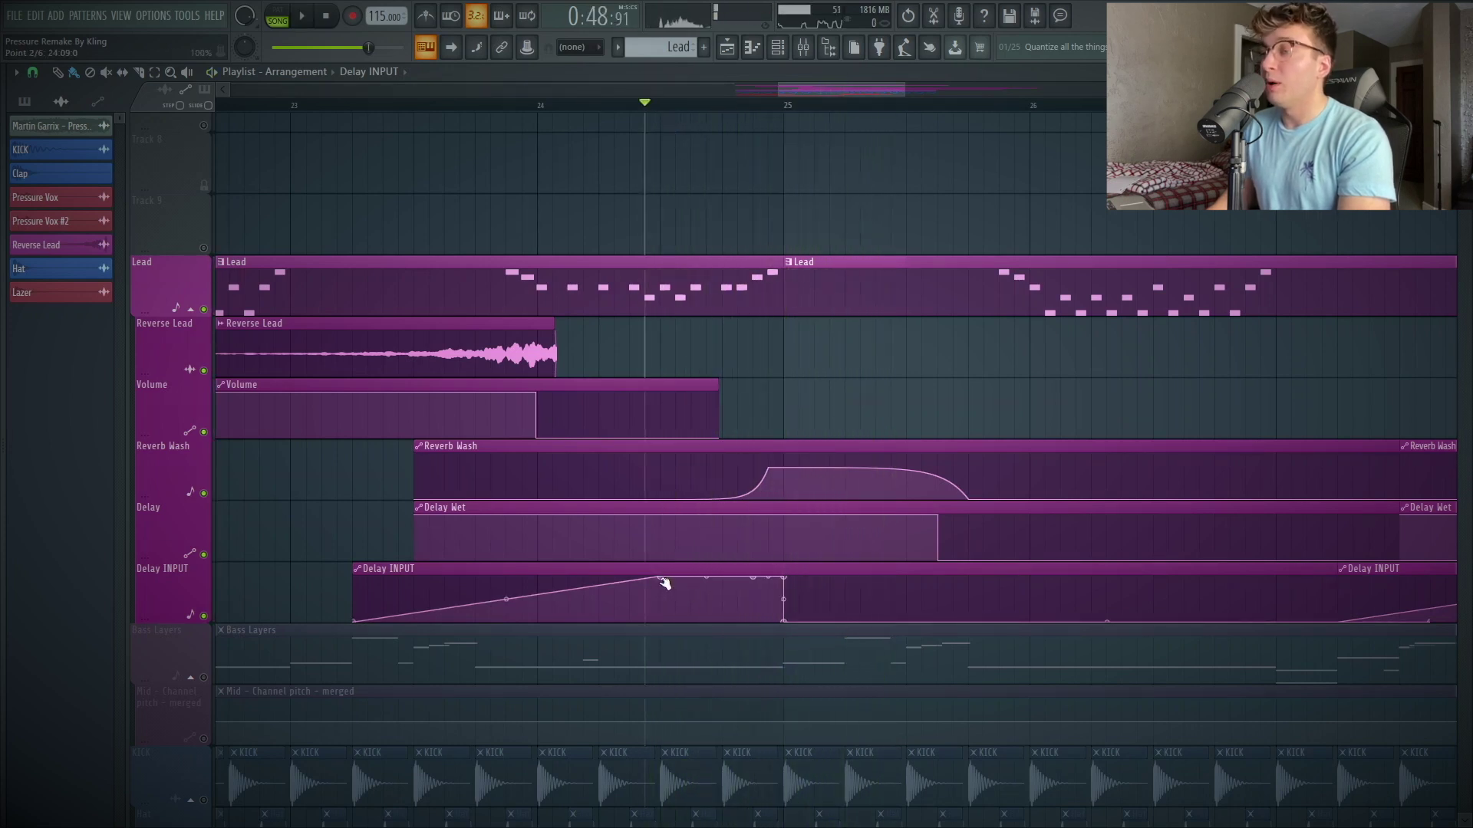
{"action": "left_click_drag", "start_coordinate": [664, 583], "coordinate": [754, 675]}
{"action": "key", "text": "space"}
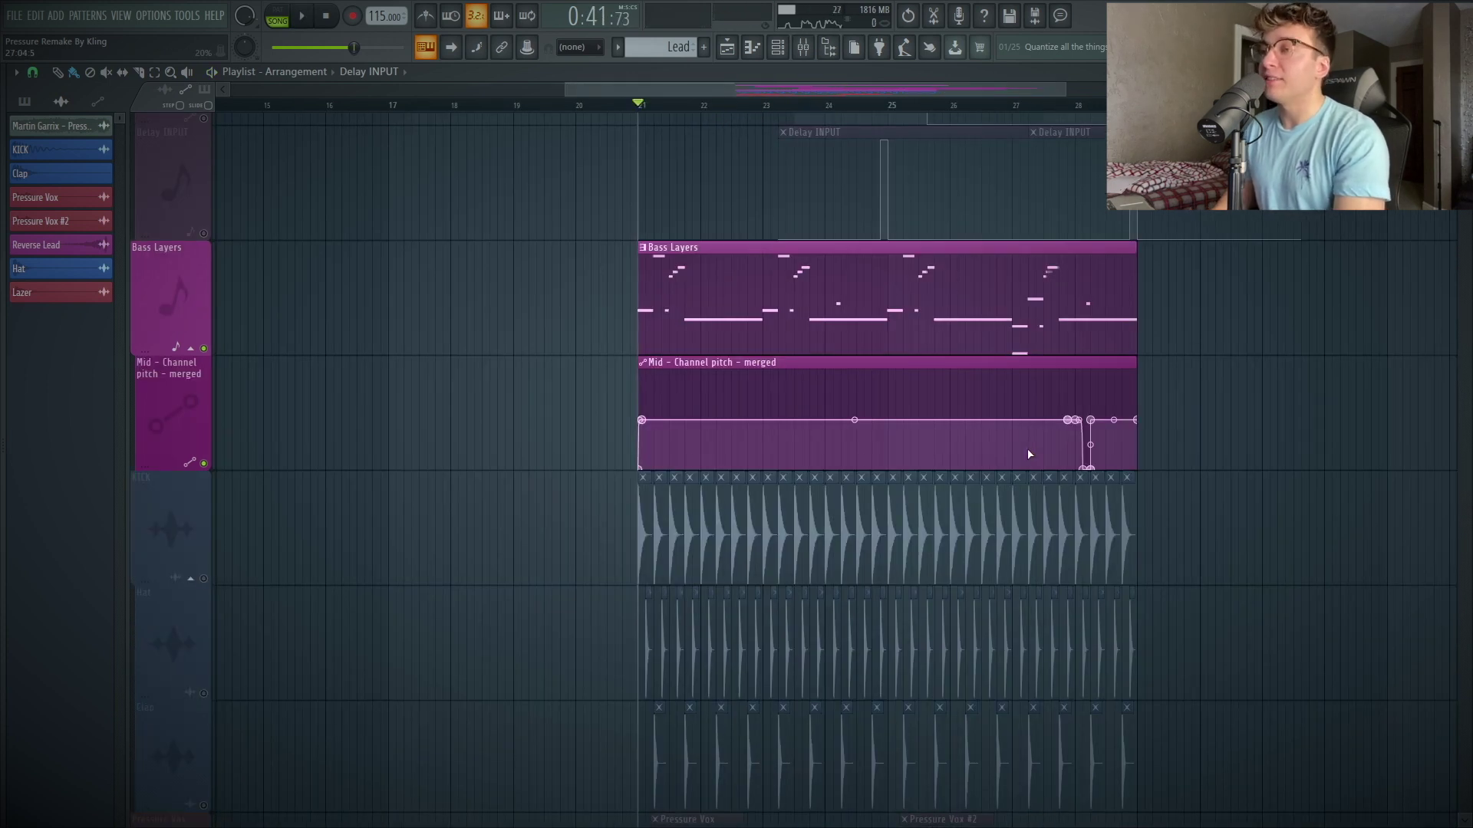
Step: Play the bass layers section of the drop
{"action": "key", "text": "space"}
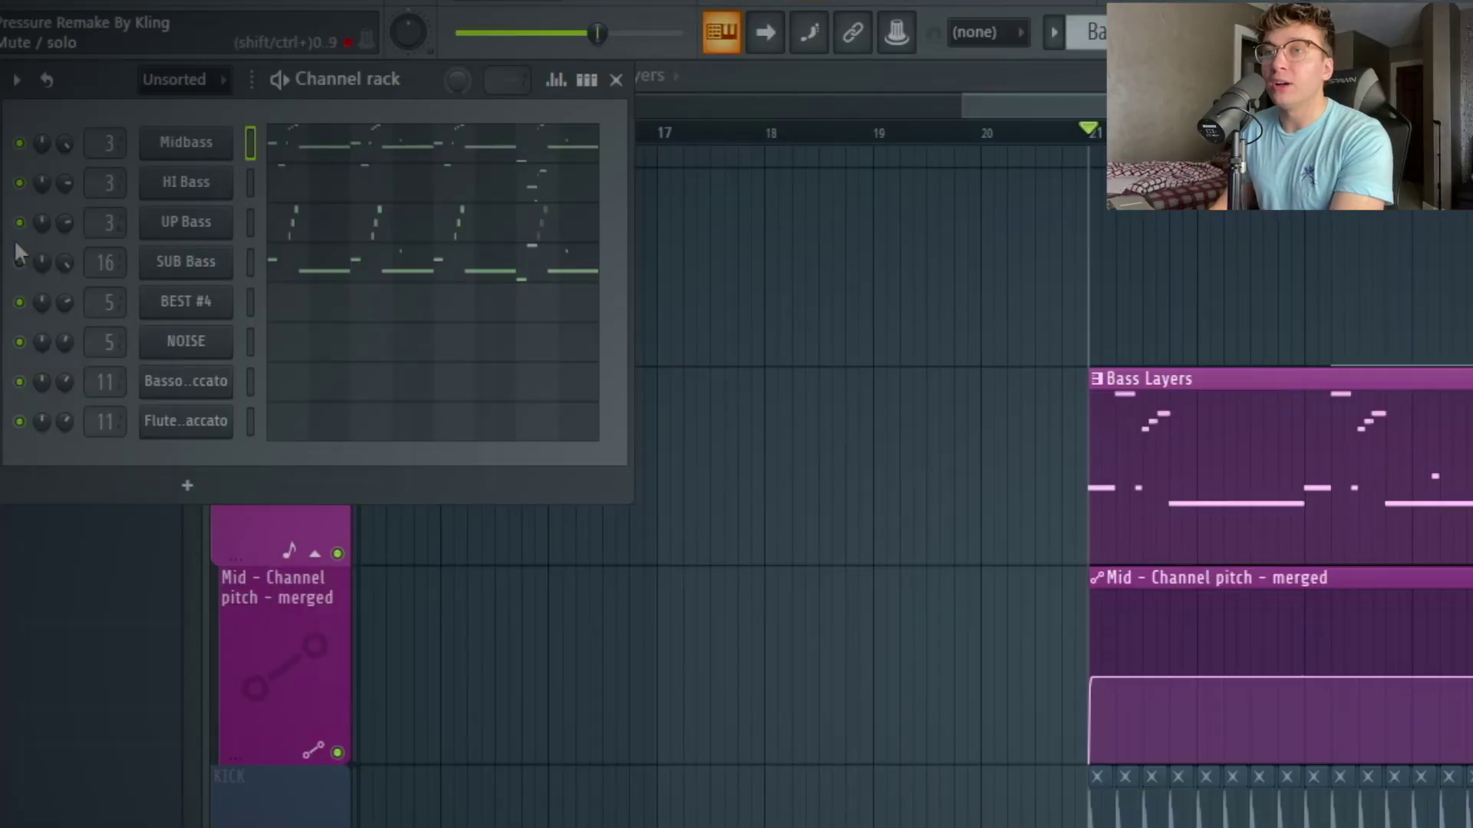
Step: Open the Midbass Serum and switch all LFO 1 destinations off, then back on
{"action": "left_click", "coordinate": [194, 144]}
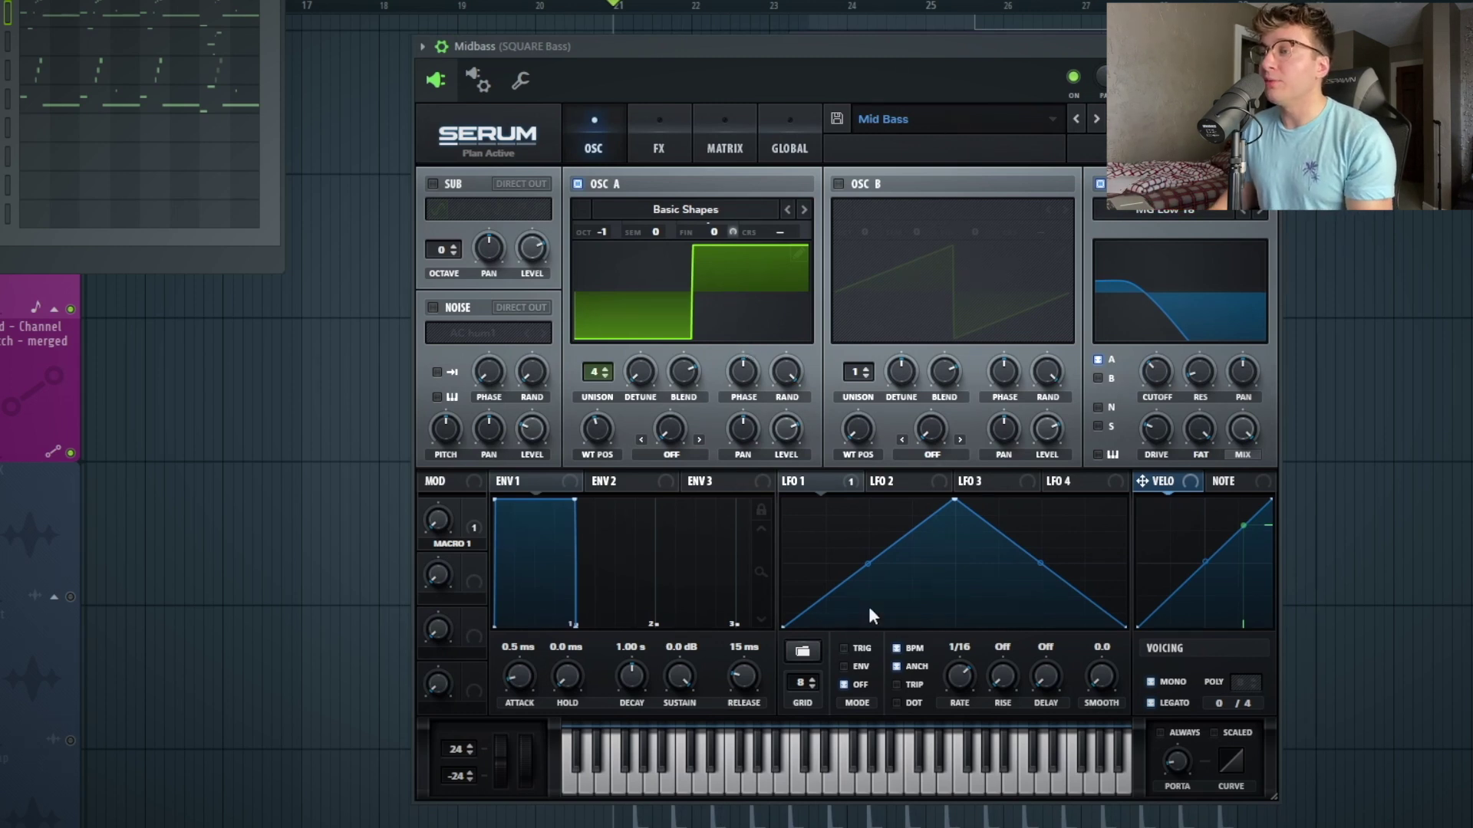
{"action": "left_click", "coordinate": [830, 486]}
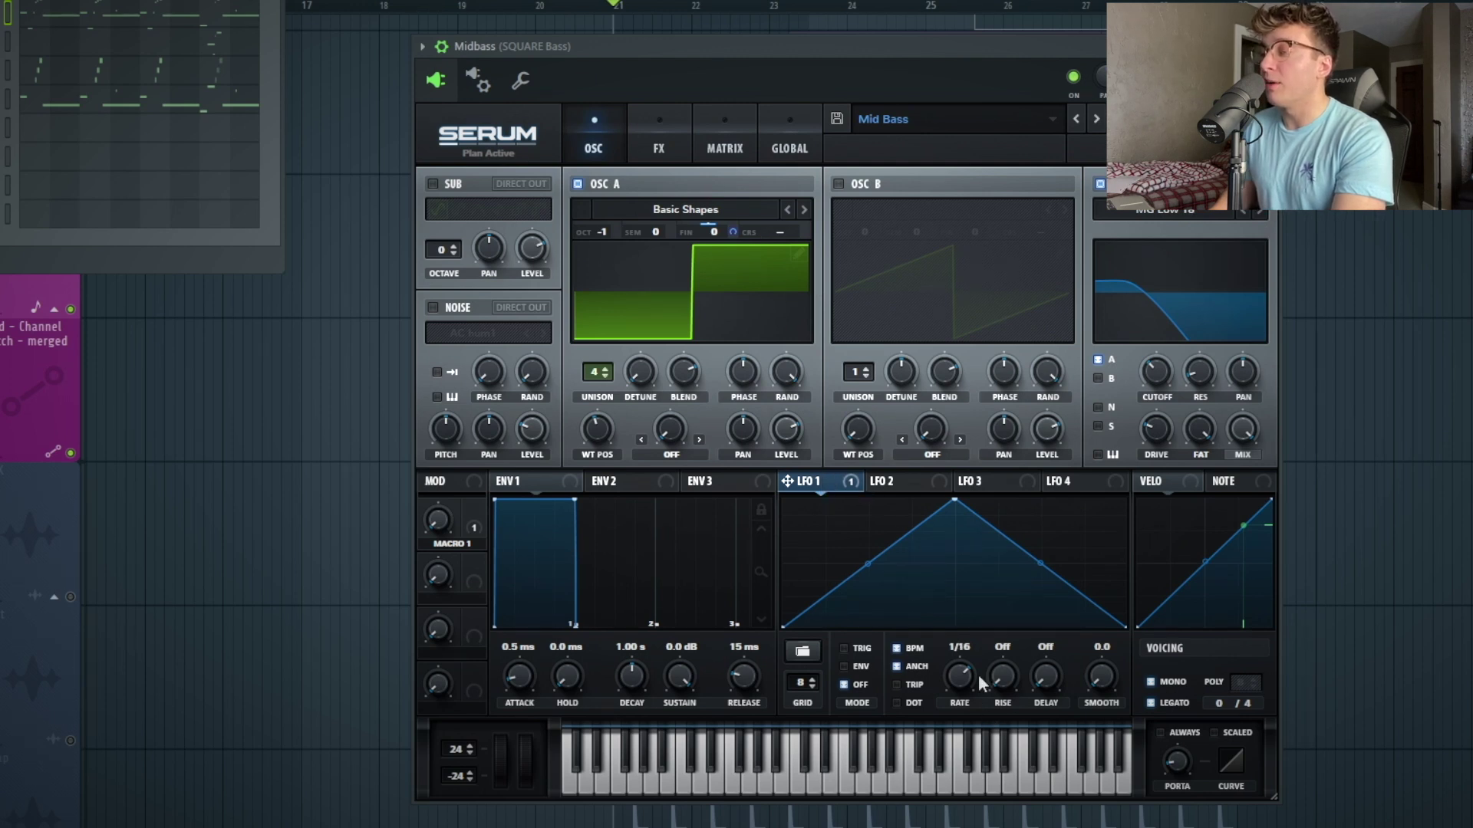
{"action": "right_click", "coordinate": [872, 528]}
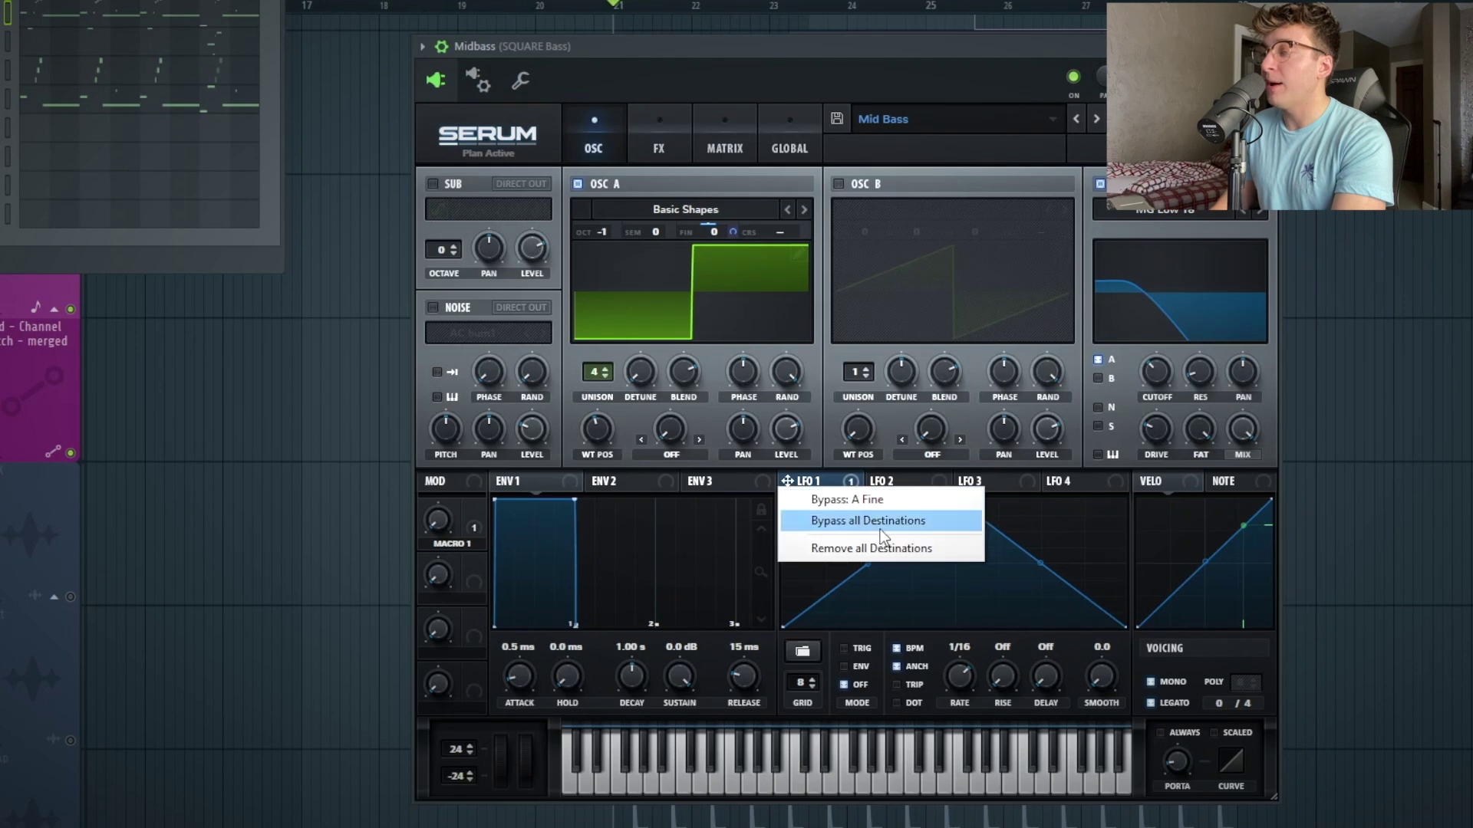
{"action": "left_click", "coordinate": [510, 275]}
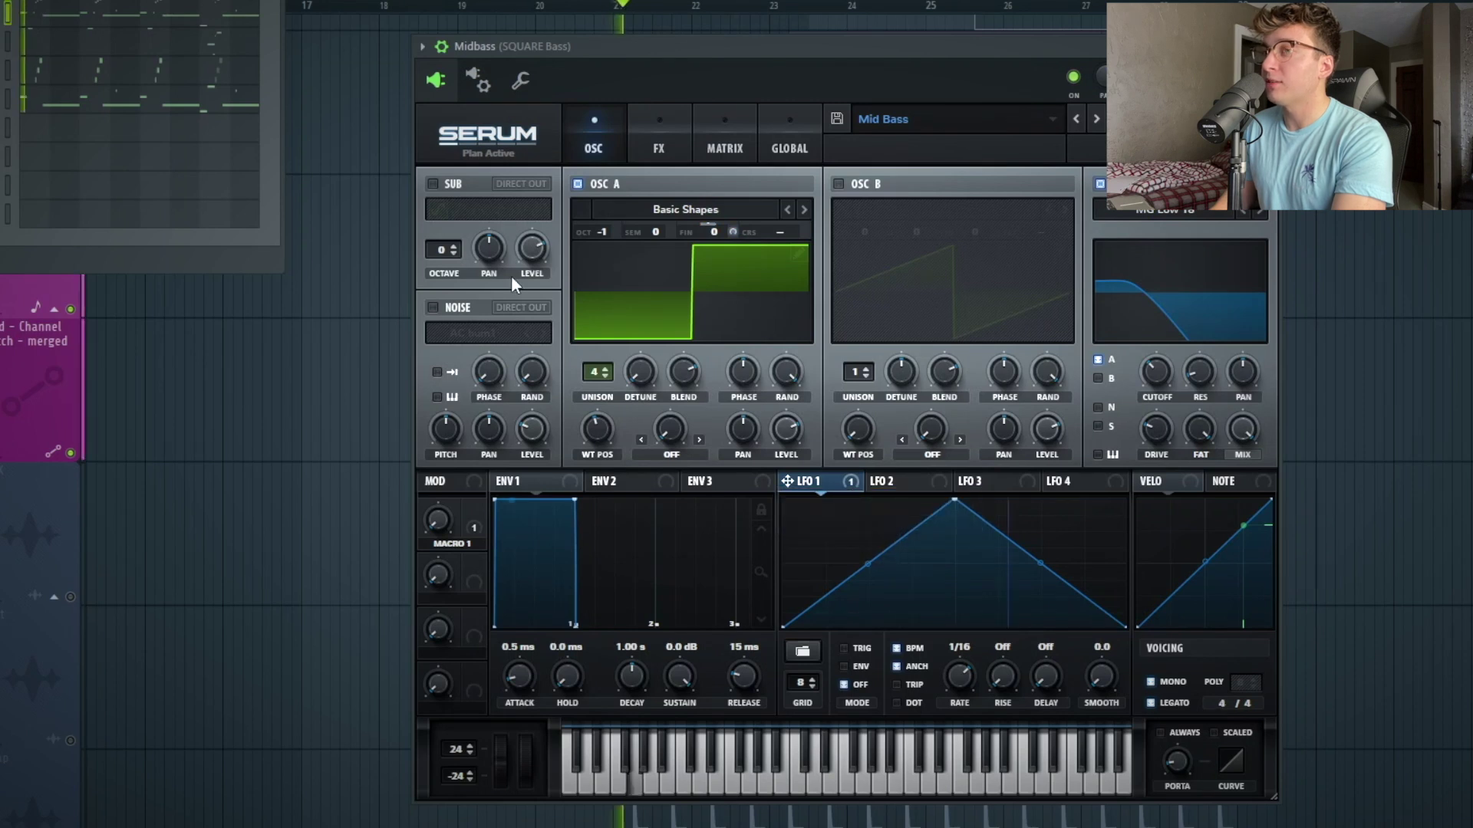
{"action": "right_click", "coordinate": [835, 480]}
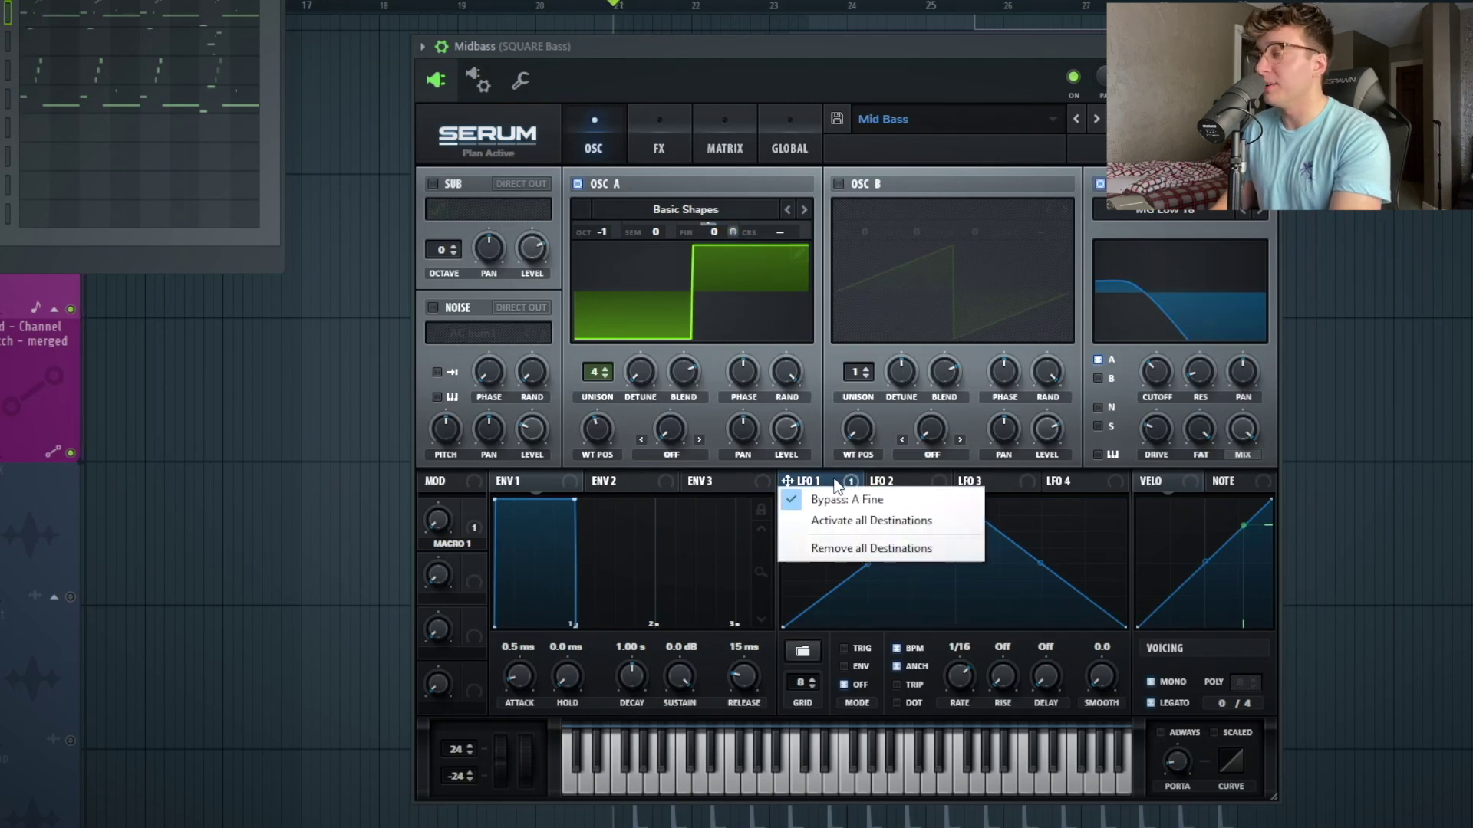
{"action": "left_click", "coordinate": [851, 529]}
{"action": "left_click_drag", "start_coordinate": [641, 46], "coordinate": [586, 98]}
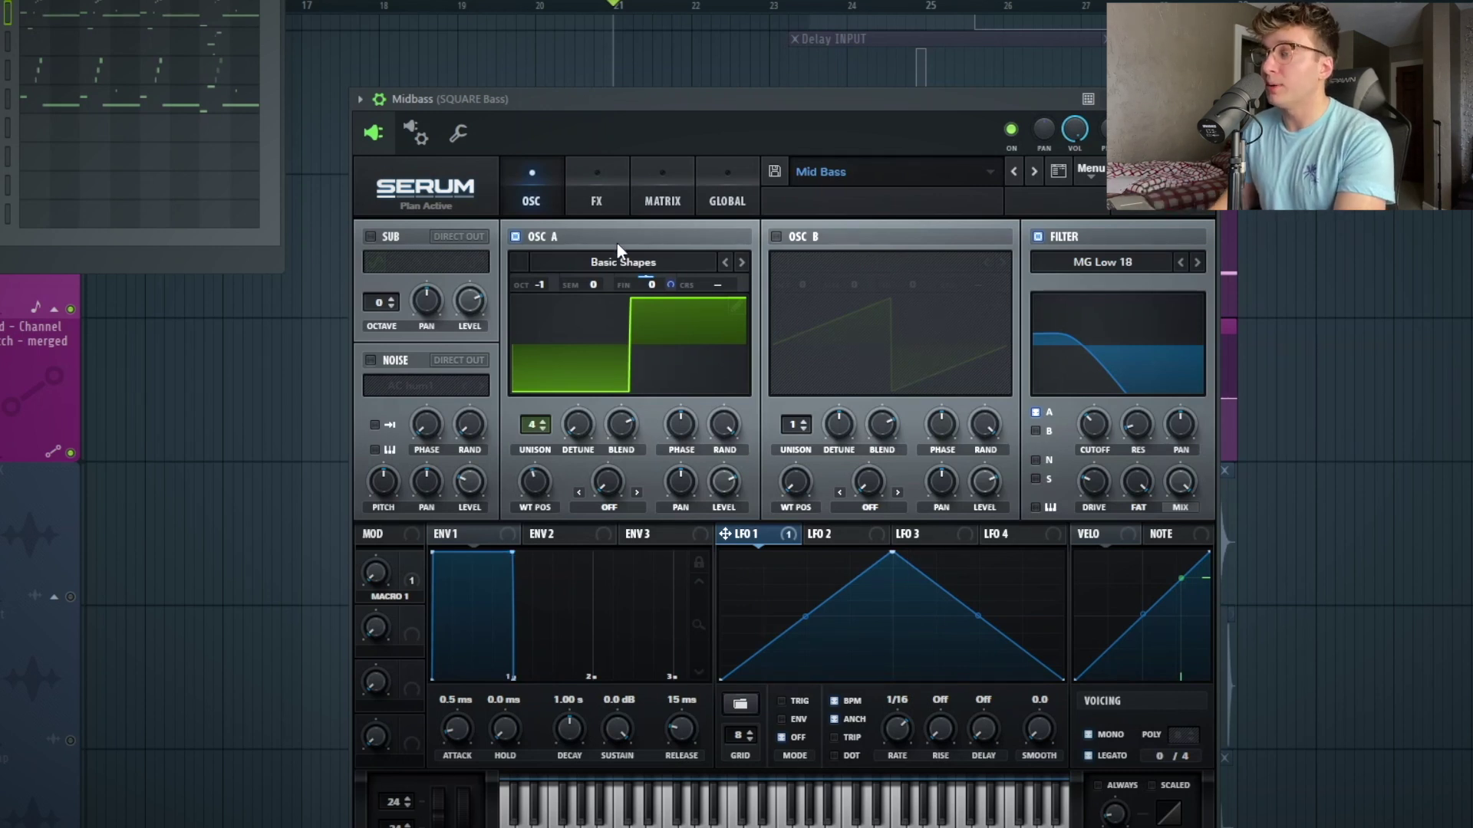
Step: Show the Midbass effects rack, toggle its filter effect, and stop playback
{"action": "left_click", "coordinate": [625, 197]}
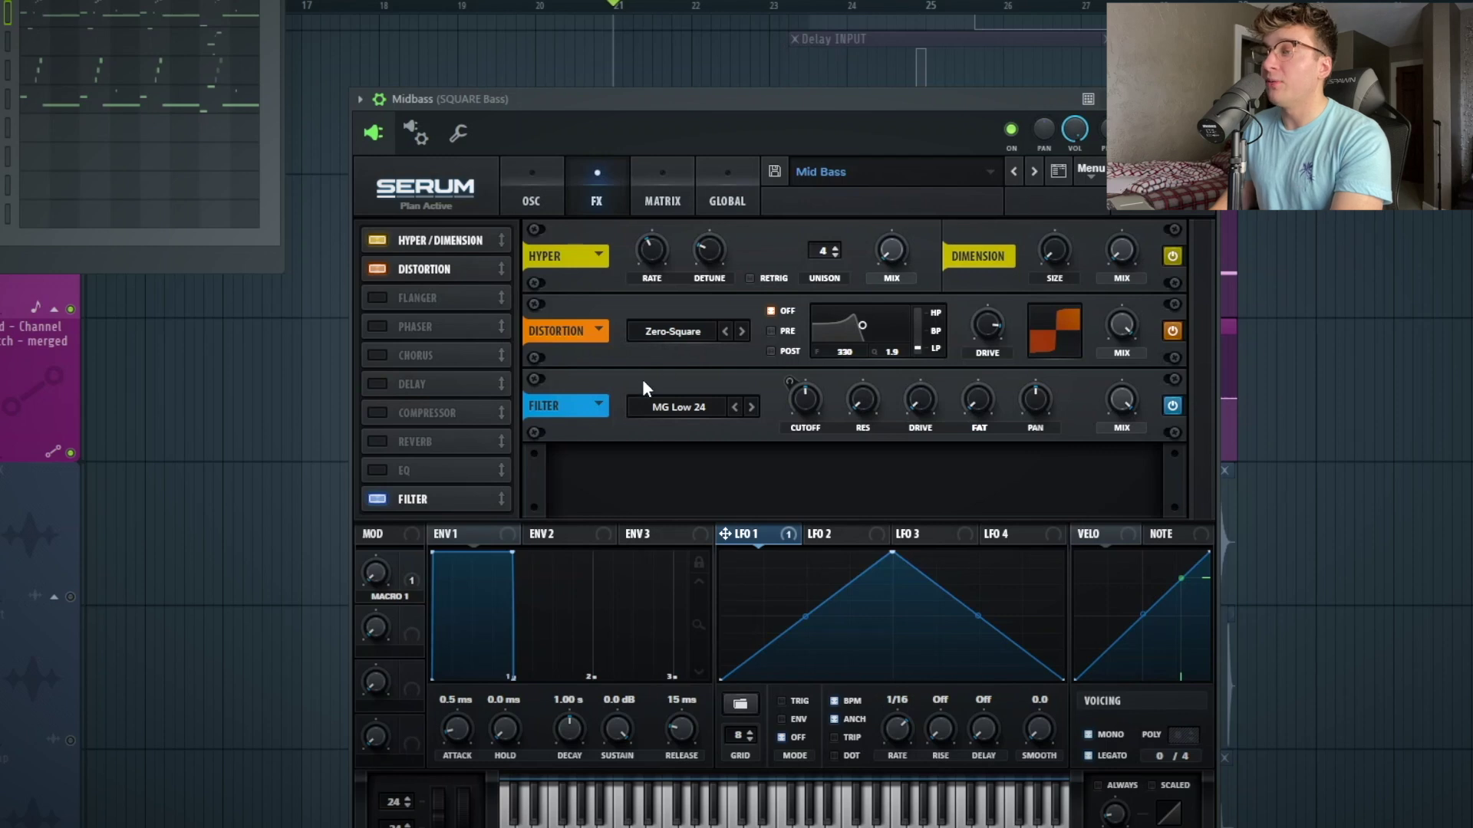
{"action": "left_click", "coordinate": [1172, 406]}
{"action": "left_click_drag", "start_coordinate": [747, 95], "coordinate": [731, 88]}
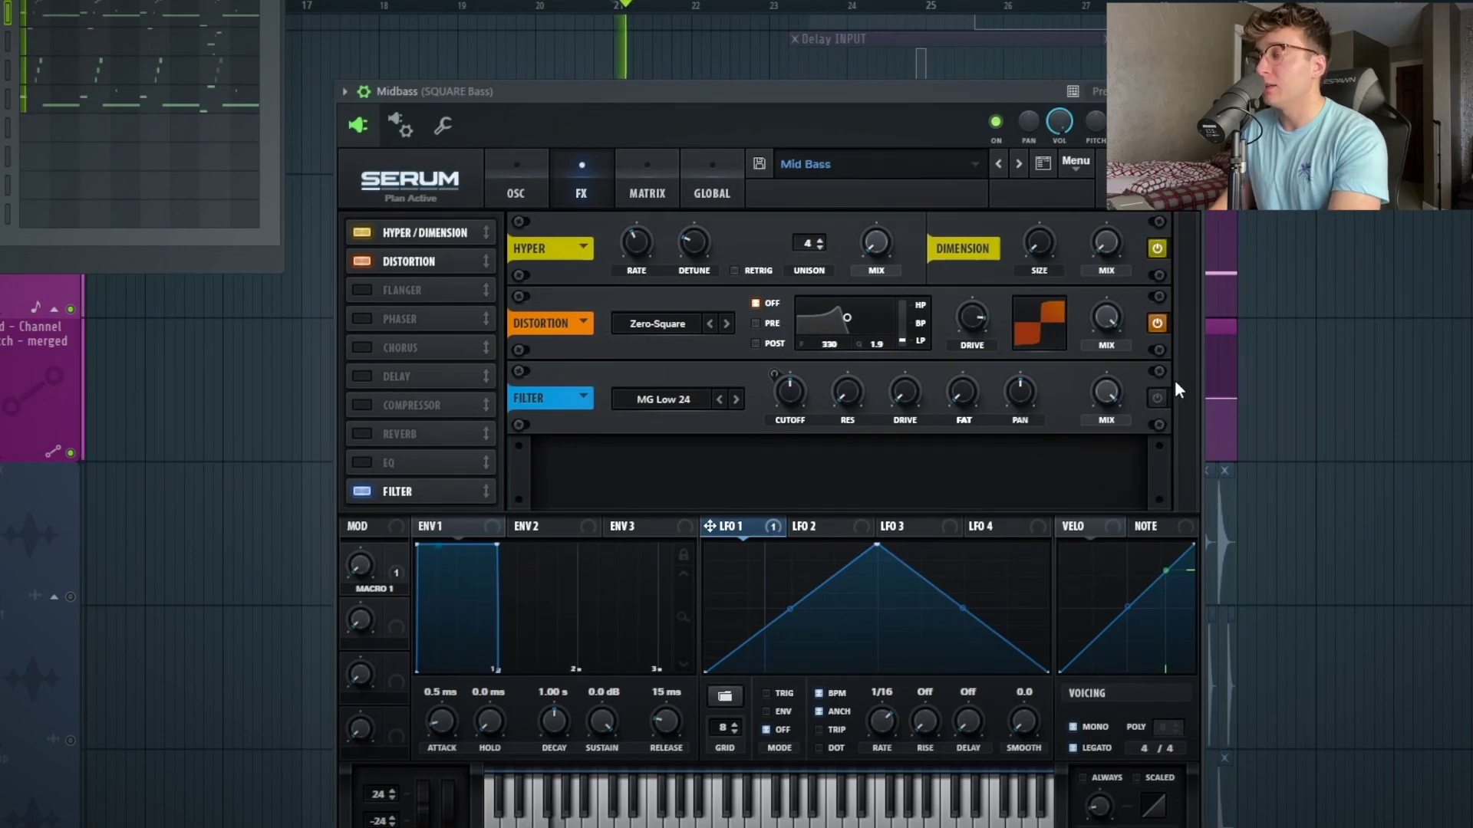
{"action": "key", "text": "space"}
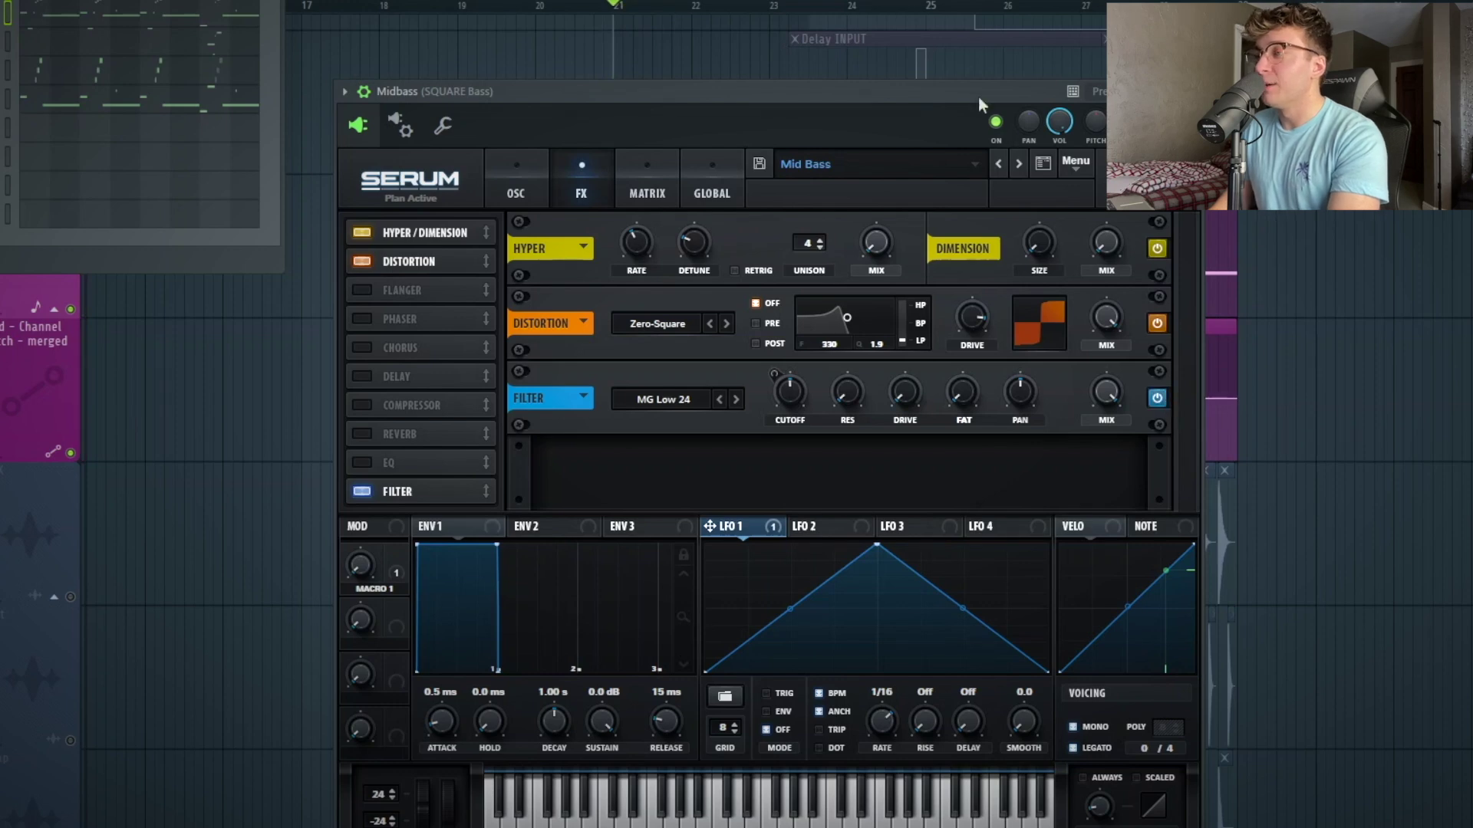
{"action": "left_click_drag", "start_coordinate": [978, 97], "coordinate": [1058, 63]}
{"action": "left_click_drag", "start_coordinate": [882, 58], "coordinate": [867, 66]}
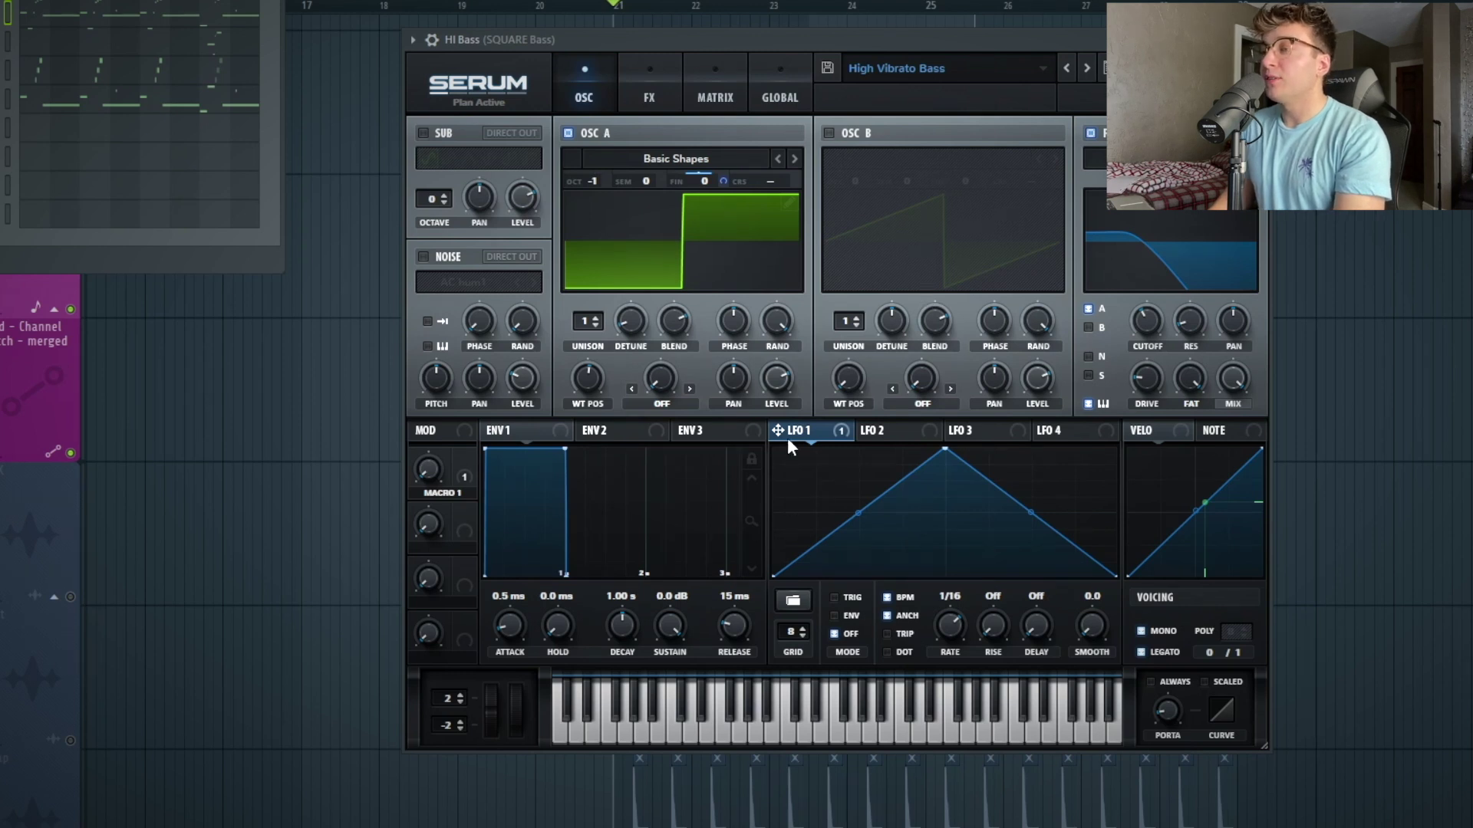
Step: Inspect the HI Bass Serum's Tube distortion, EQ and filter chain, then return to its oscillators
{"action": "left_click", "coordinate": [648, 88]}
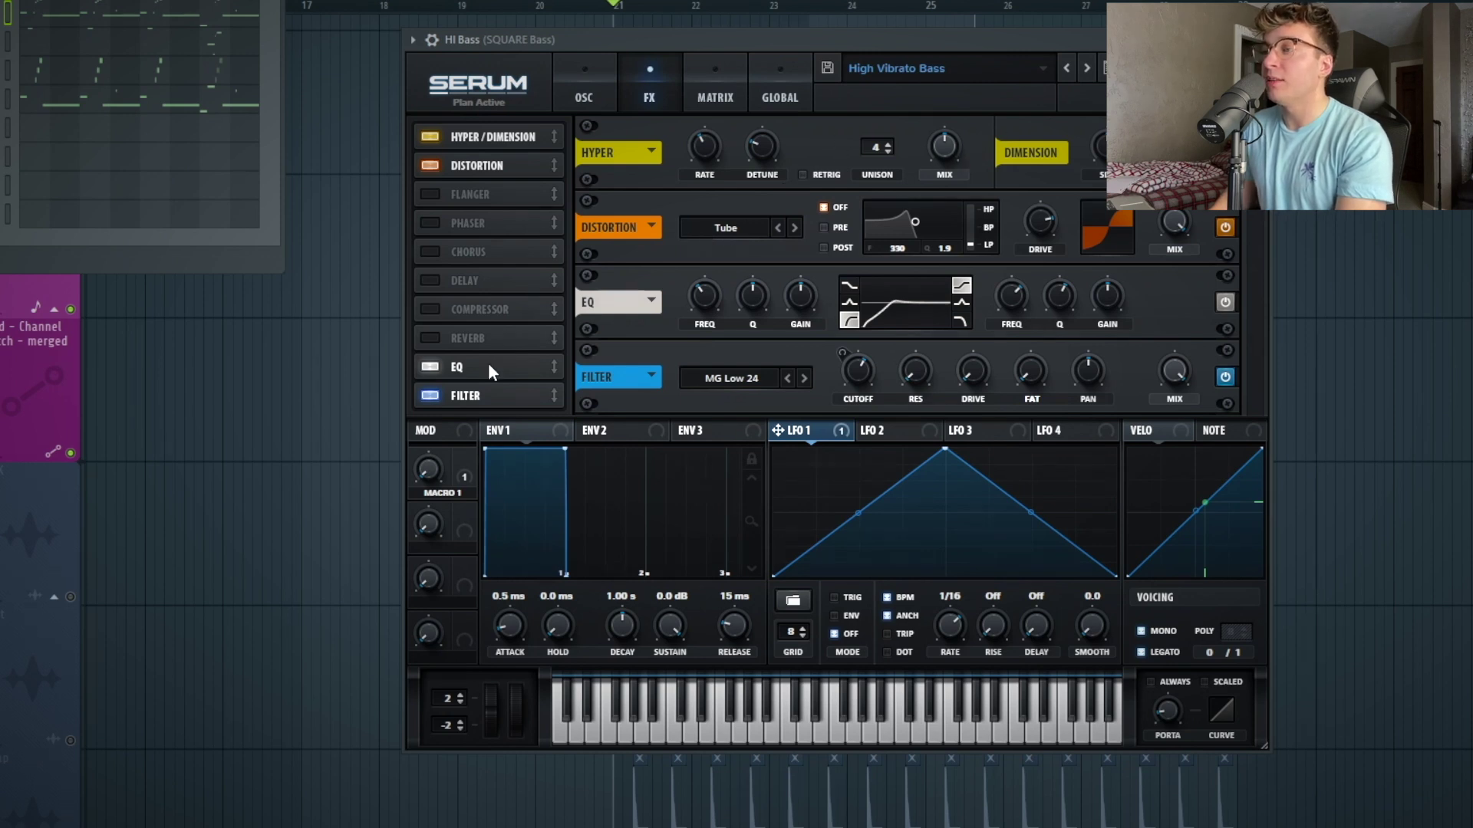
{"action": "left_click", "coordinate": [574, 61]}
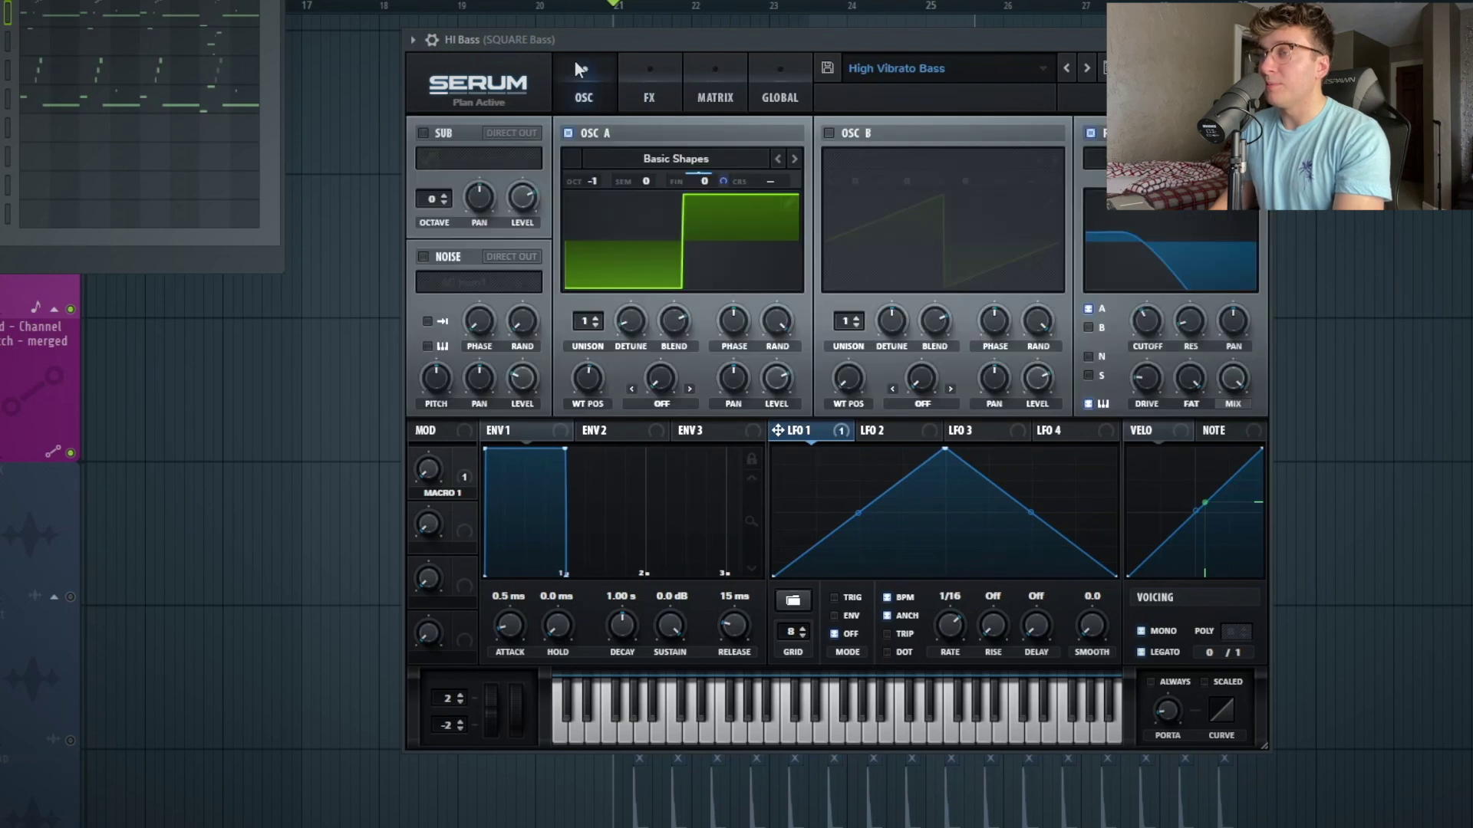
{"action": "left_click_drag", "start_coordinate": [655, 40], "coordinate": [666, 28]}
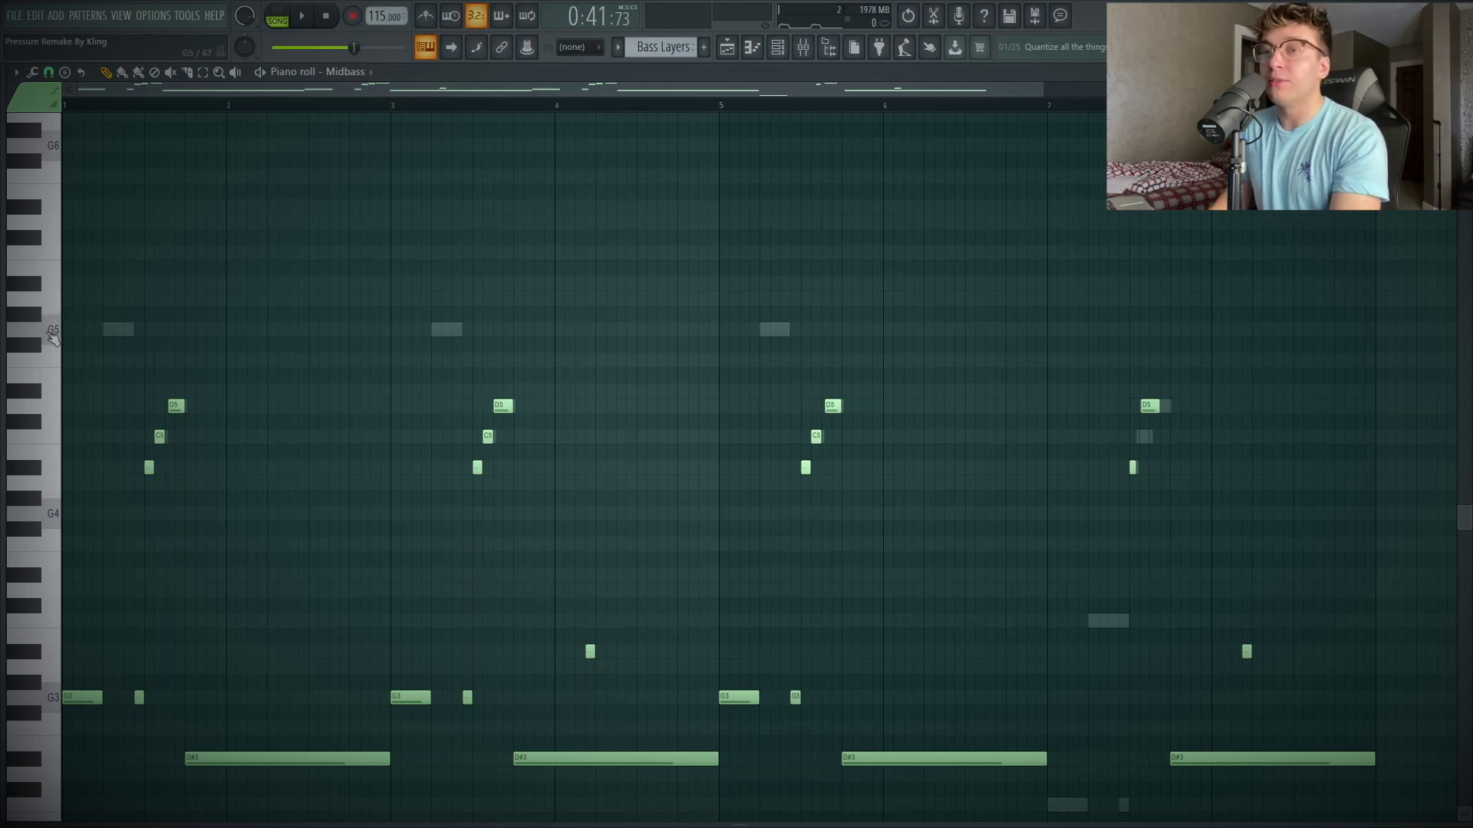
Step: Preview the G5 note in the piano roll, then again on the HI Bass pattern
{"action": "left_click", "coordinate": [52, 334]}
{"action": "key", "text": "Up"}
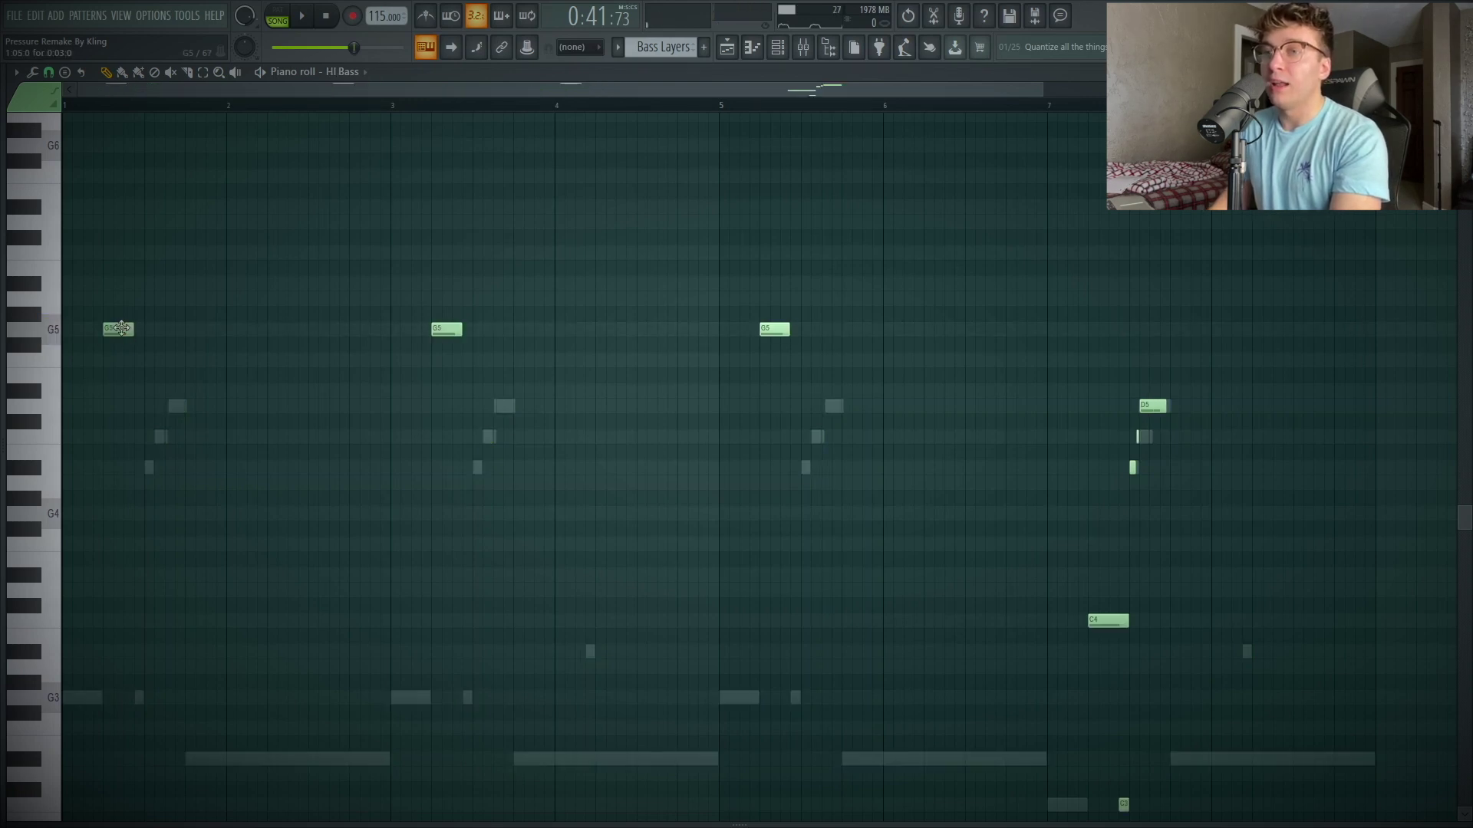
{"action": "left_click", "coordinate": [52, 331]}
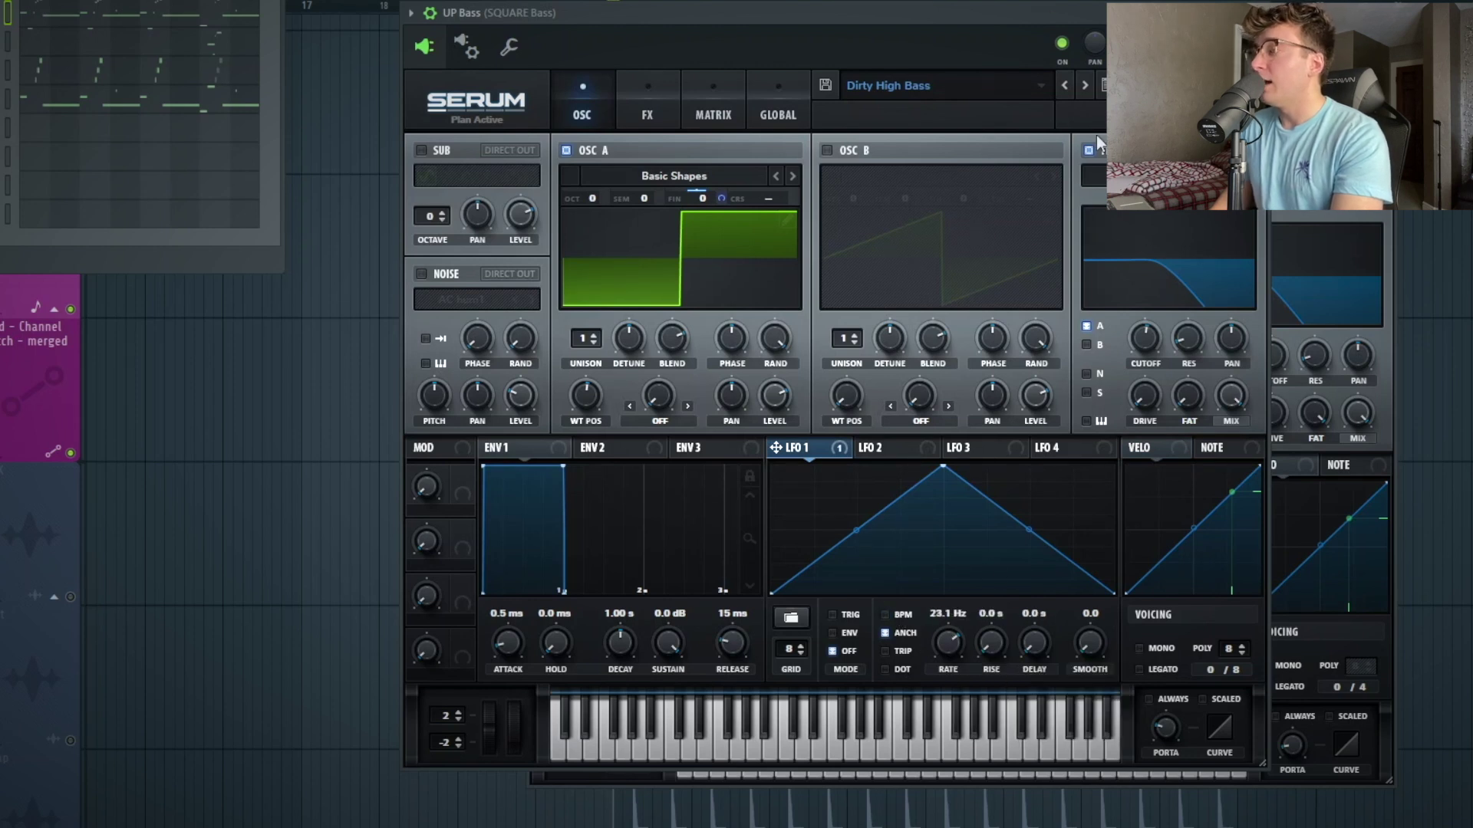
Step: Review the UP Bass effects rack, then play the sub bass and bring up the mixer
{"action": "left_click", "coordinate": [643, 107]}
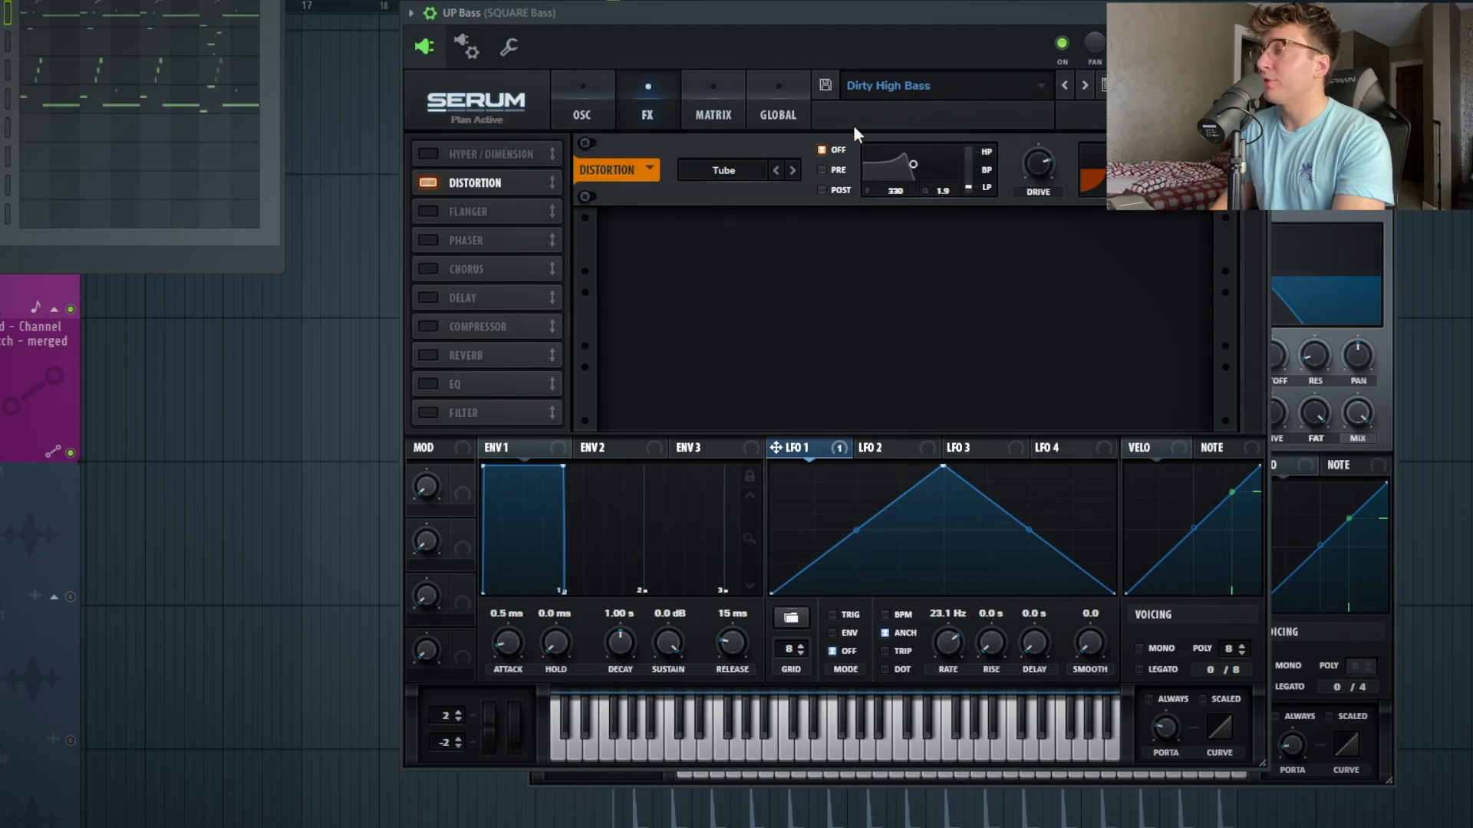
{"action": "left_click", "coordinate": [573, 90]}
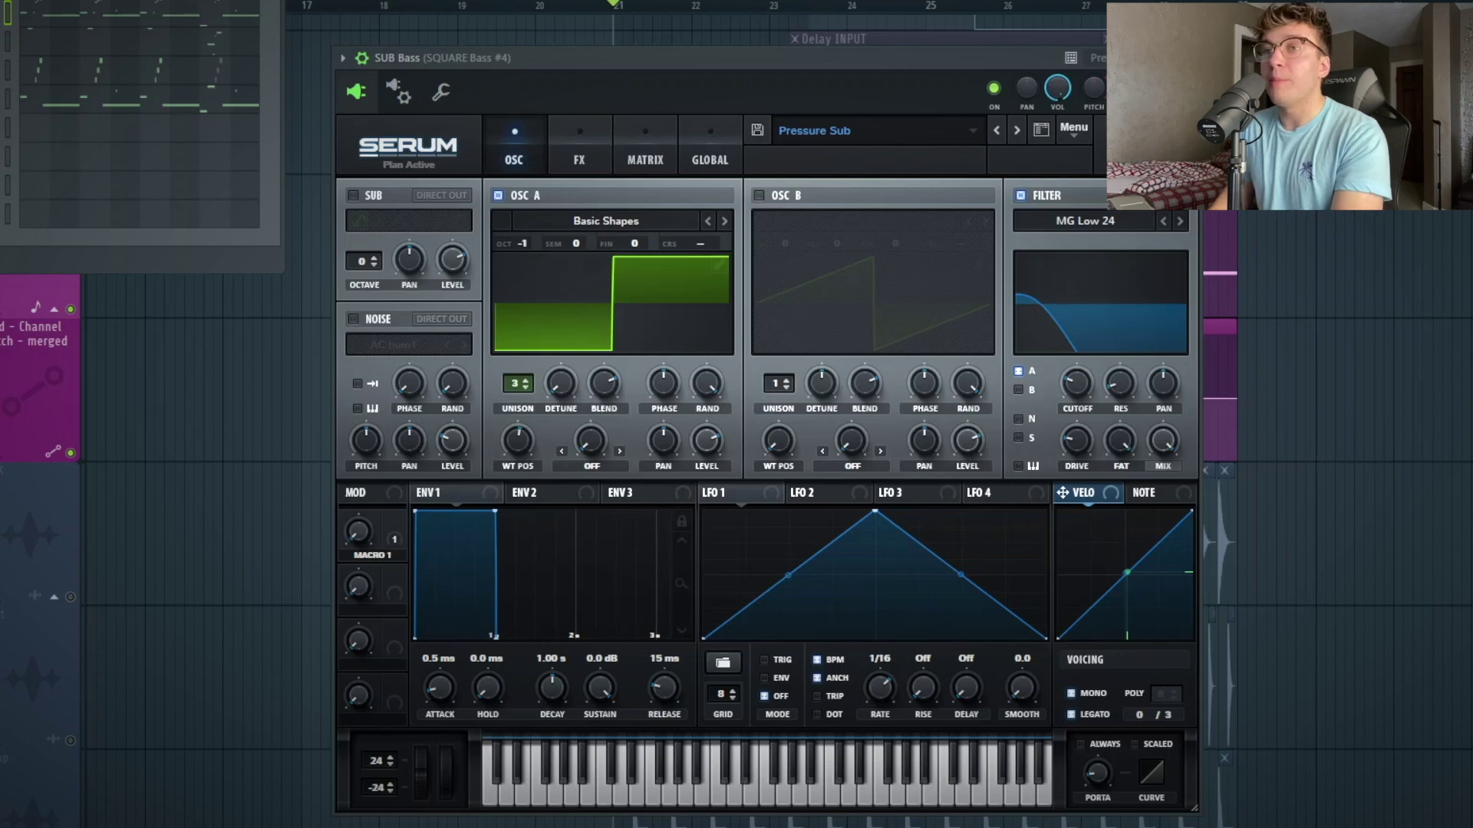
{"action": "key", "text": "space"}
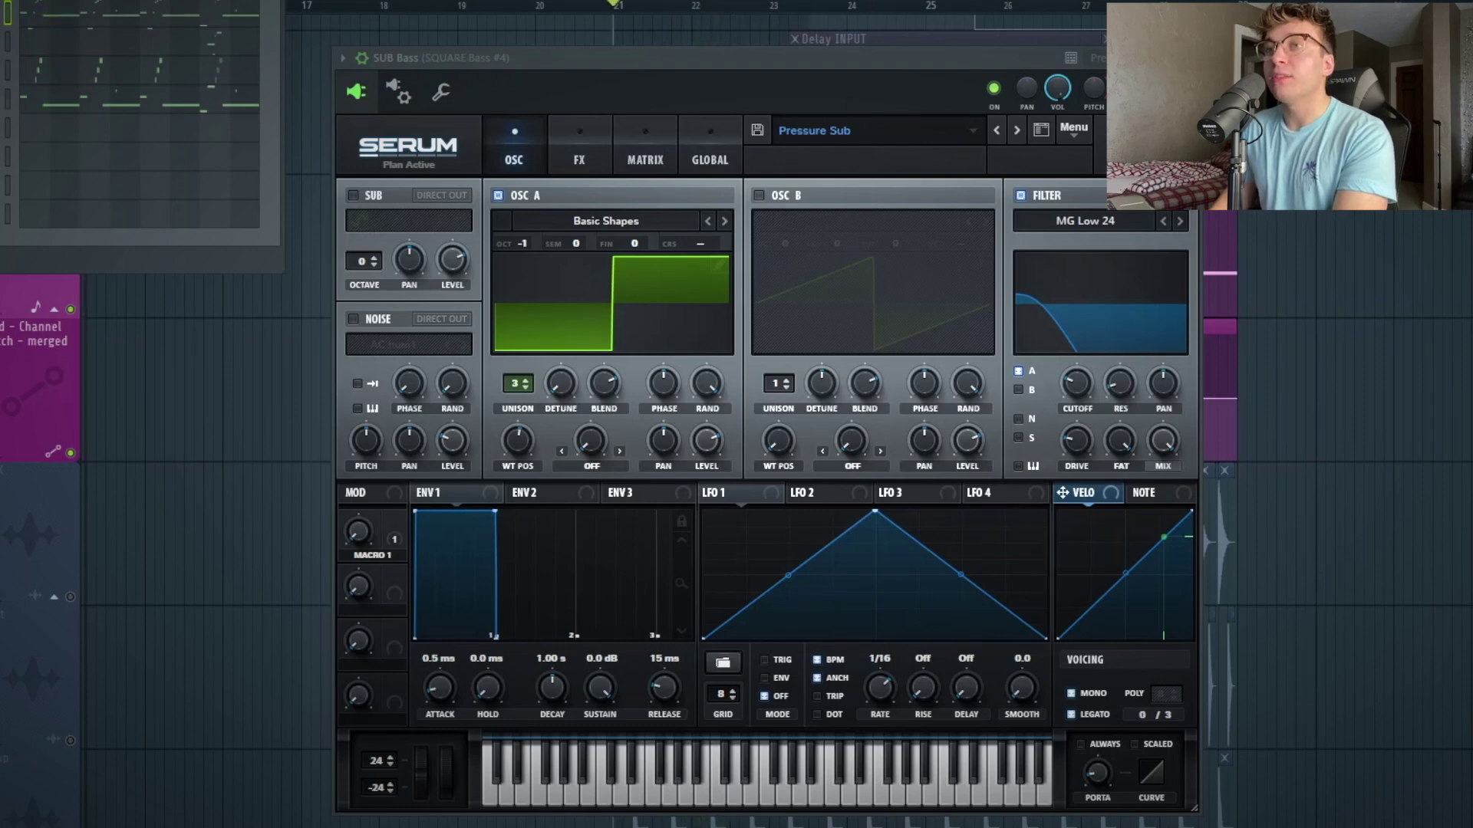
{"action": "key", "text": "F9"}
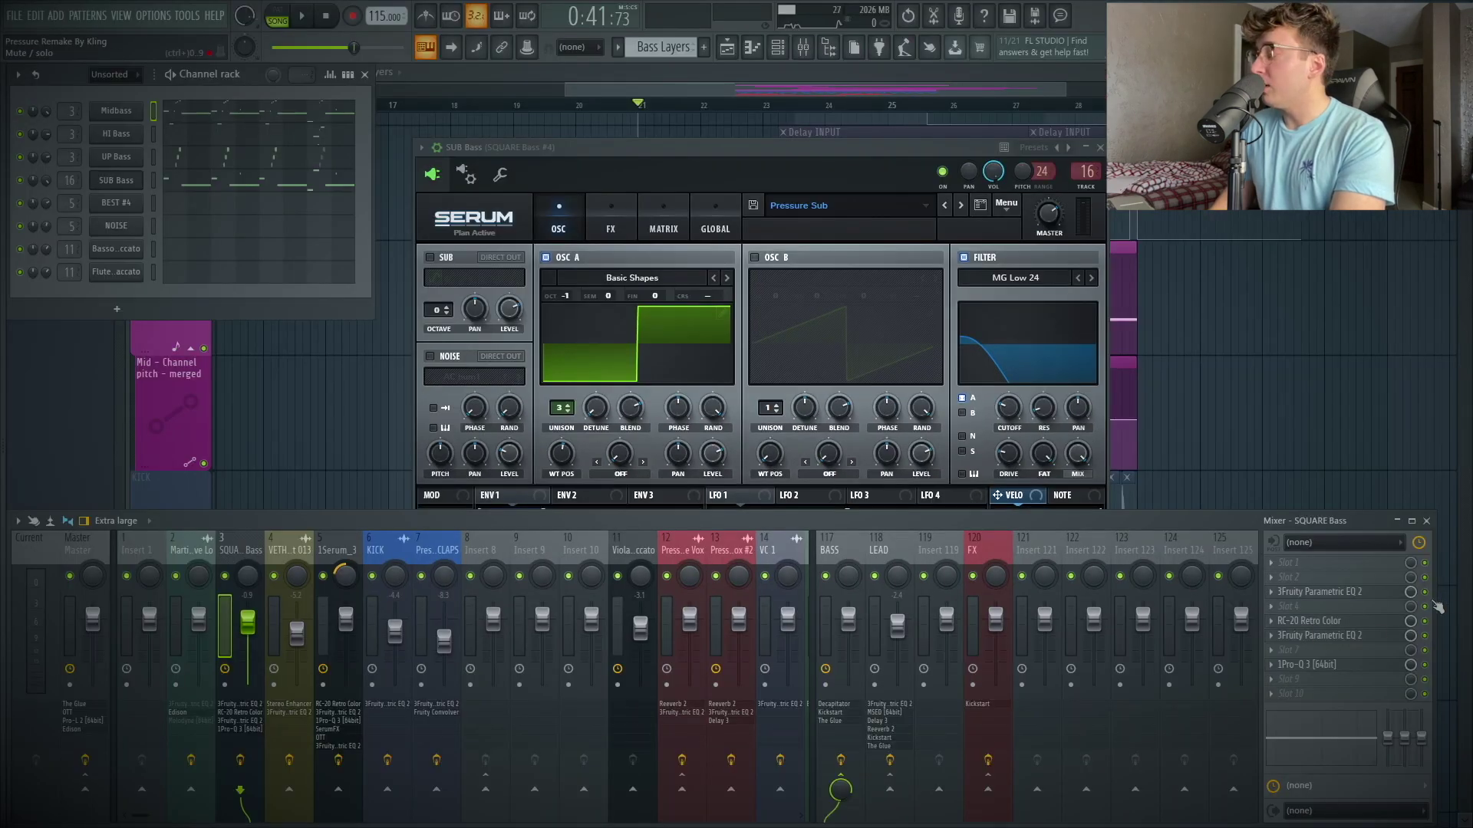
Step: Bypass SQUARE Bass's Fruity Parametric EQ 2 and inspect its RC-20 Retro Color effect
{"action": "left_click", "coordinate": [1386, 594]}
{"action": "left_click", "coordinate": [1386, 594]}
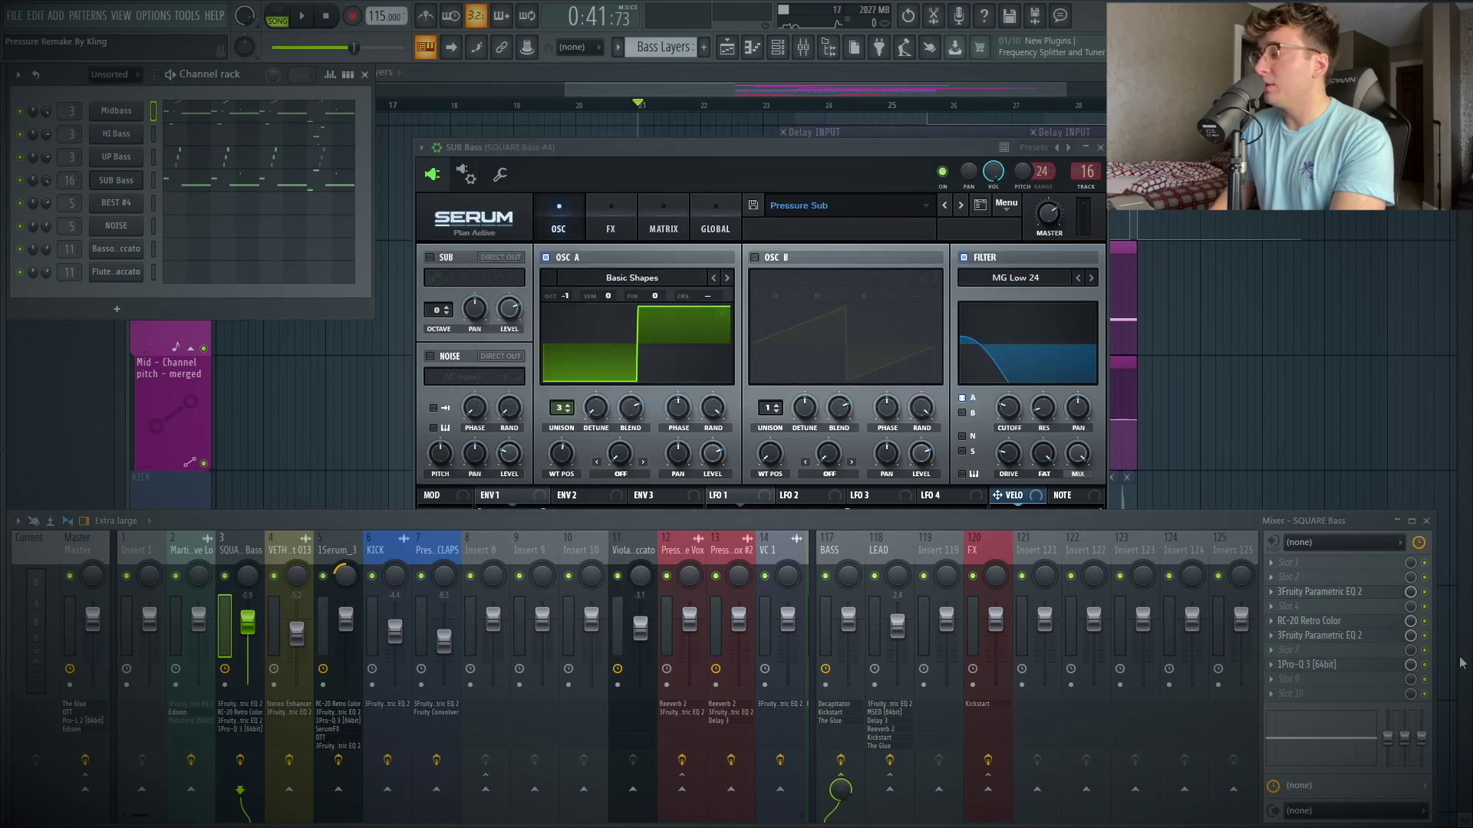
{"action": "left_click", "coordinate": [1425, 636]}
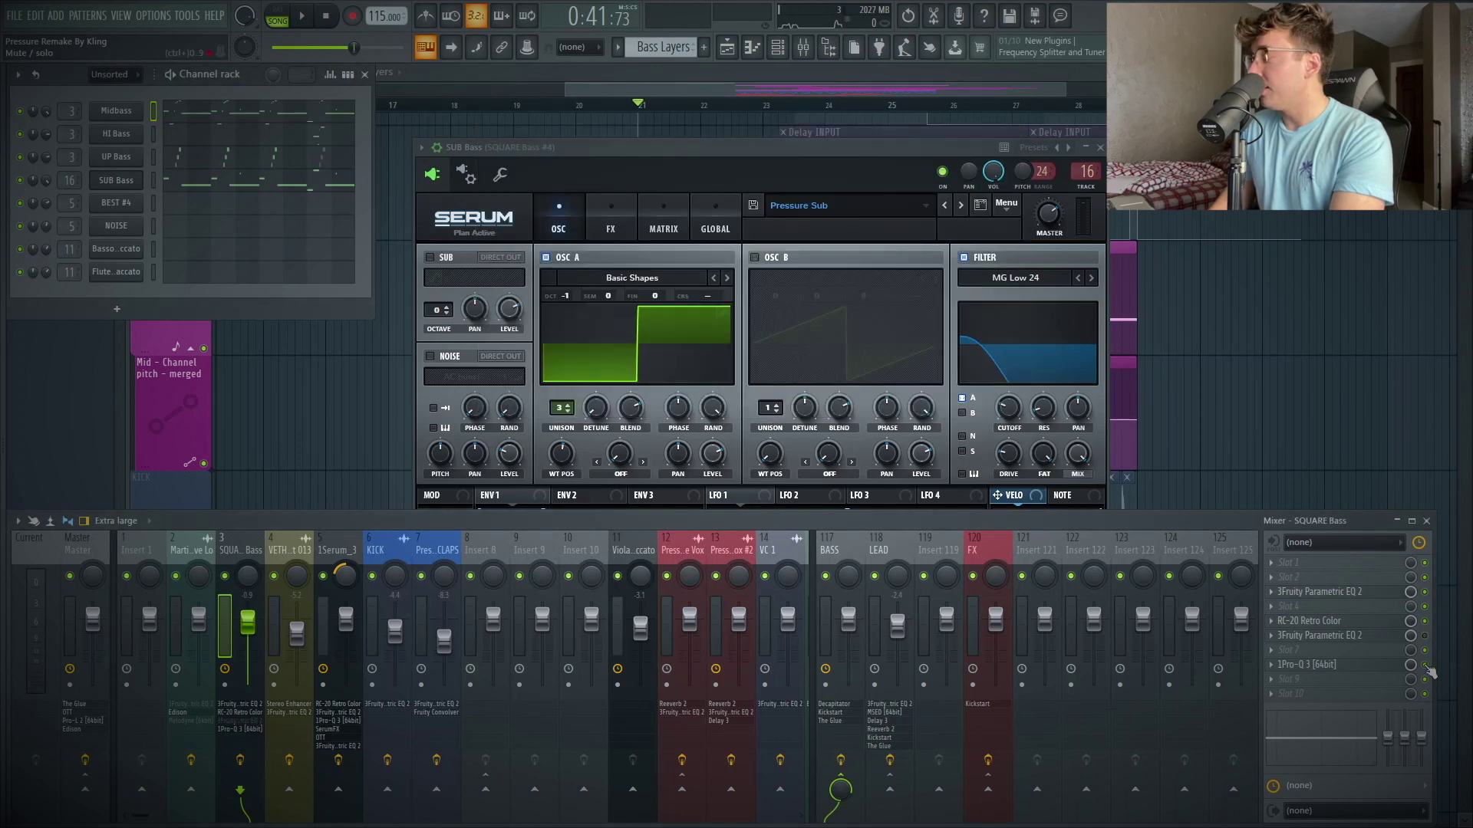
{"action": "left_click", "coordinate": [1361, 620]}
{"action": "left_click_drag", "start_coordinate": [700, 114], "coordinate": [656, 72]}
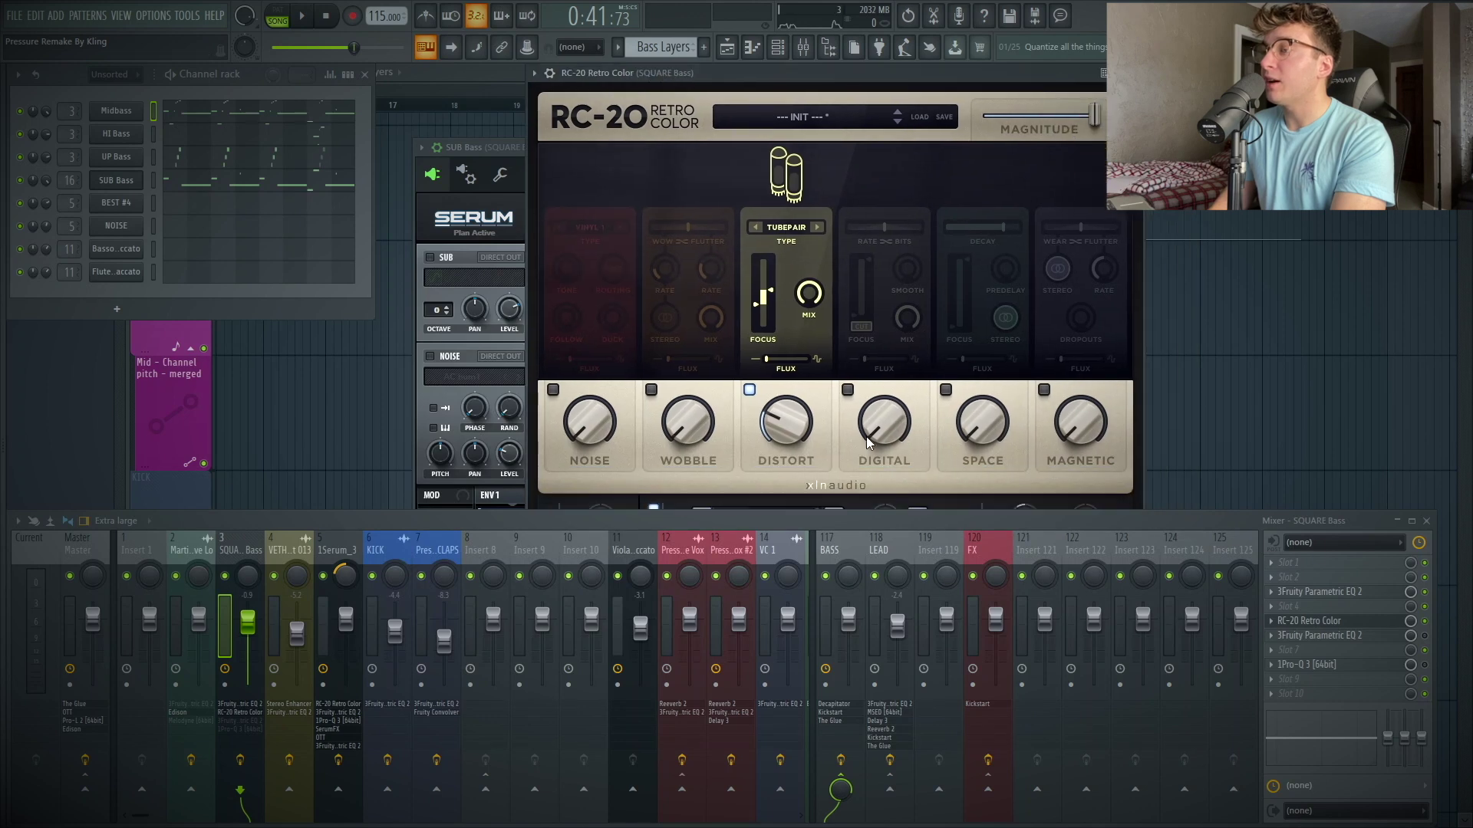
{"action": "left_click", "coordinate": [1426, 521]}
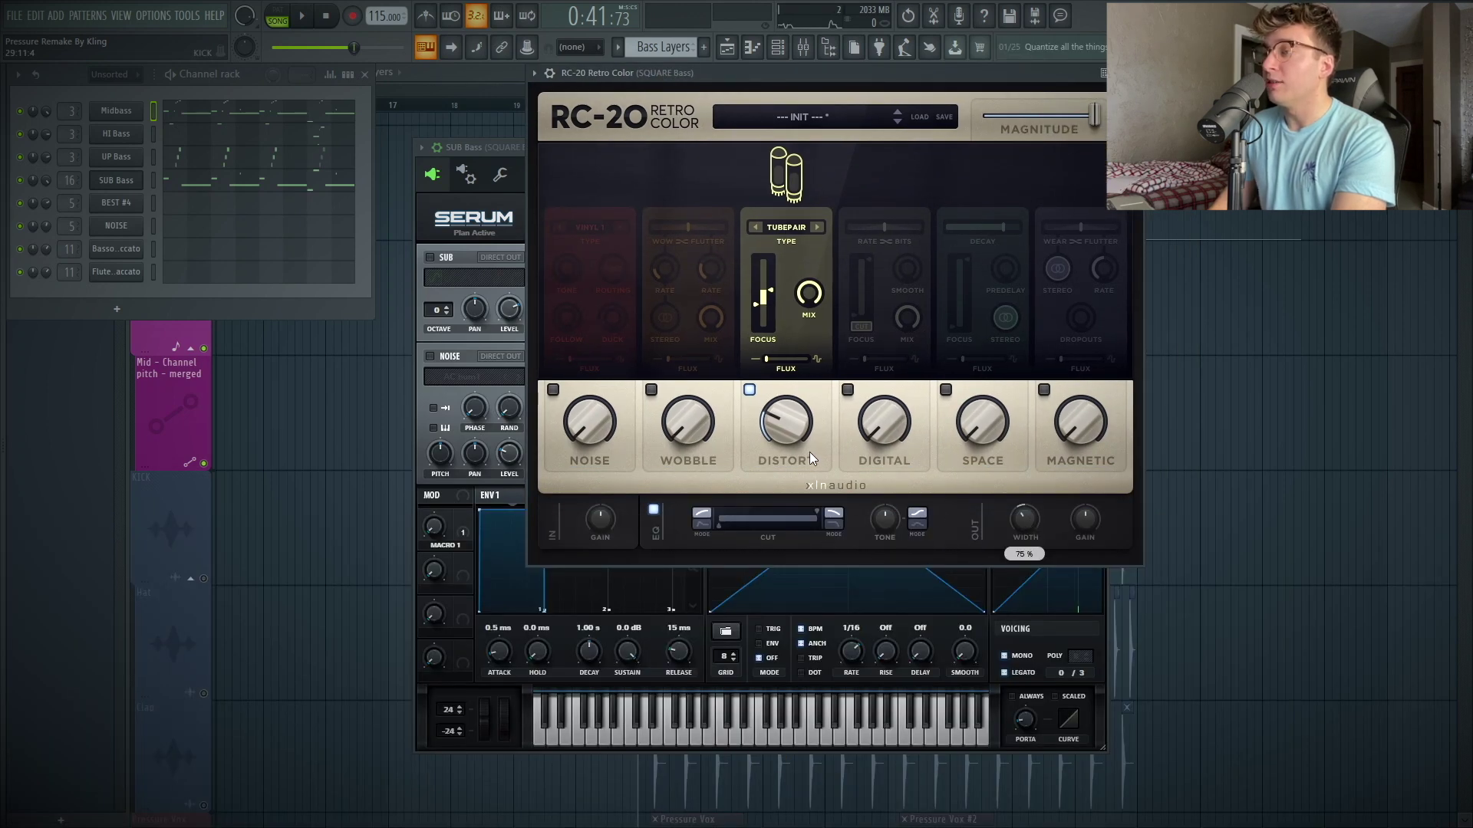
{"action": "key", "text": "Escape"}
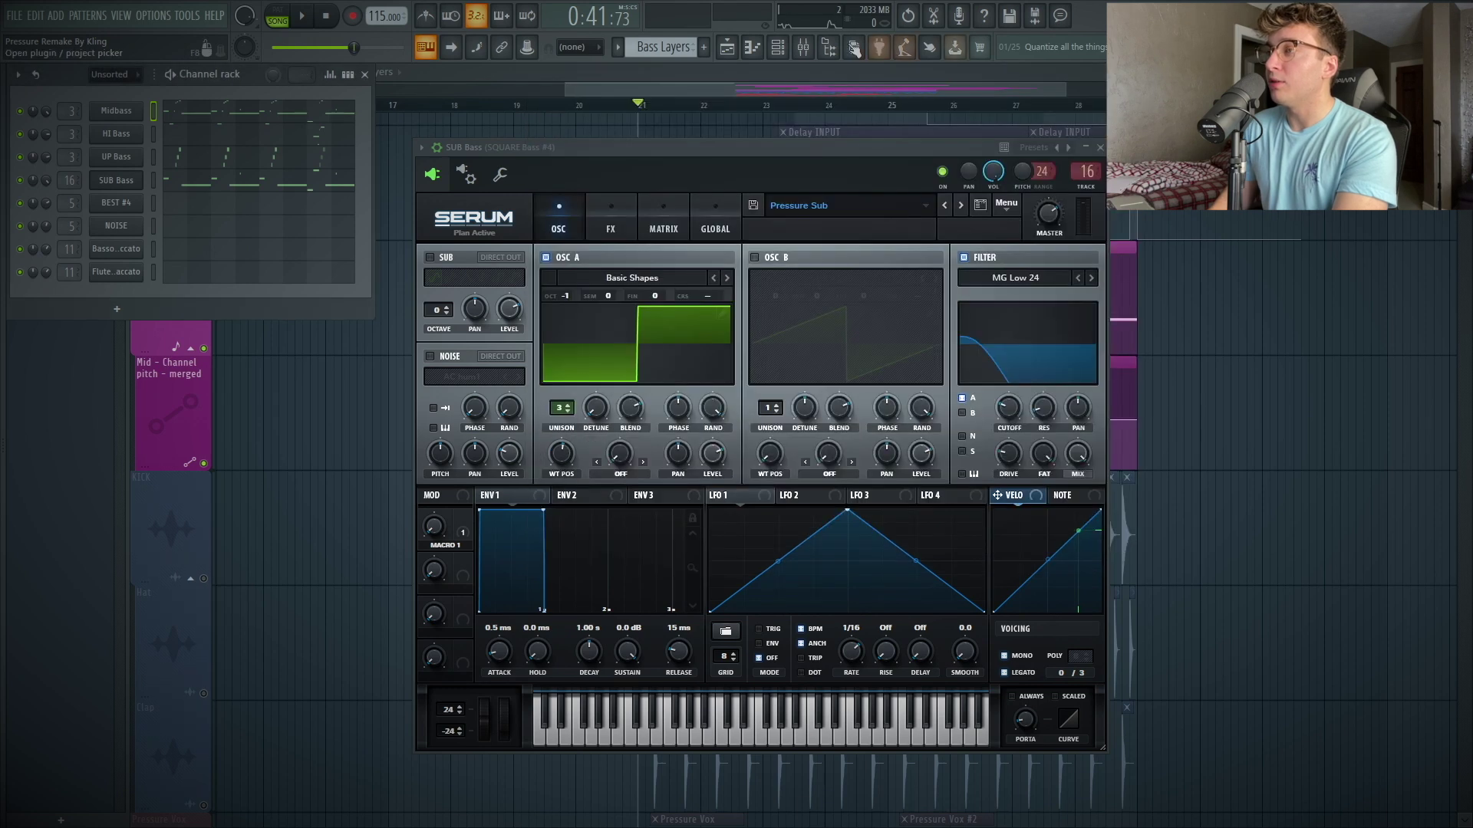
{"action": "left_click", "coordinate": [803, 47]}
Step: Open SQUARE Bass's Parametric EQ 2 and Pro-Q 3, and play briefly to hear them
{"action": "left_click", "coordinate": [1377, 636]}
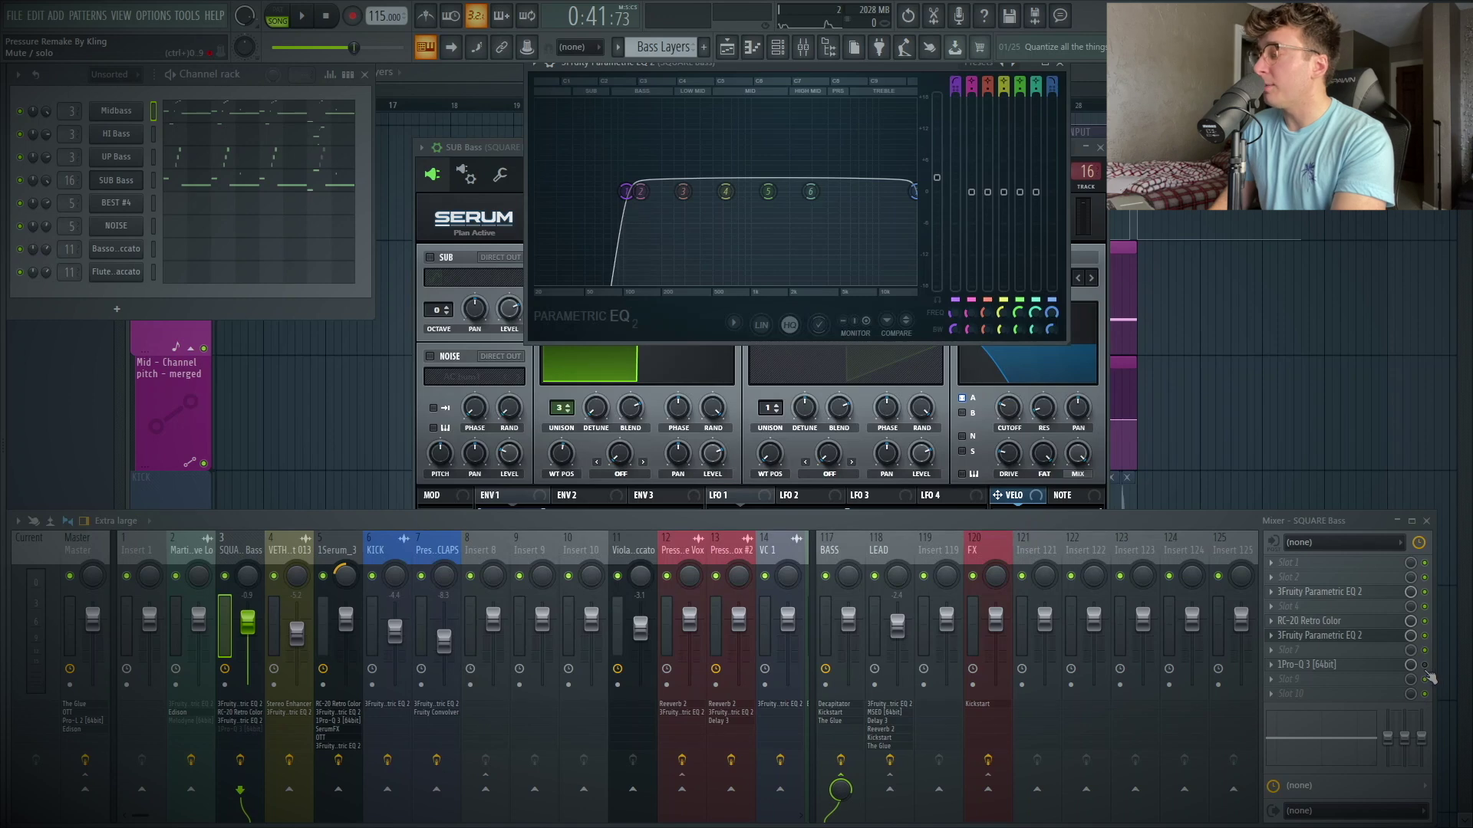
{"action": "left_click", "coordinate": [1394, 666]}
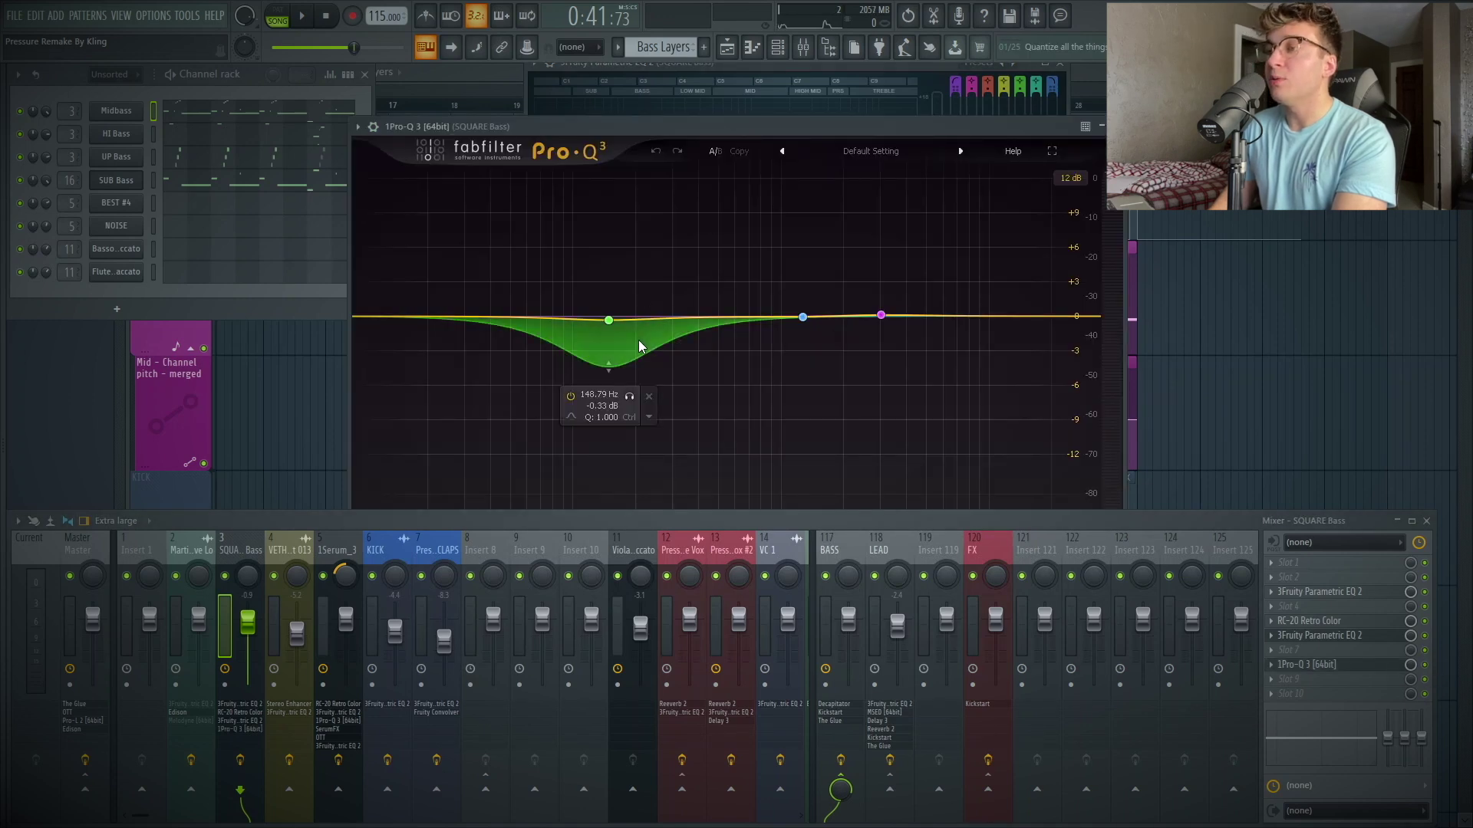
{"action": "left_click_drag", "start_coordinate": [604, 125], "coordinate": [659, 99]}
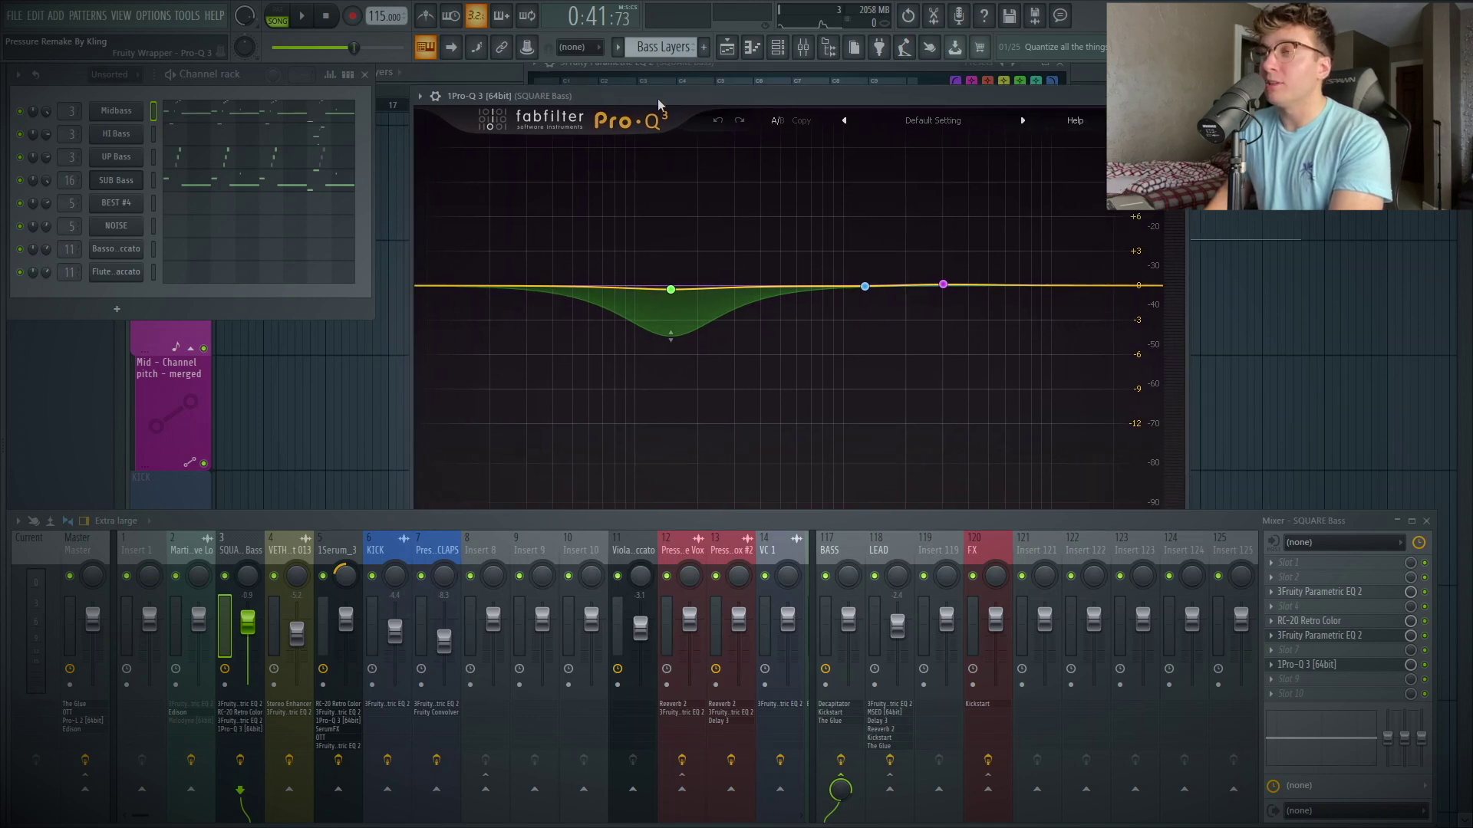
{"action": "key", "text": "space"}
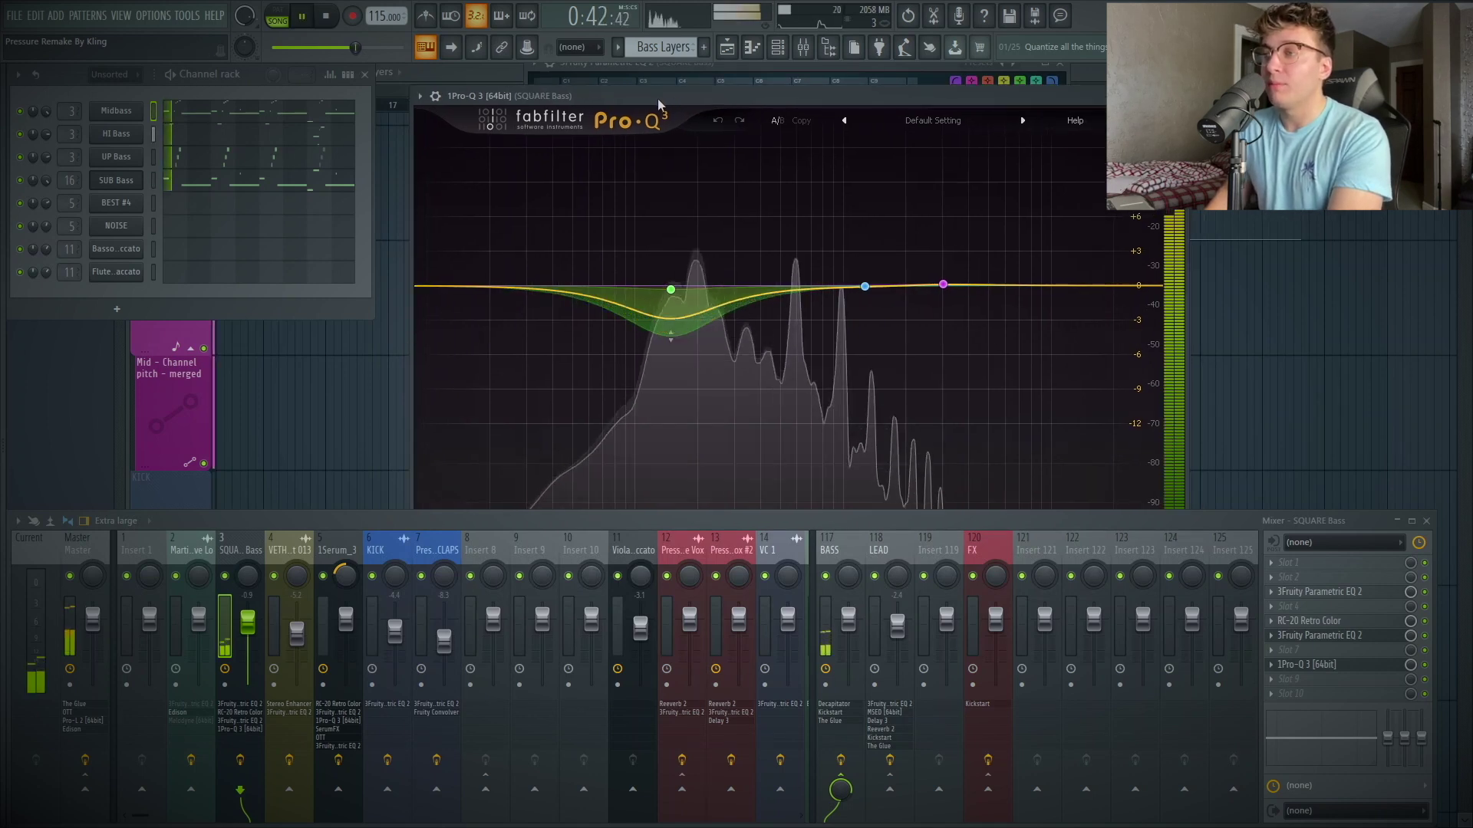
{"action": "key", "text": "space"}
Step: On mixer track 117 BASS, compare the drop with Decapitator bypassed and re-enabled
{"action": "left_click", "coordinate": [1179, 95]}
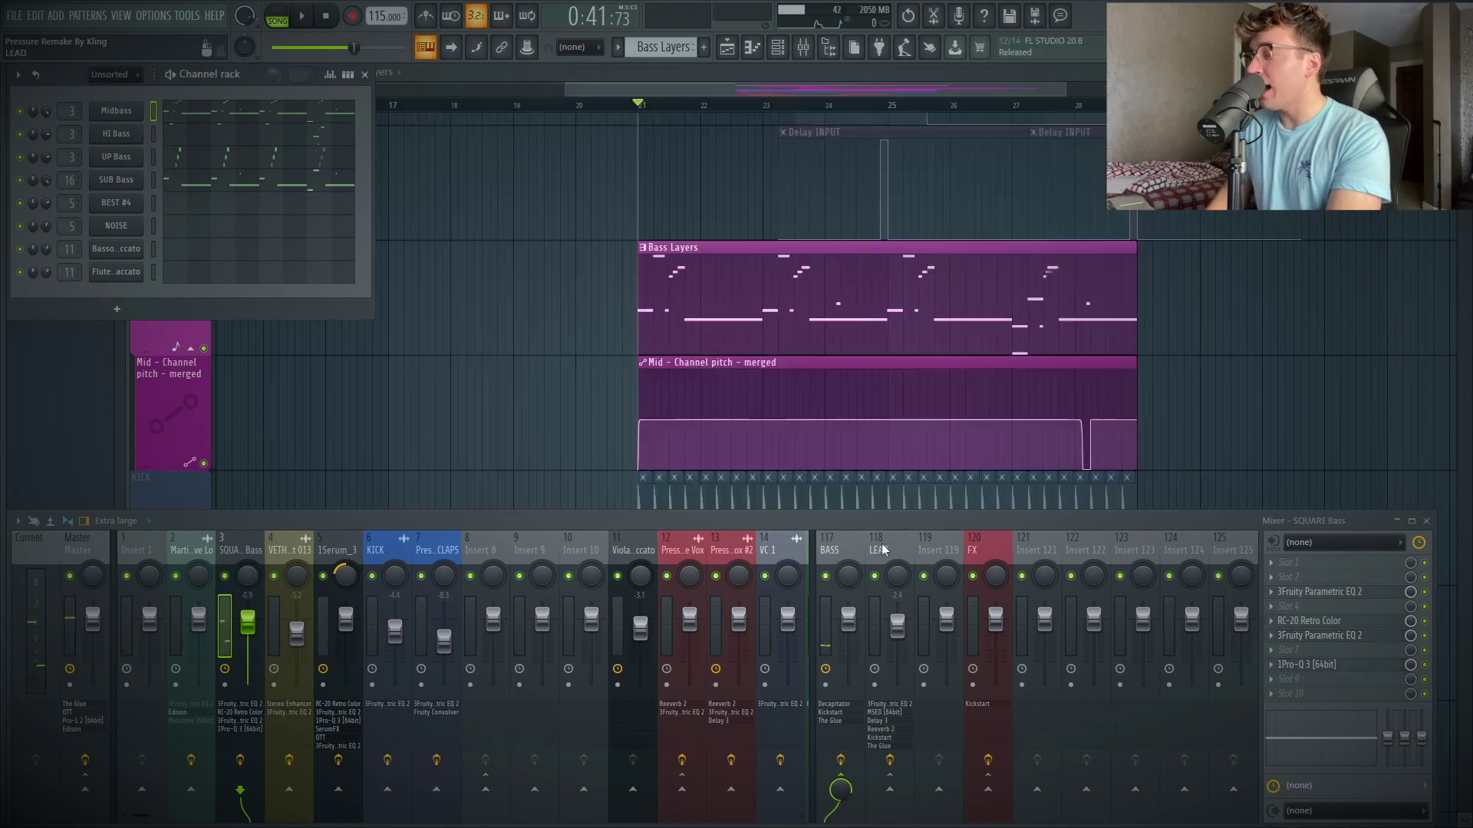
{"action": "left_click", "coordinate": [839, 550]}
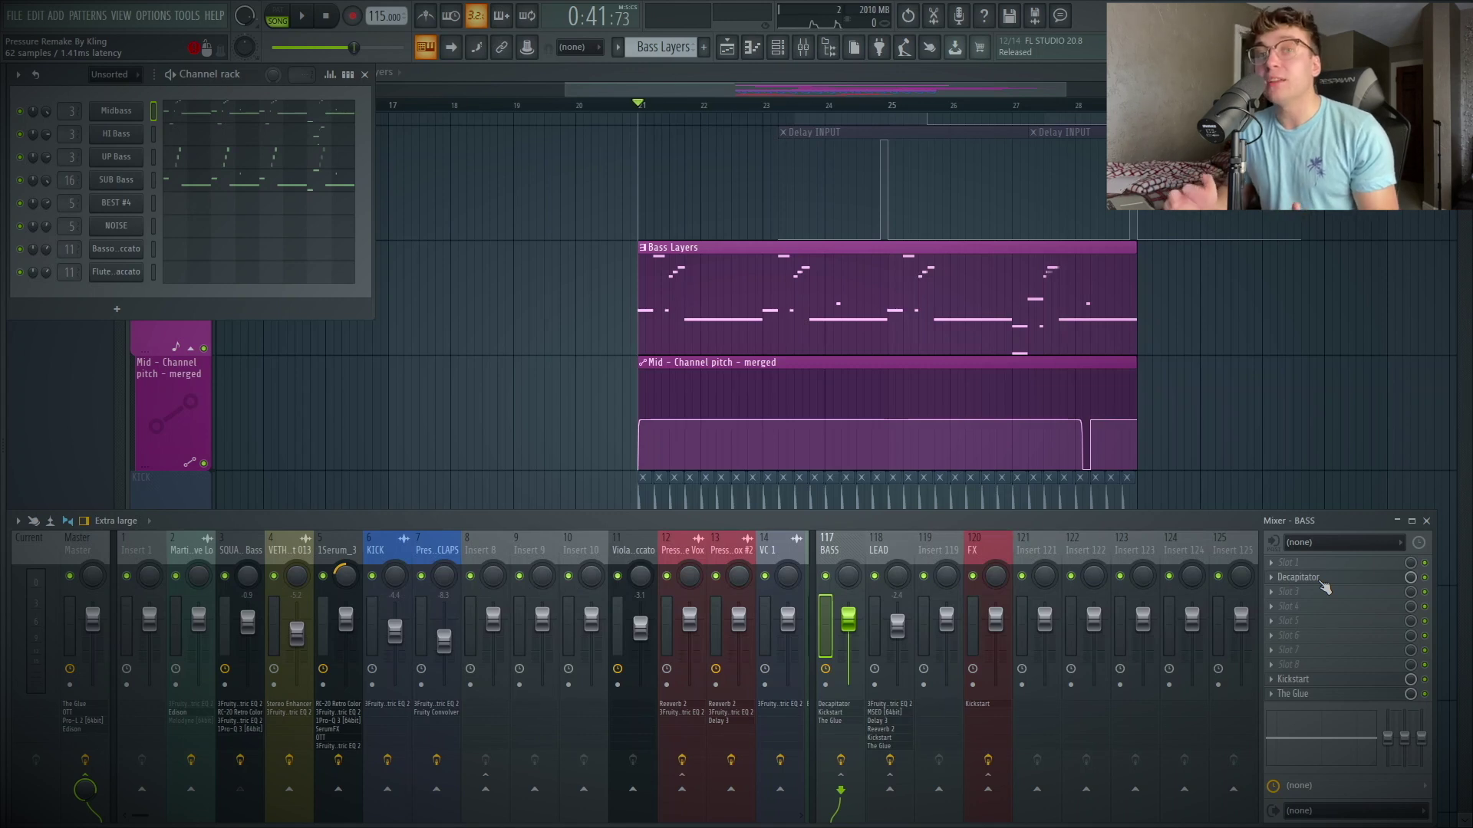
{"action": "left_click", "coordinate": [1424, 577]}
{"action": "key", "text": "space"}
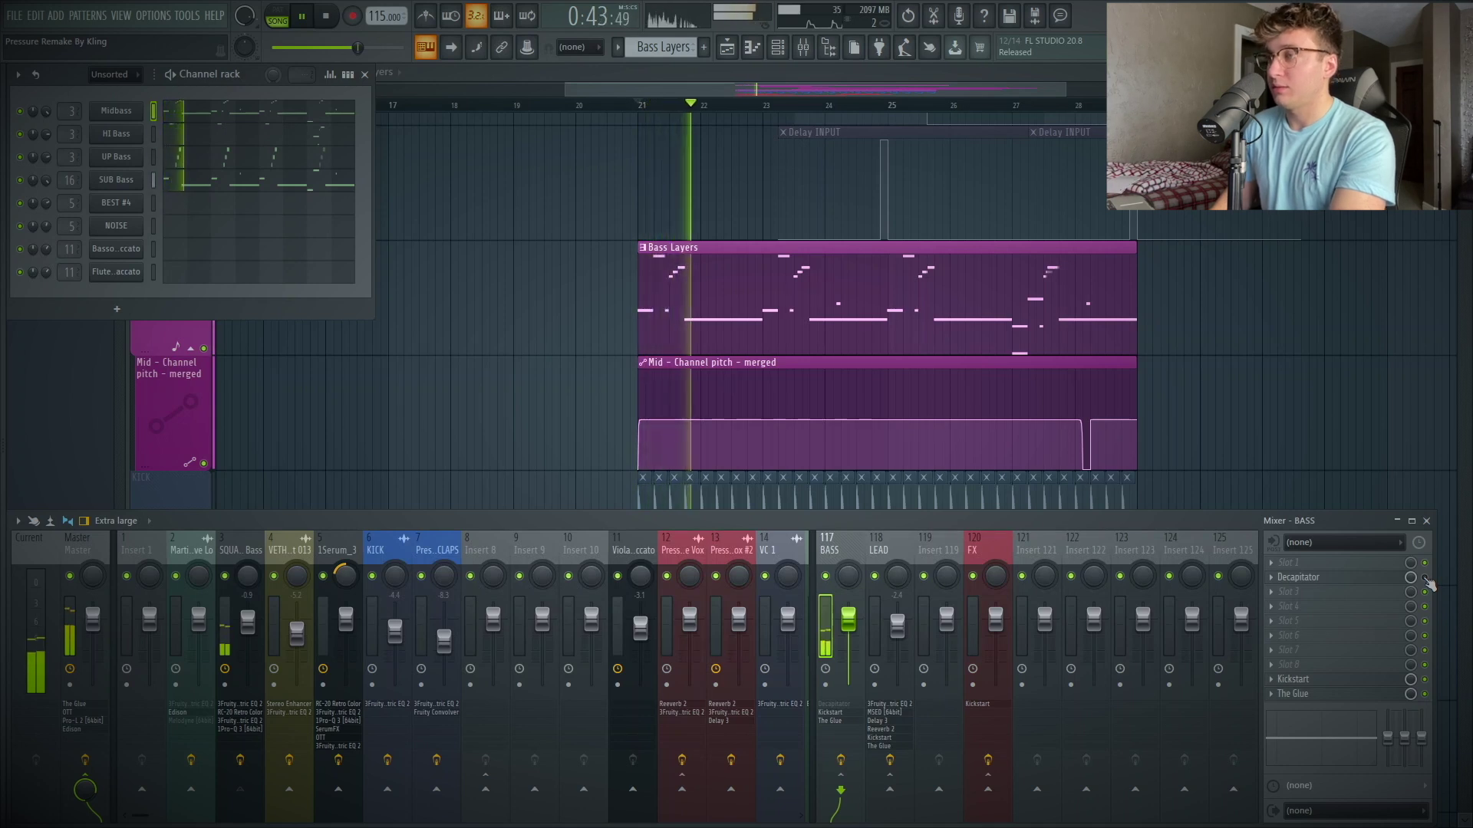
{"action": "key", "text": "space"}
{"action": "left_click", "coordinate": [1425, 578]}
{"action": "key", "text": "space"}
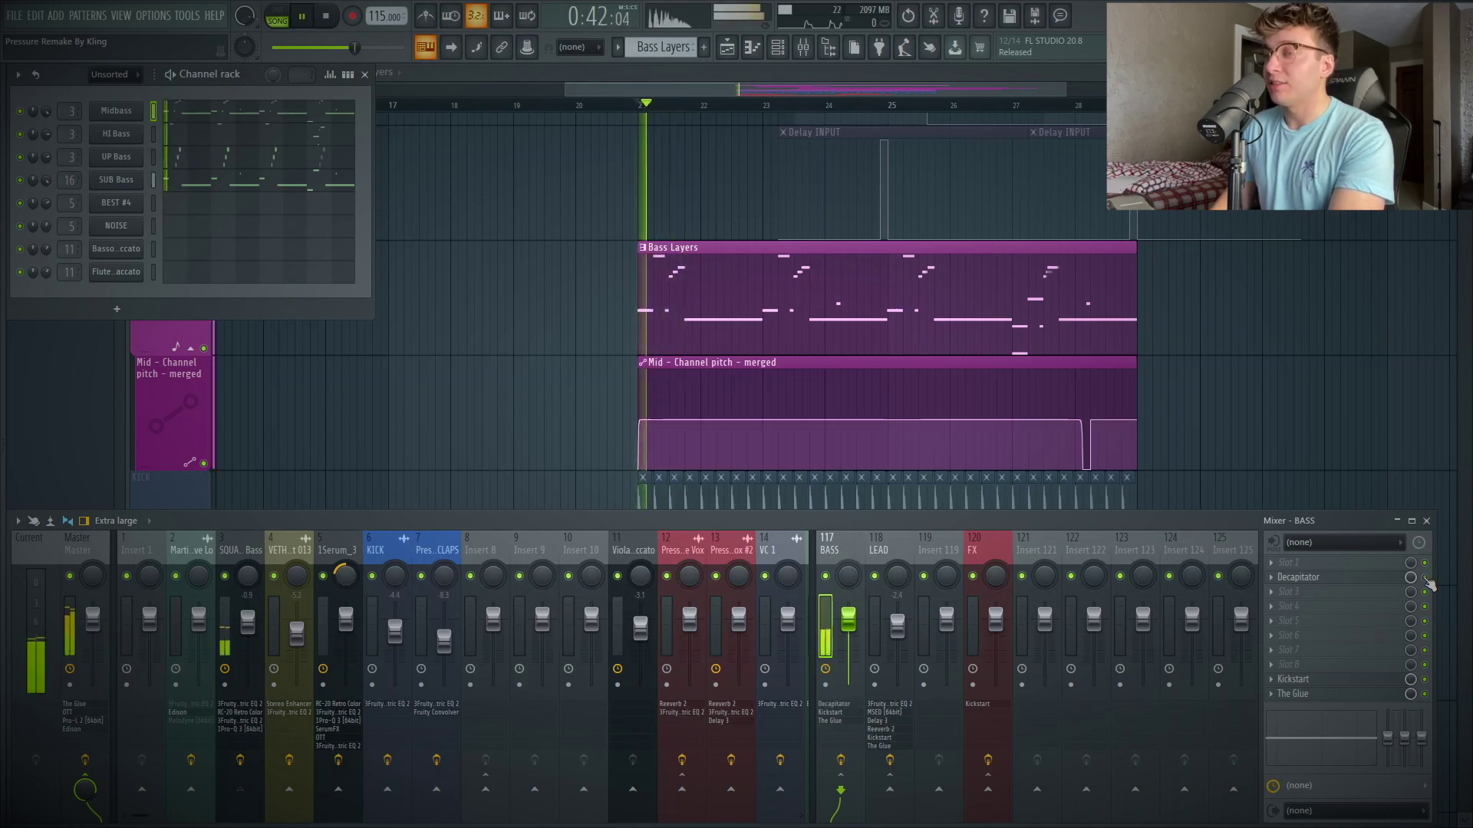
{"action": "key", "text": "space"}
{"action": "left_click", "coordinate": [1368, 579]}
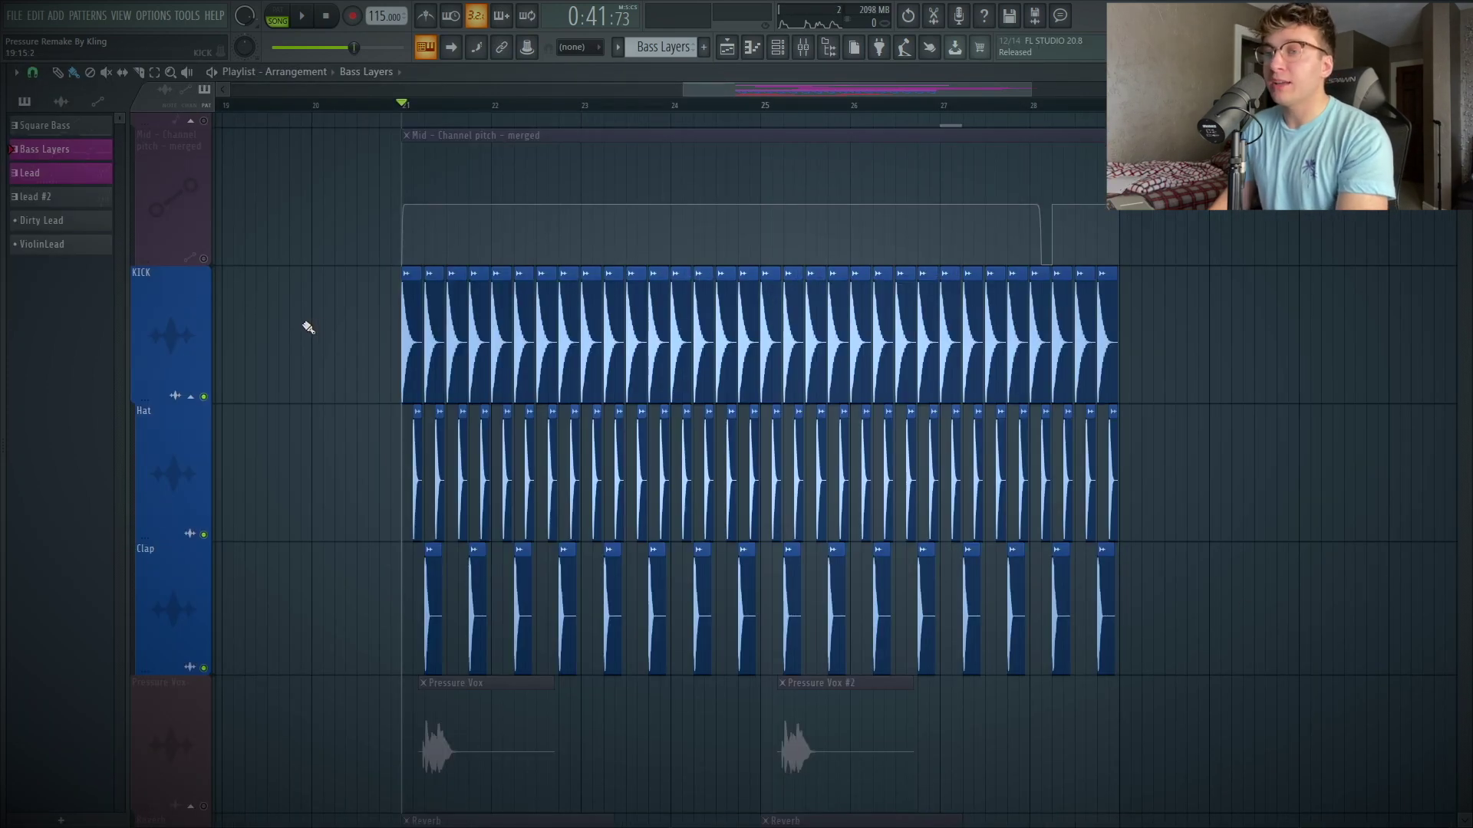
Step: Play the drum section from bar 21 twice to listen
{"action": "key", "text": "space"}
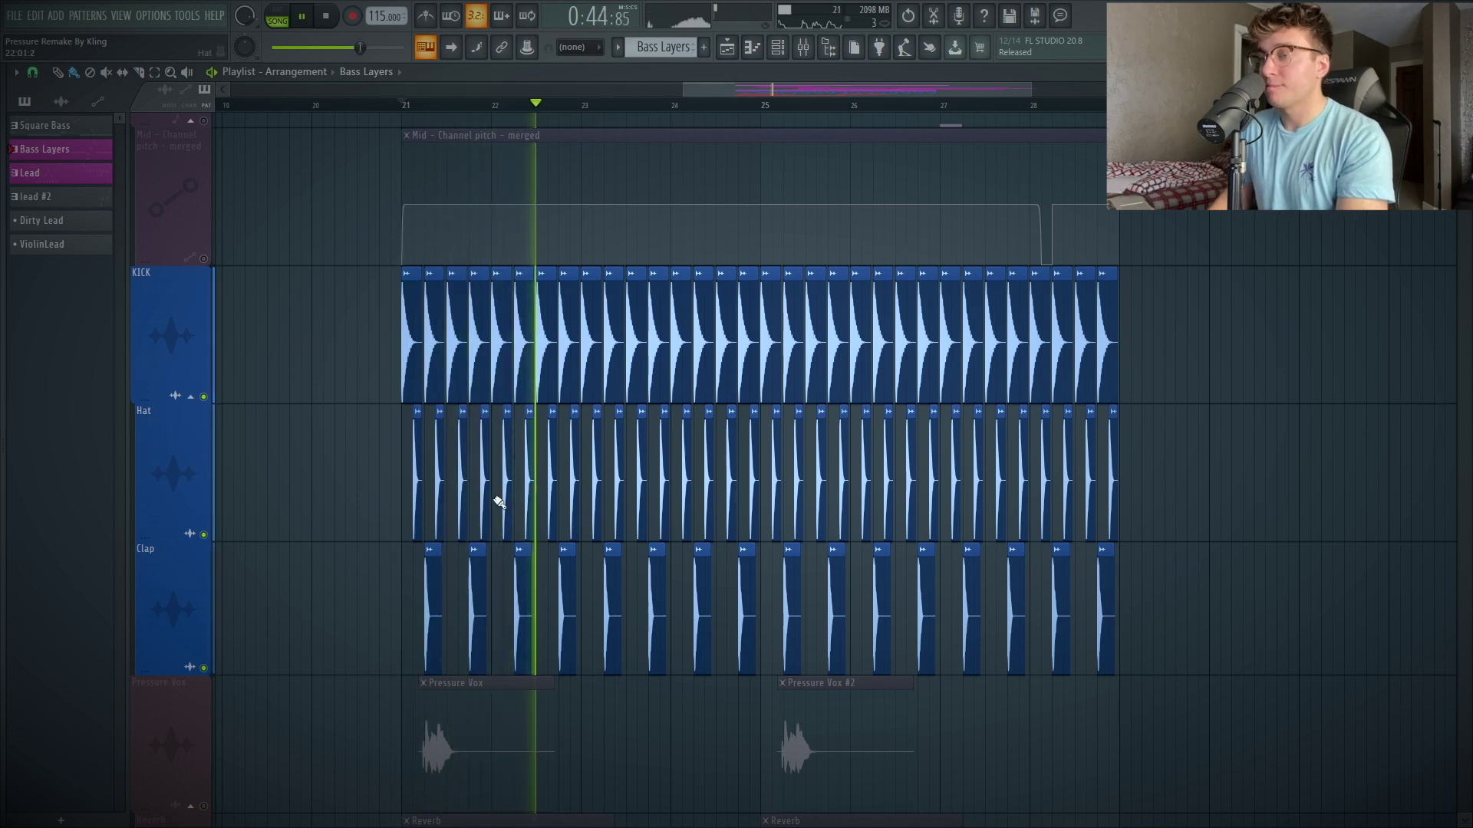
{"action": "key", "text": "space"}
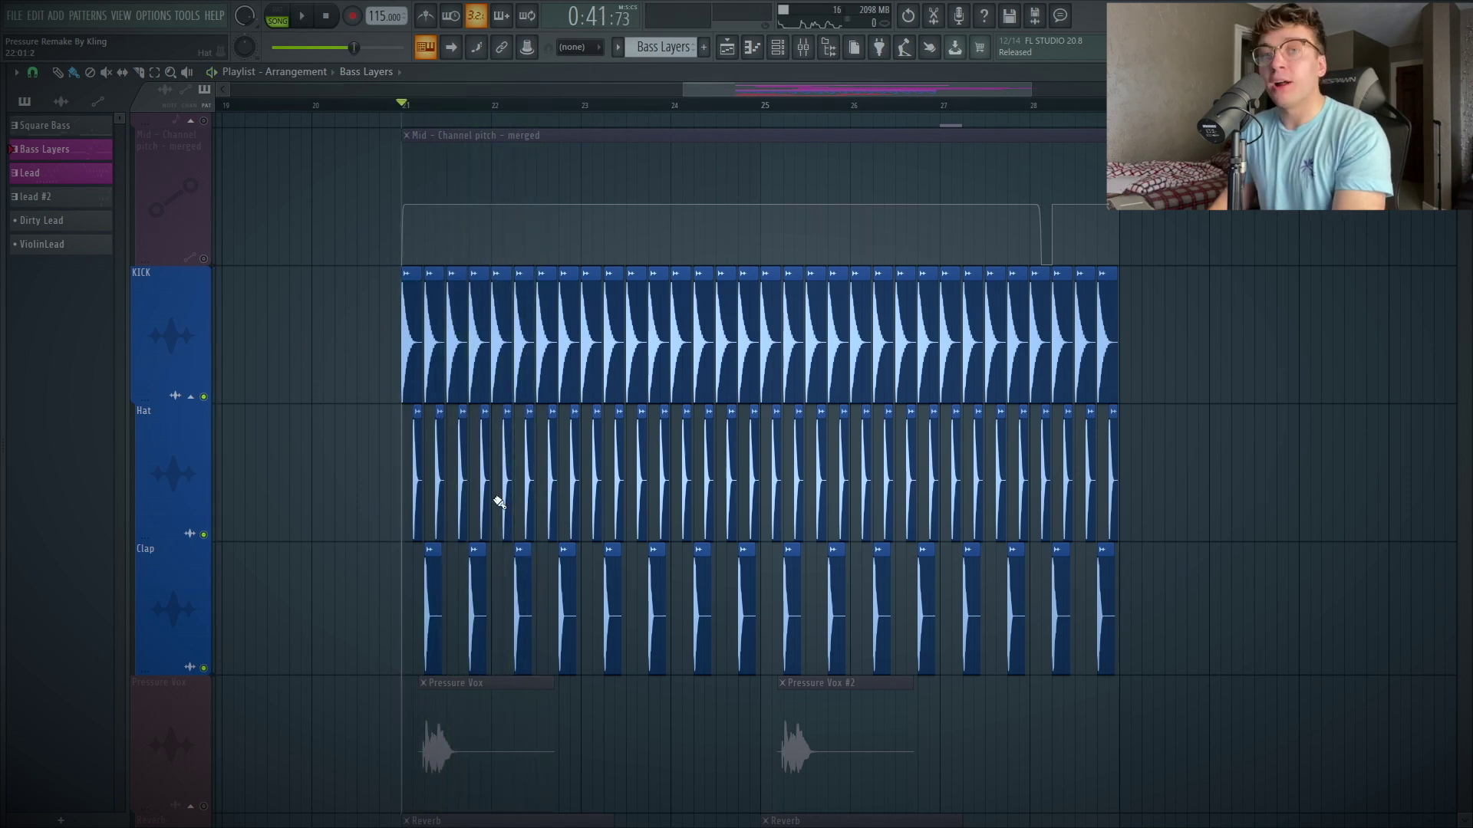
{"action": "scroll", "coordinate": [499, 503], "scroll_direction": "down", "scroll_amount": 3}
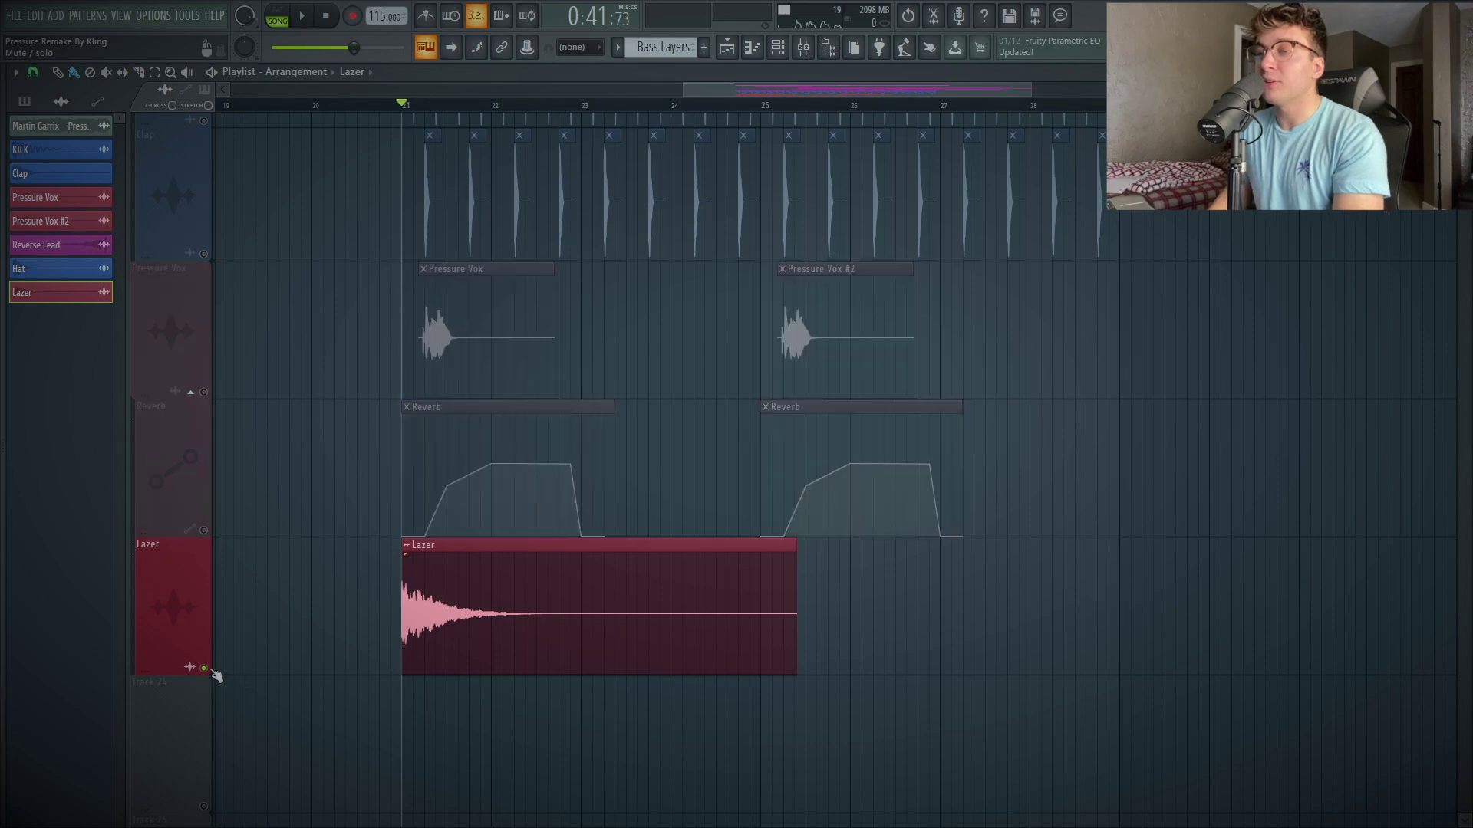
{"action": "key", "text": "space"}
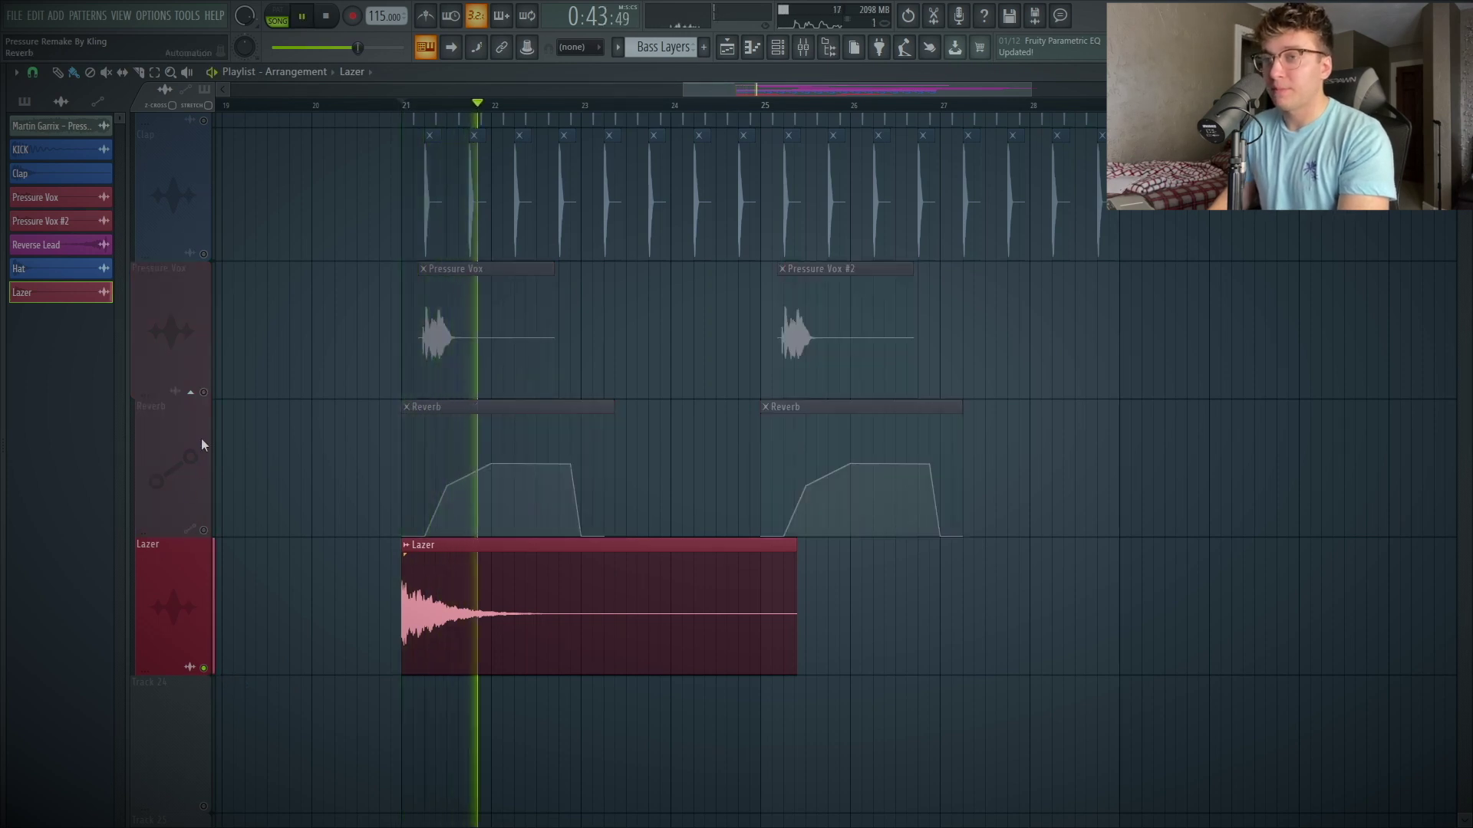
Step: Unmute Pressure Vox and Reverb, mute Lazer, play from bar 25, and select Pressure Vox #2
{"action": "left_click_drag", "start_coordinate": [203, 392], "coordinate": [205, 537]}
{"action": "key", "text": "space"}
{"action": "left_click", "coordinate": [204, 667]}
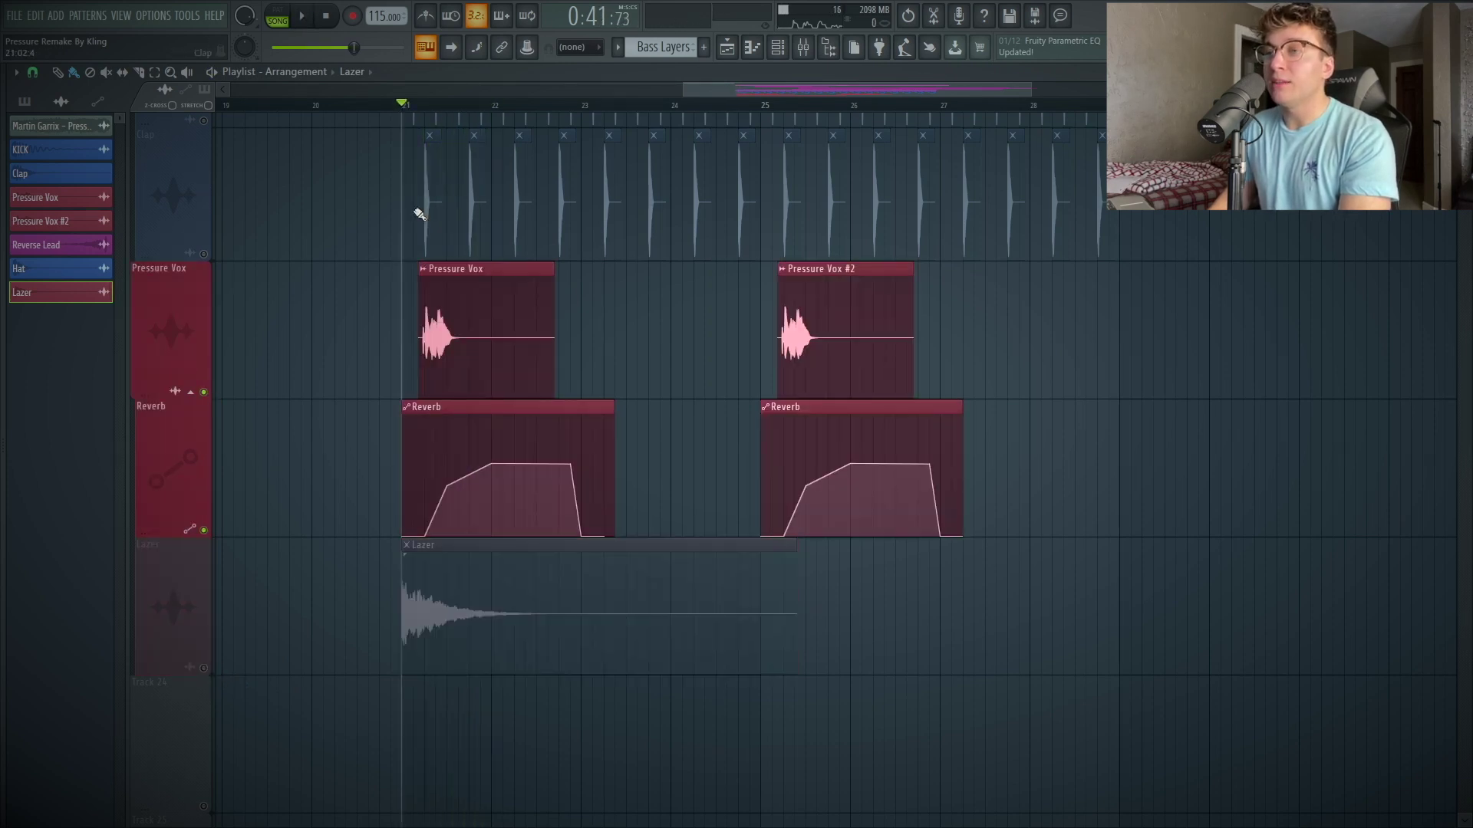
{"action": "key", "text": "space"}
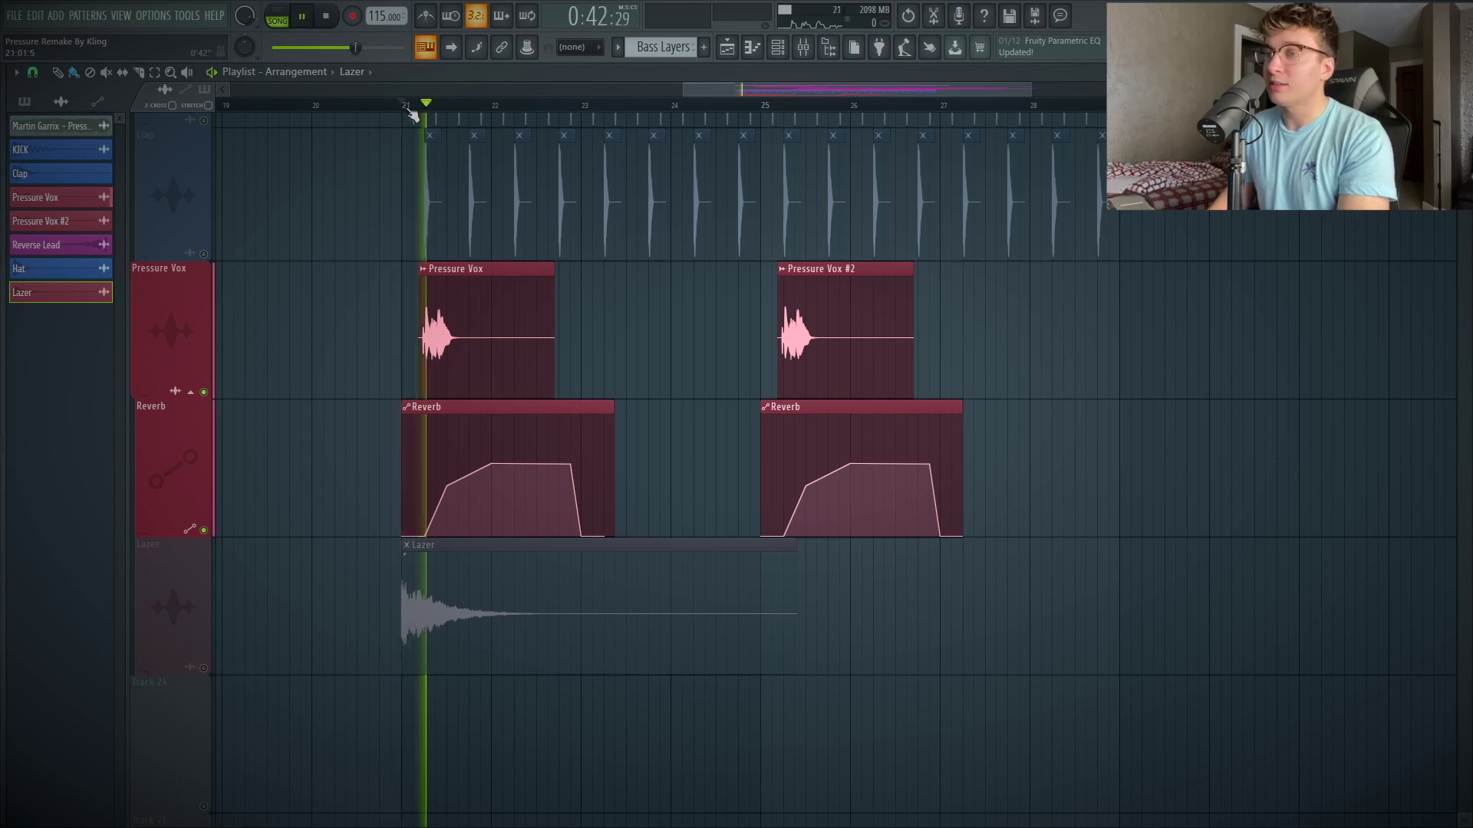
{"action": "key", "text": "space"}
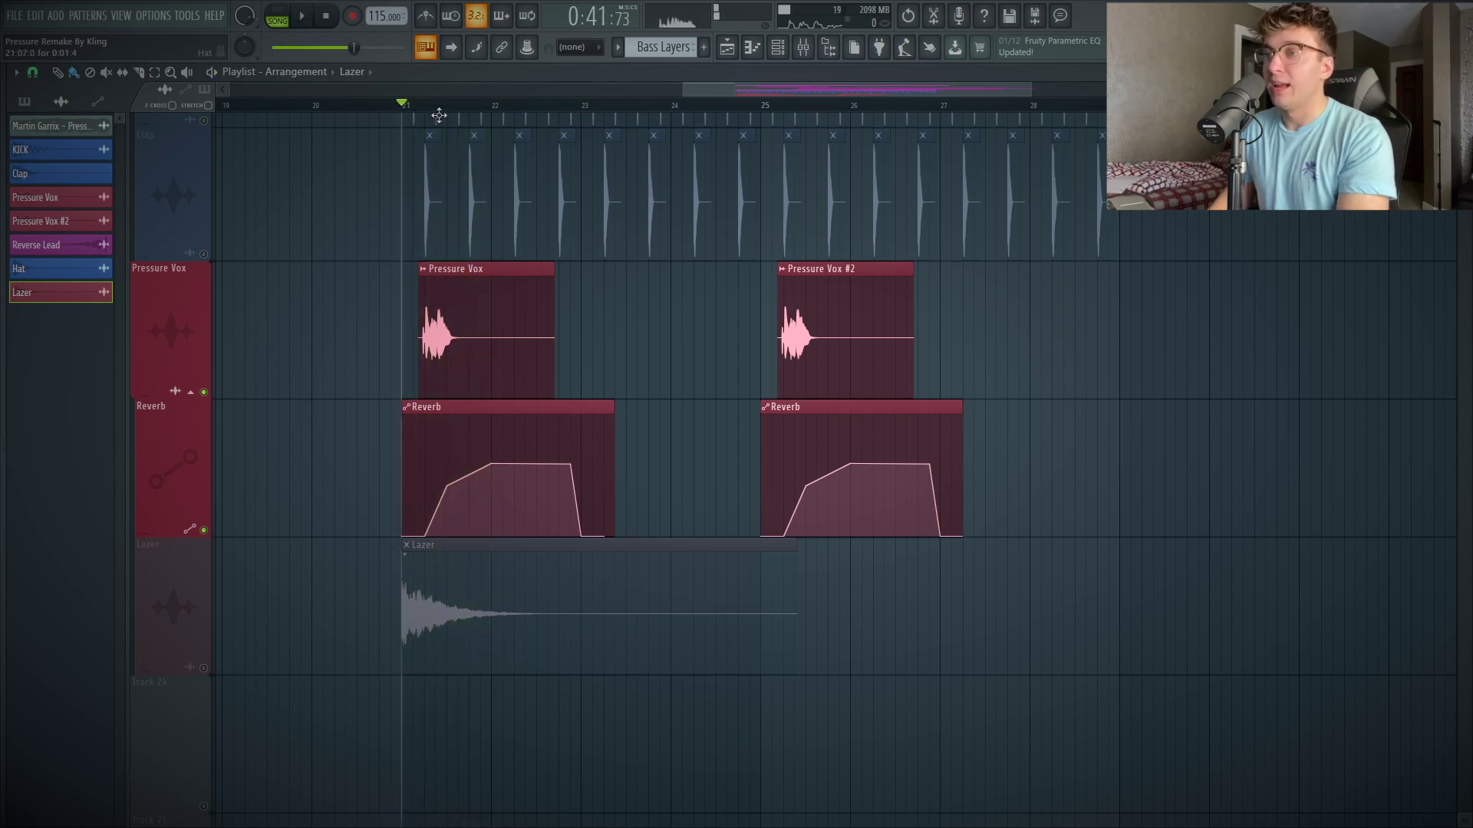
{"action": "left_click", "coordinate": [765, 106]}
{"action": "key", "text": "space"}
{"action": "key", "text": "space"}
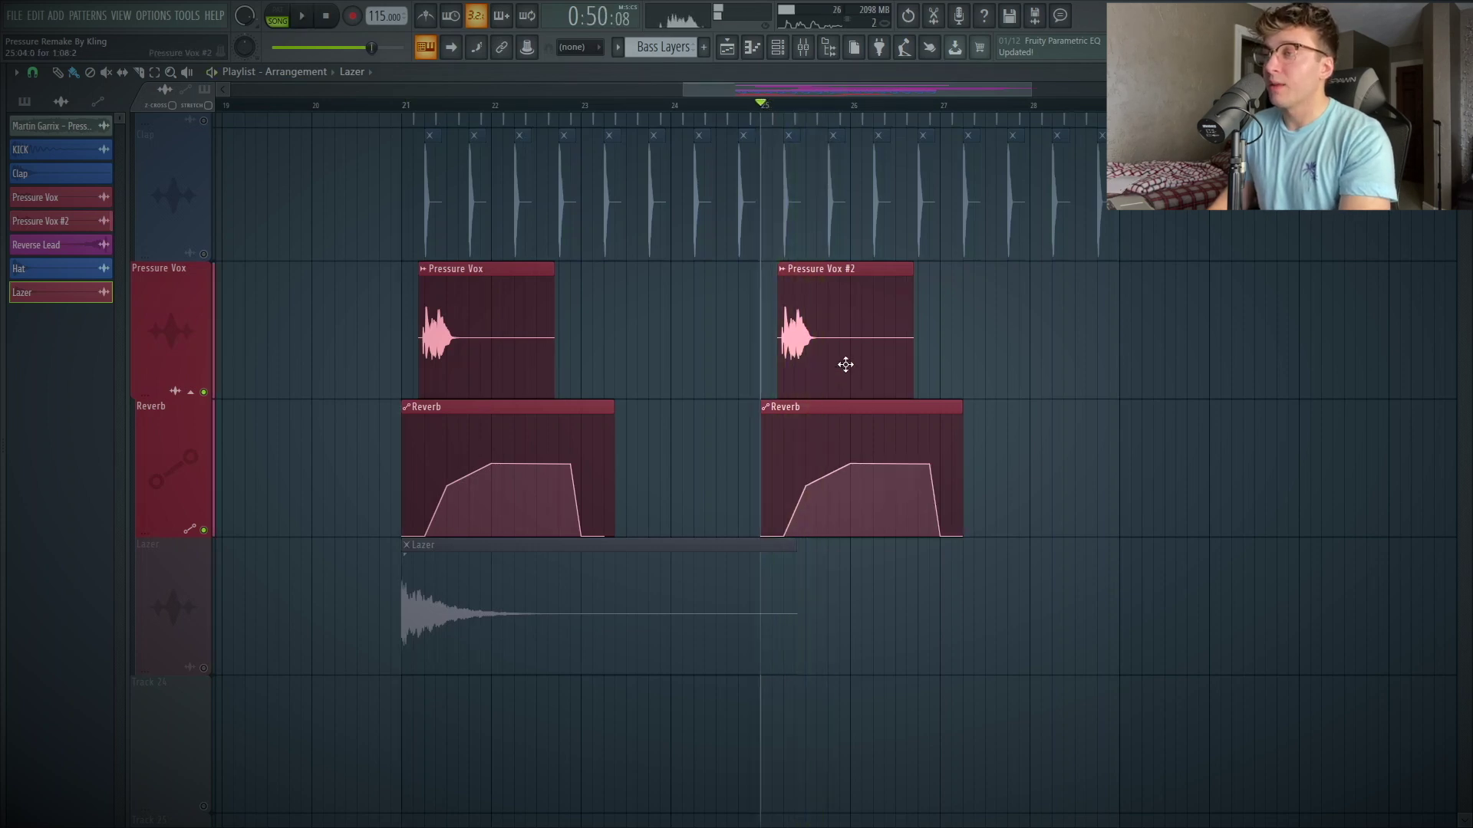
{"action": "left_click", "coordinate": [832, 368]}
Step: Open Pressure Vox #2 and review insert 13's Reeverb 2, Parametric EQ 2 presets and Delay 3
{"action": "double_click", "coordinate": [832, 369]}
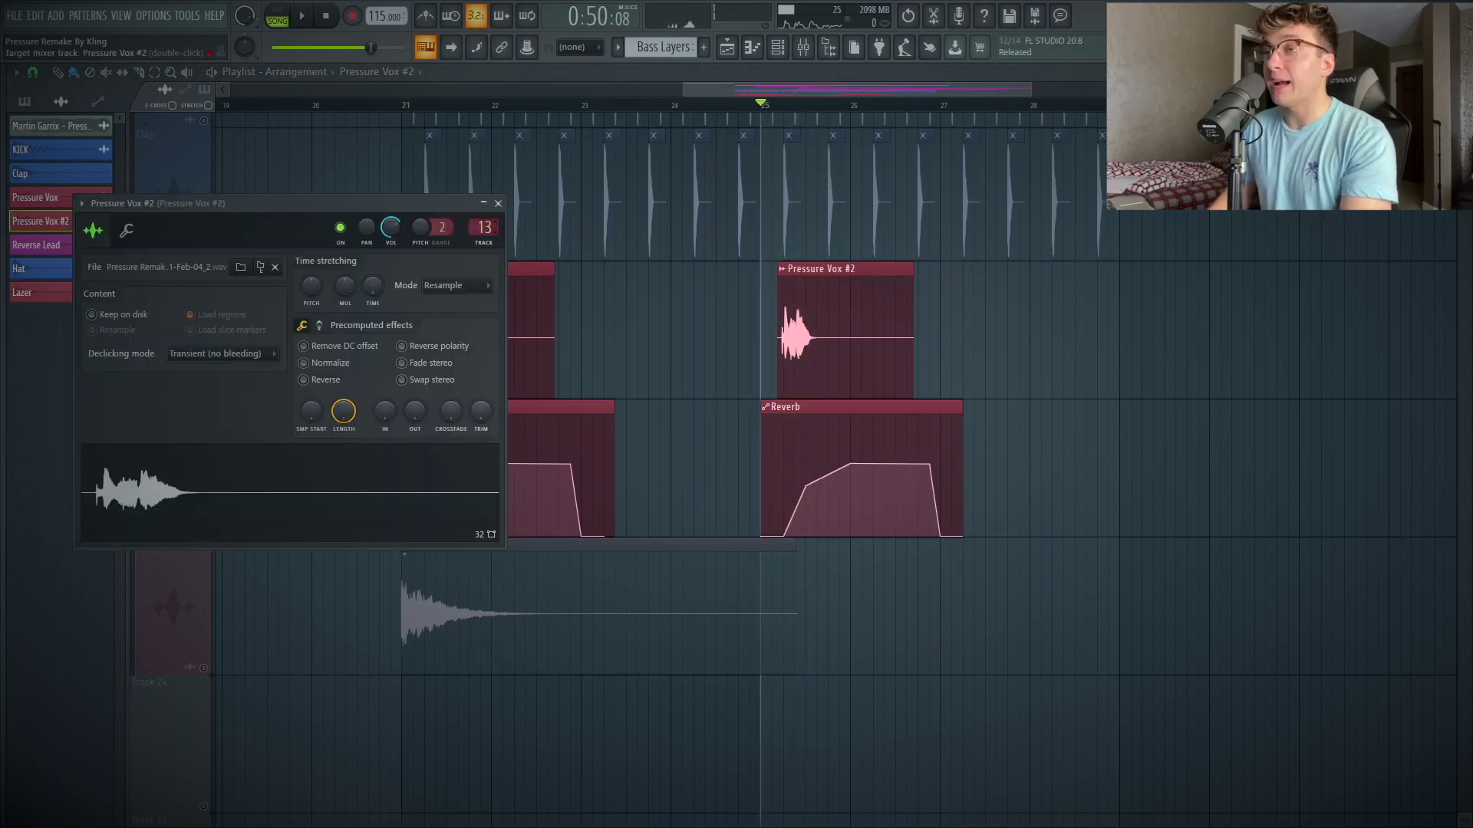
{"action": "key", "text": "F9"}
{"action": "left_click", "coordinate": [1335, 579]}
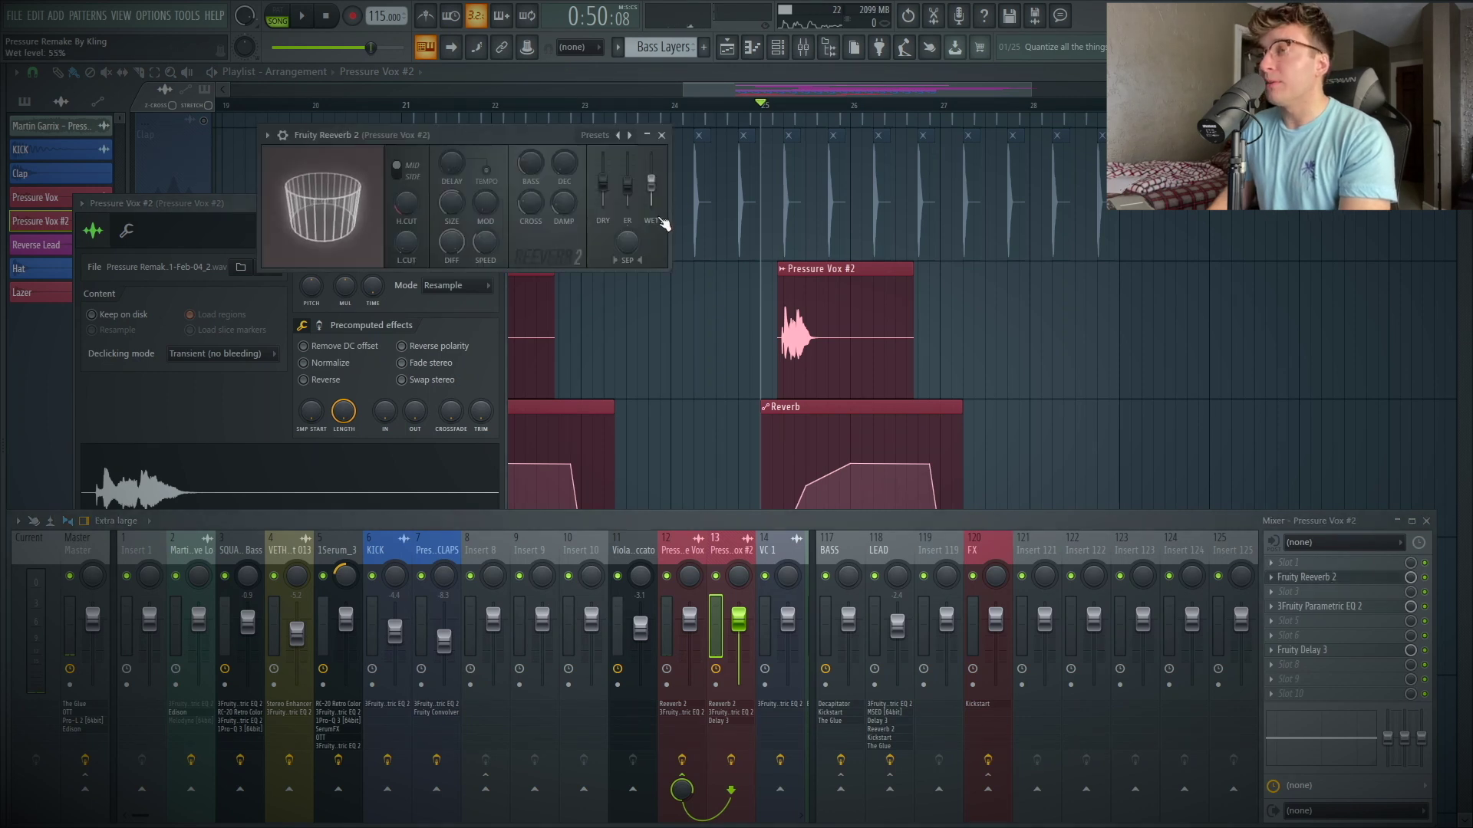
{"action": "left_click", "coordinate": [1327, 606]}
{"action": "left_click", "coordinate": [724, 102]}
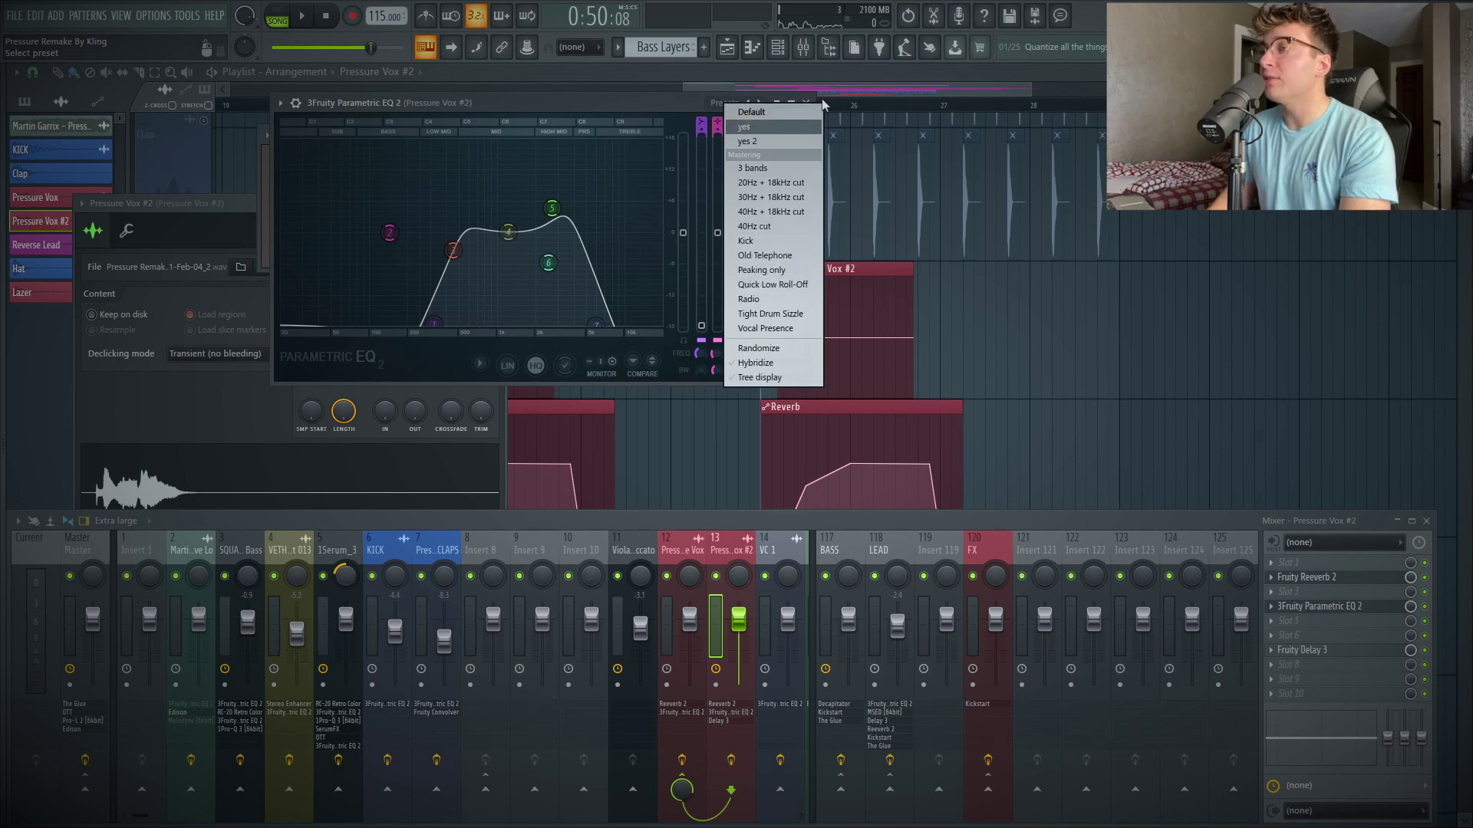
{"action": "left_click", "coordinate": [805, 102]}
{"action": "left_click", "coordinate": [806, 102]}
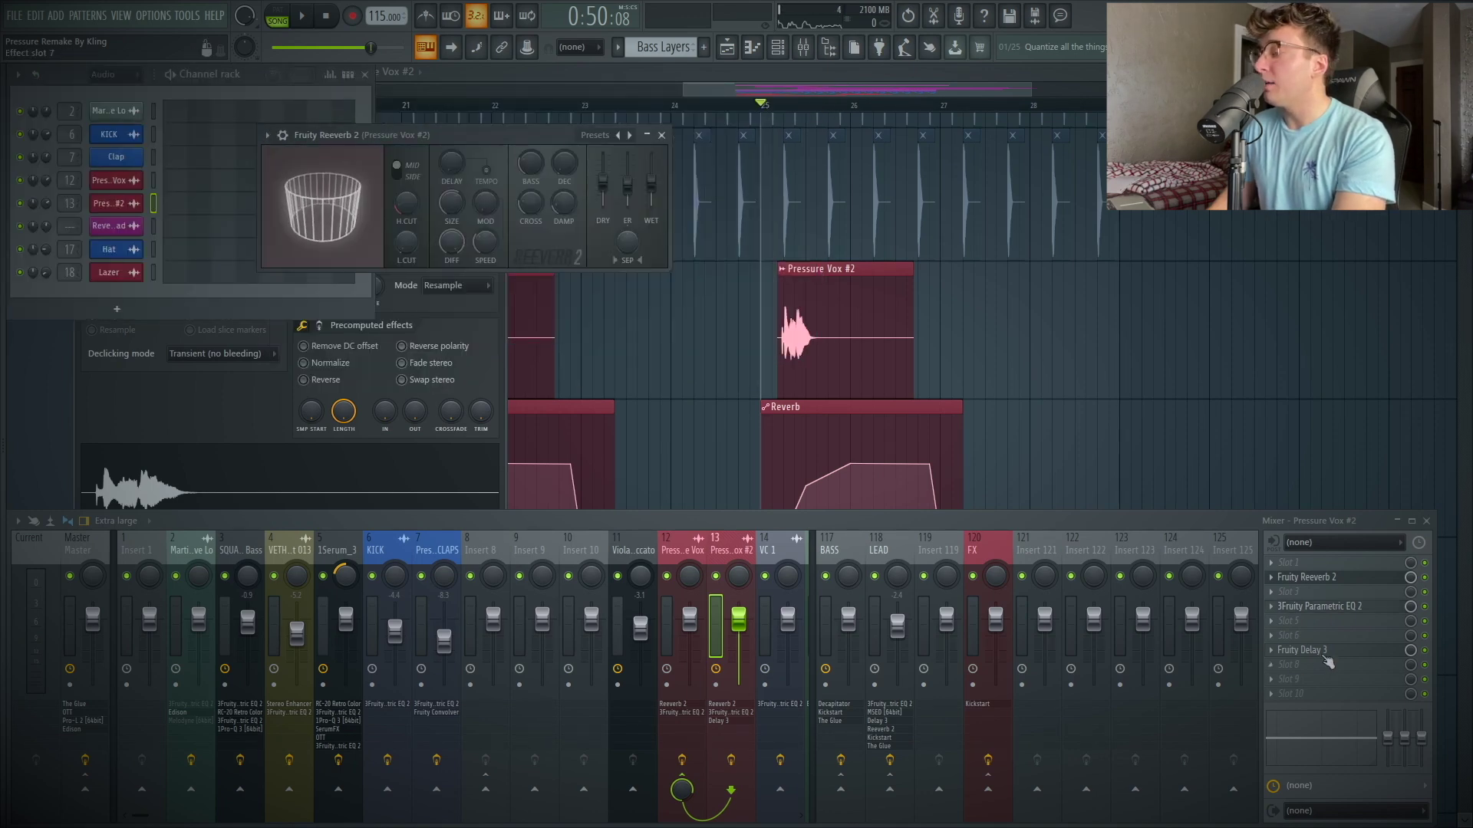
{"action": "left_click", "coordinate": [1302, 649]}
{"action": "left_click", "coordinate": [1012, 347]}
{"action": "left_click", "coordinate": [1426, 522]}
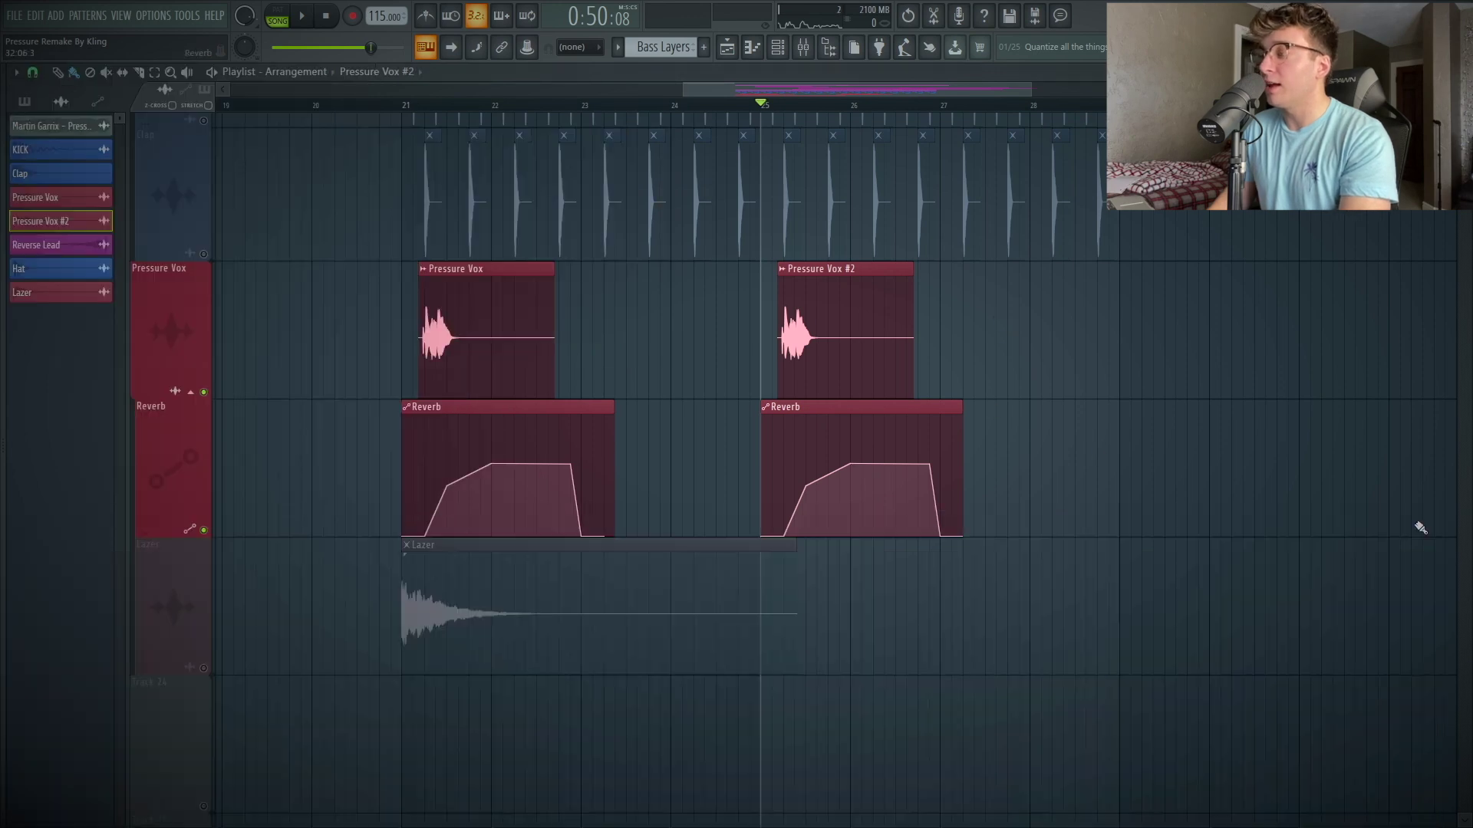
Step: Play the arrangement from bar 21 while scrolling through the playlist tracks
{"action": "key", "text": "space"}
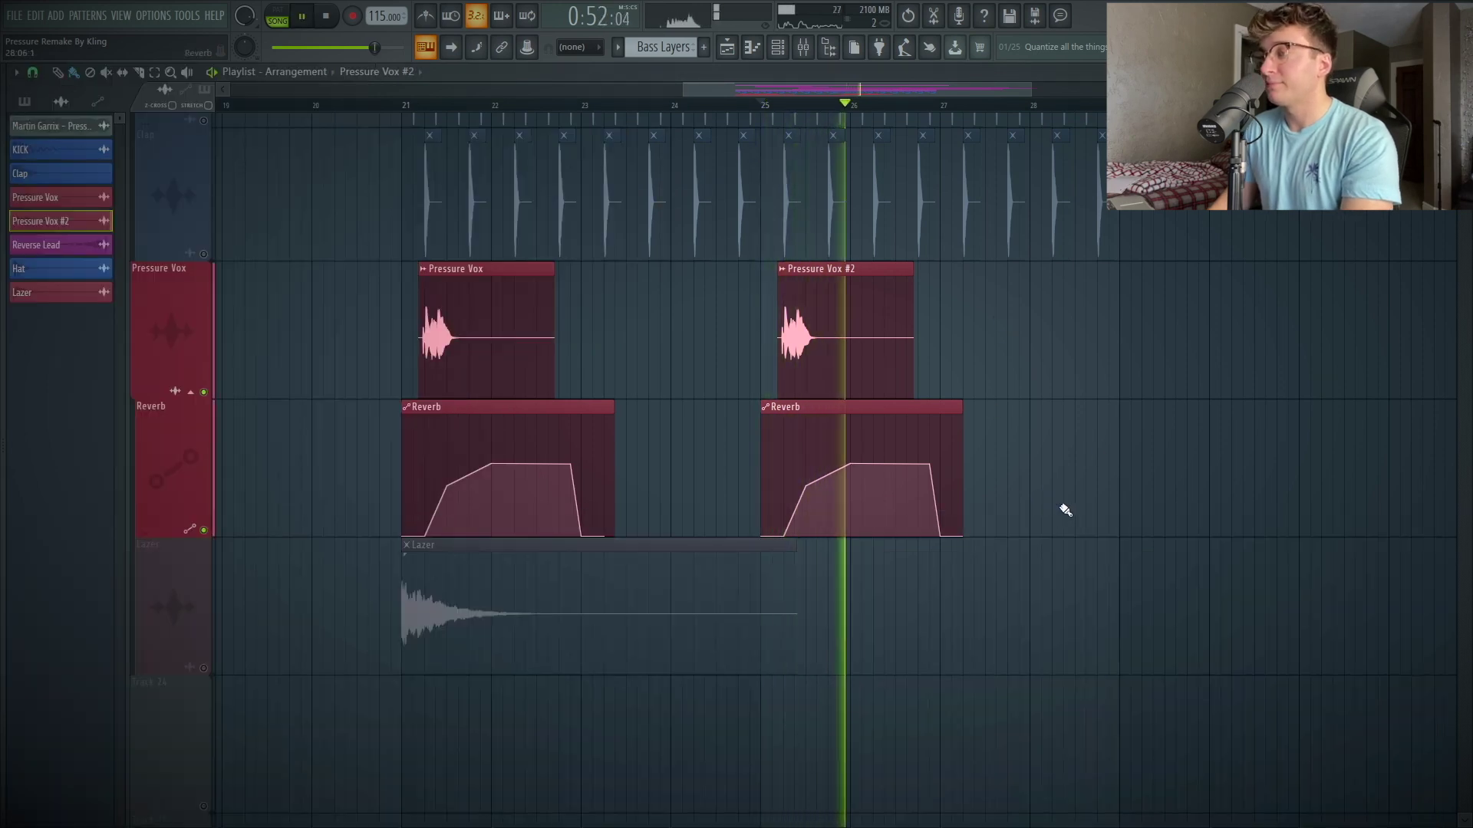
{"action": "scroll", "coordinate": [342, 312], "scroll_direction": "up", "scroll_amount": 2}
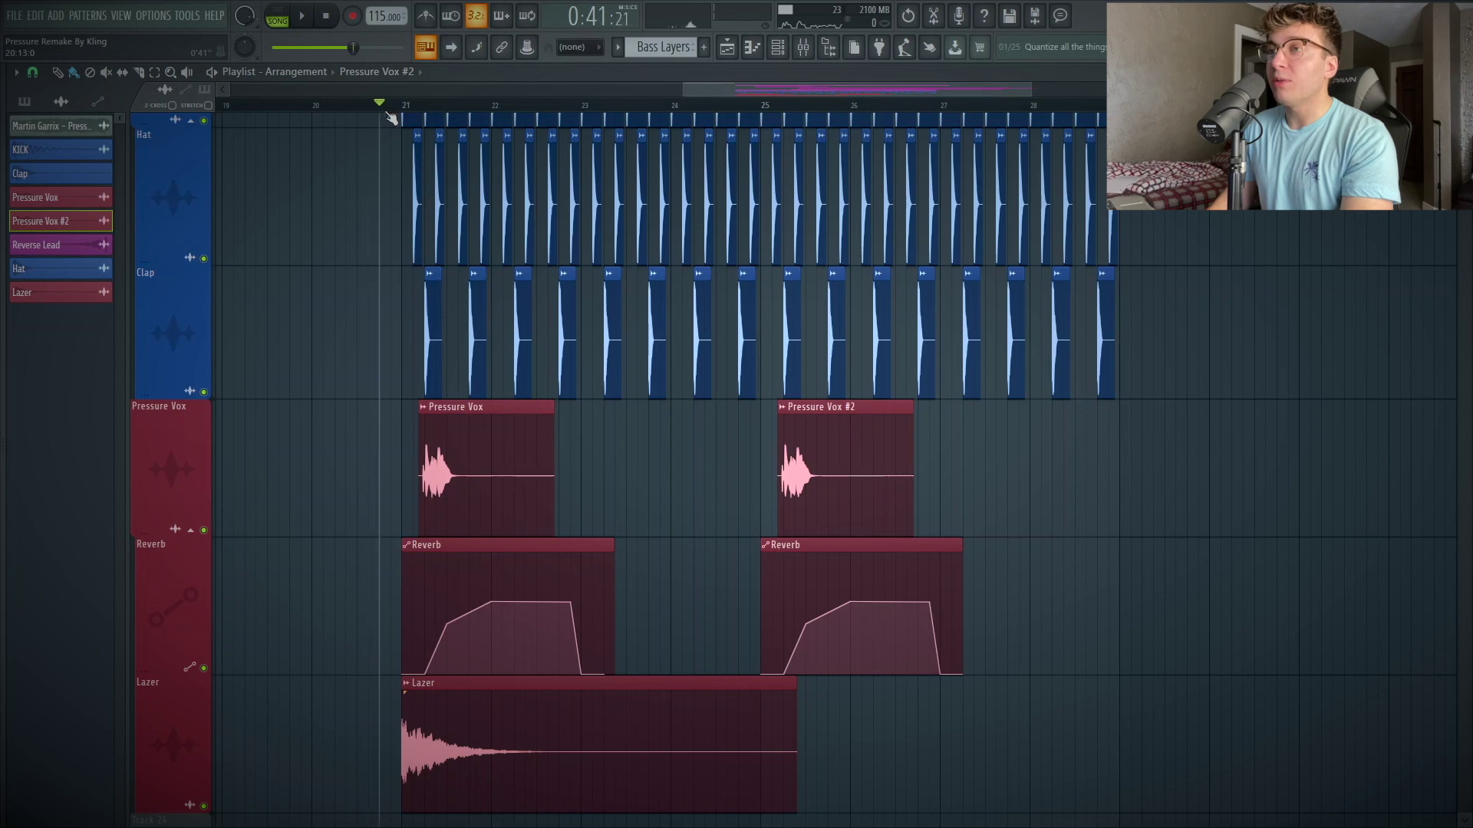
{"action": "key", "text": "space"}
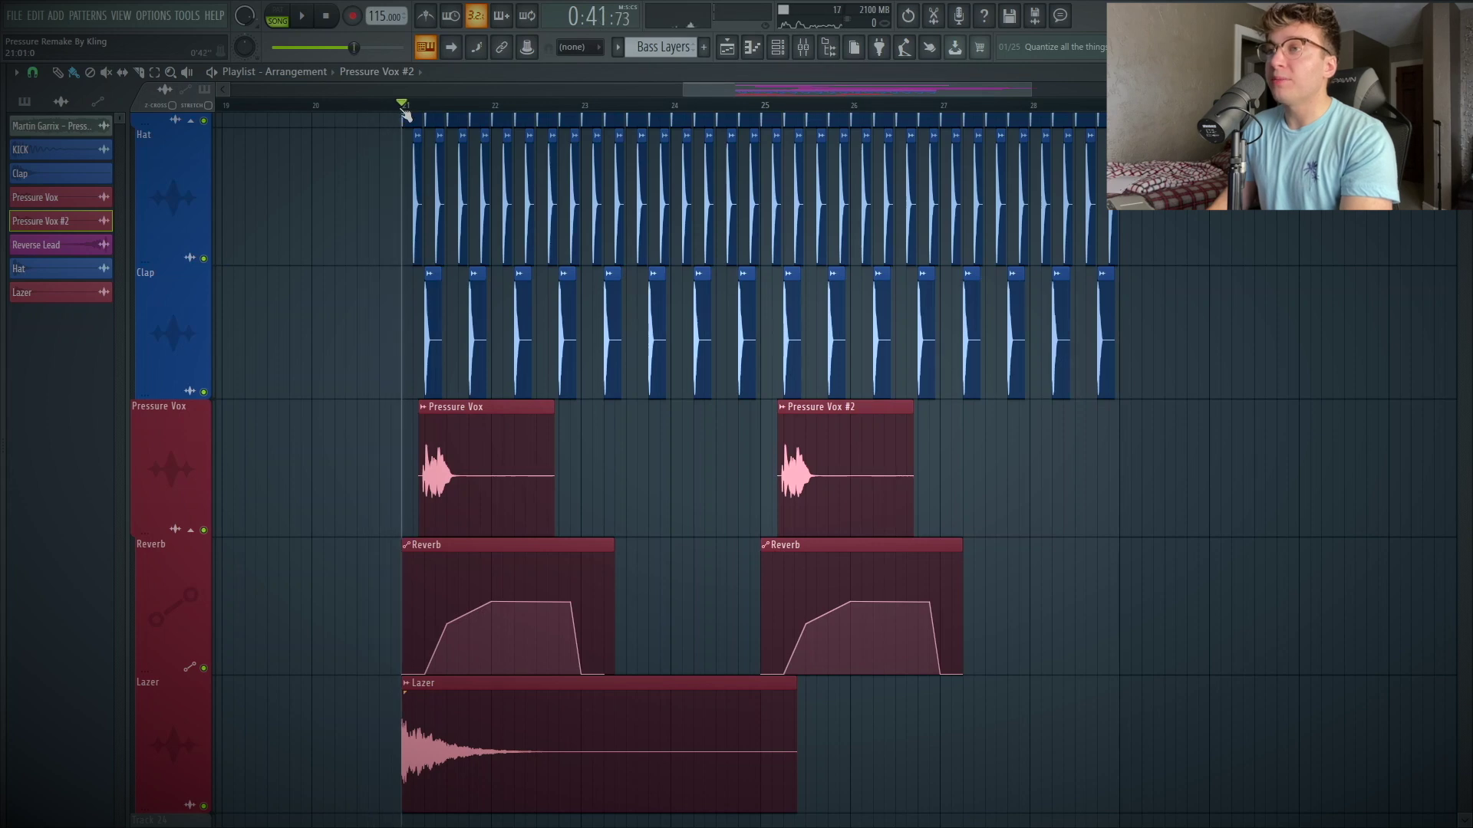
{"action": "scroll", "coordinate": [661, 470], "scroll_direction": "up", "scroll_amount": 4}
{"action": "scroll", "coordinate": [992, 346], "scroll_direction": "down", "scroll_amount": 1}
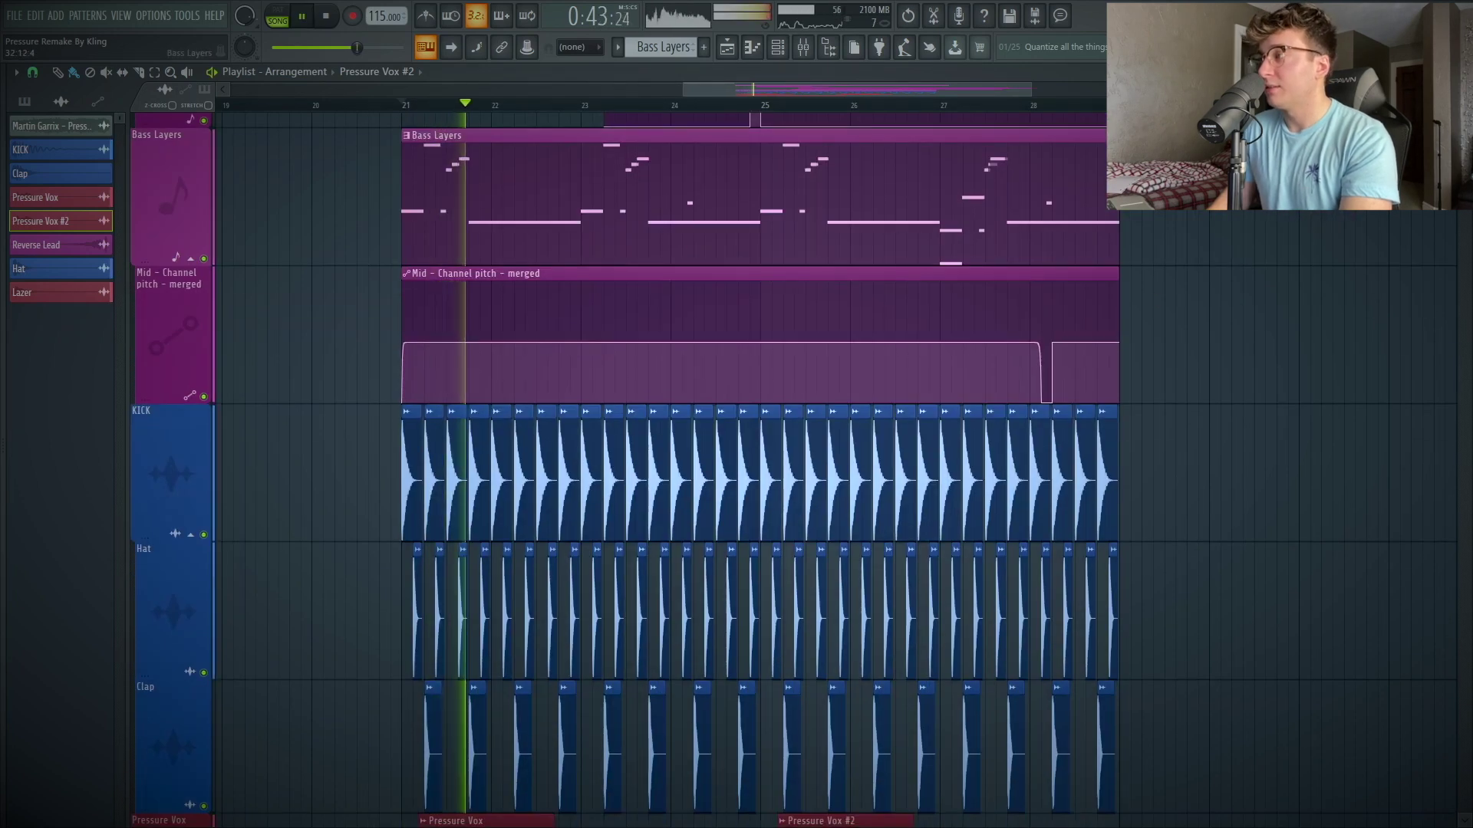
{"action": "scroll", "coordinate": [993, 347], "scroll_direction": "down", "scroll_amount": 2}
{"action": "scroll", "coordinate": [729, 427], "scroll_direction": "down", "scroll_amount": 6}
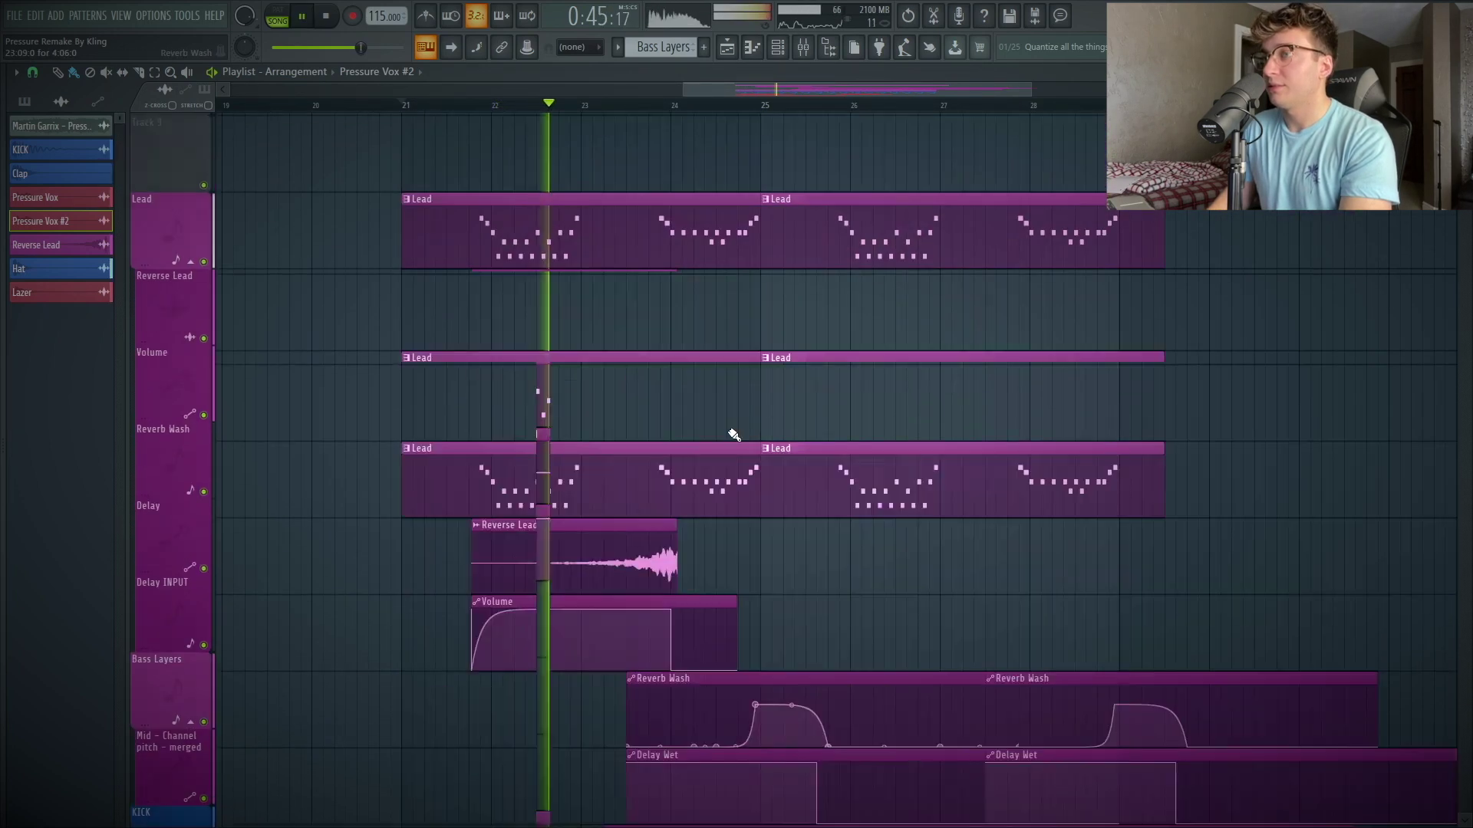
{"action": "key", "text": "space"}
{"action": "left_click_drag", "start_coordinate": [330, 649], "coordinate": [997, 272]}
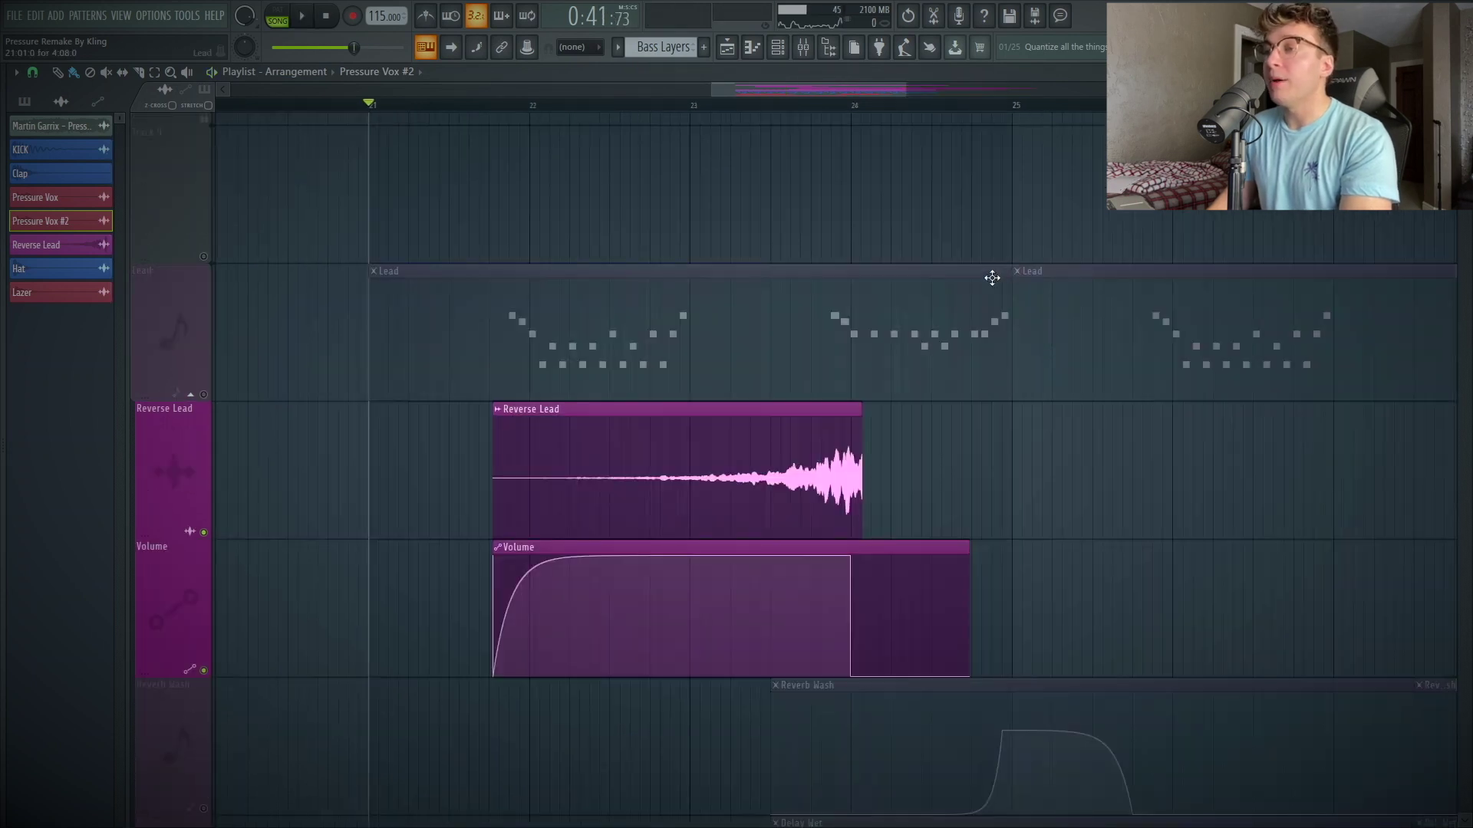
{"action": "left_click", "coordinate": [775, 109]}
{"action": "left_click", "coordinate": [790, 108]}
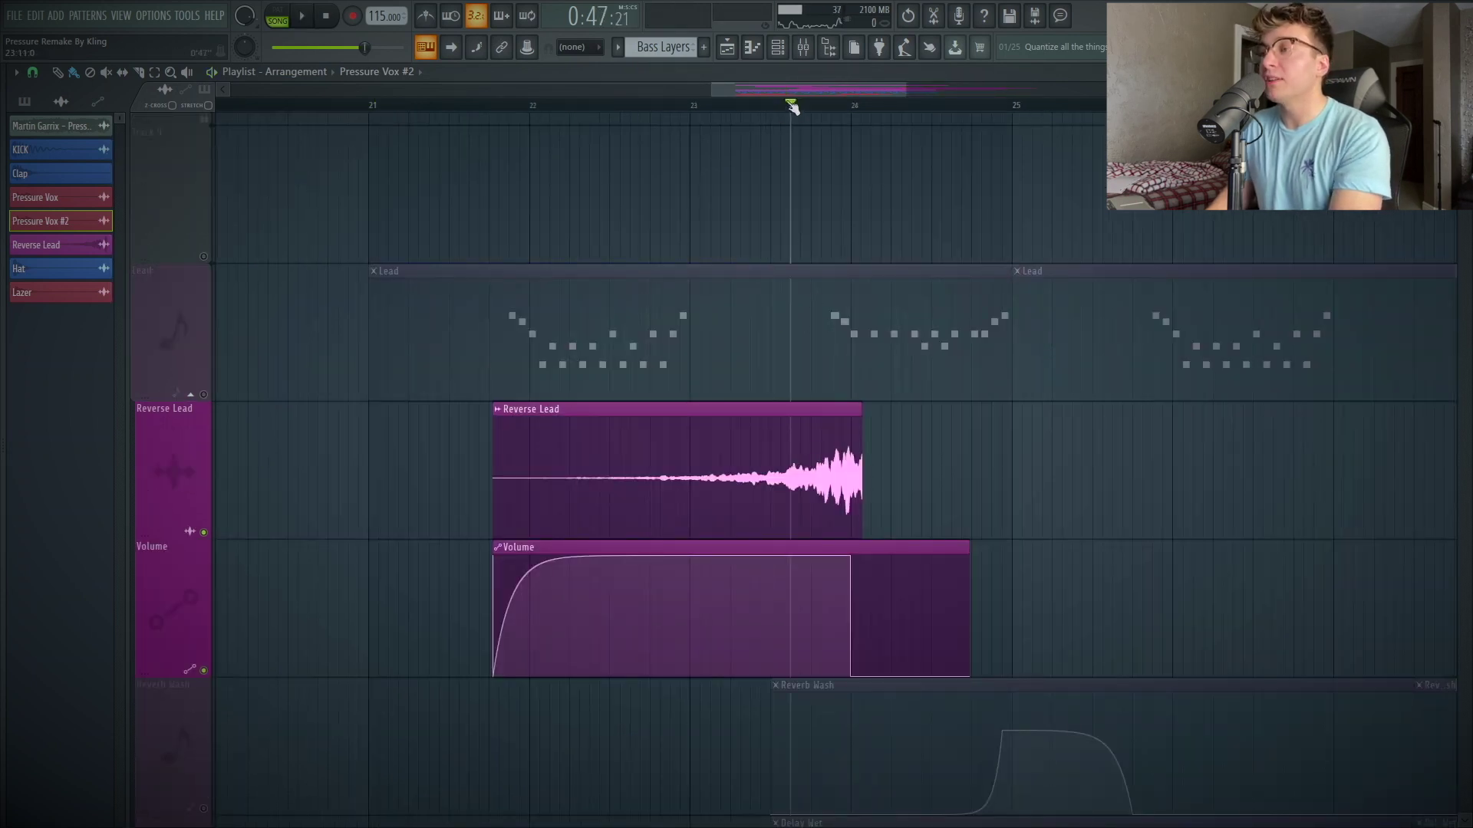
{"action": "key", "text": "space"}
{"action": "key", "text": "space"}
{"action": "double_click", "coordinate": [817, 371]}
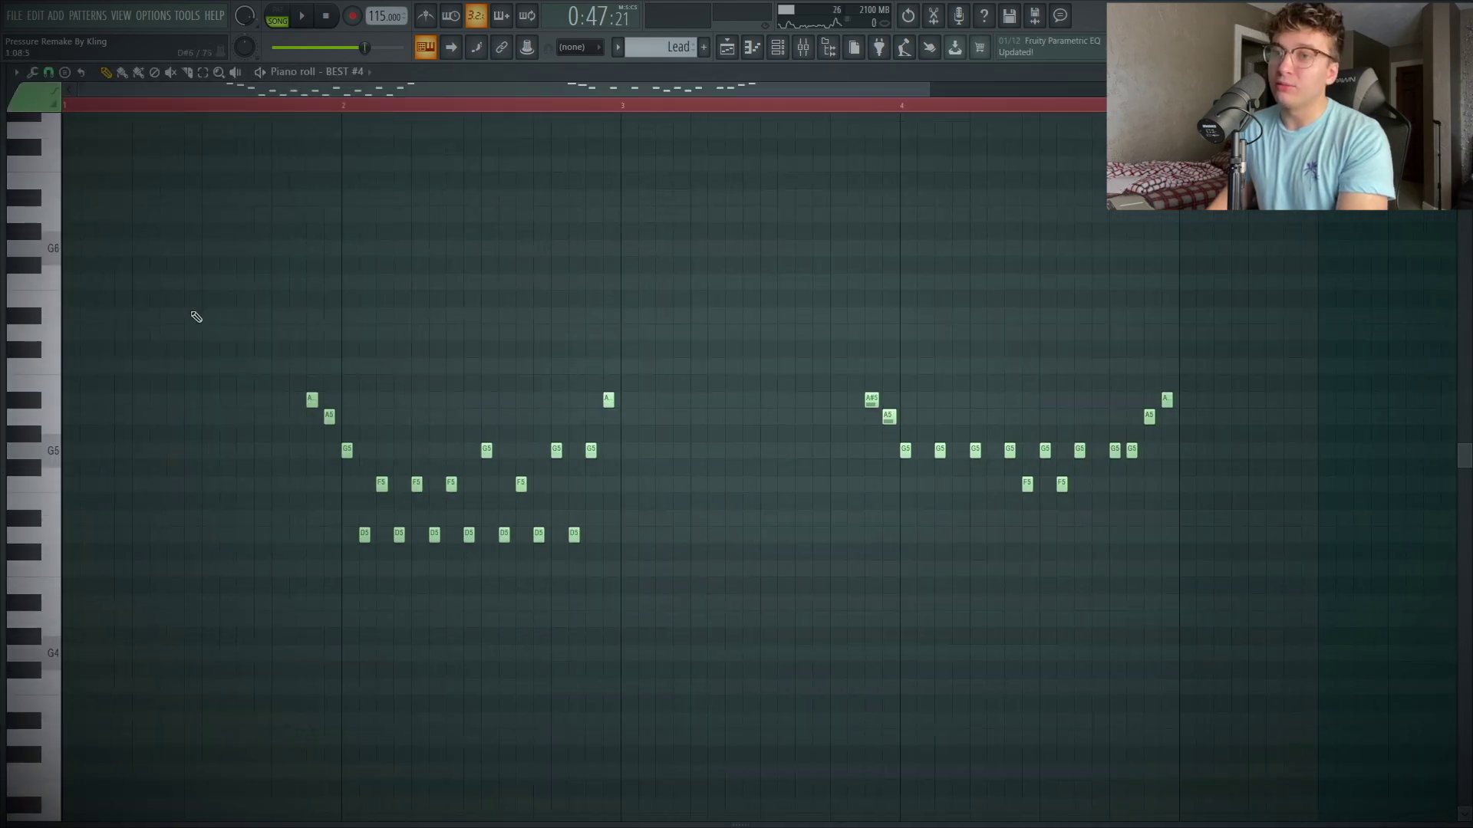
{"action": "left_click", "coordinate": [58, 253]}
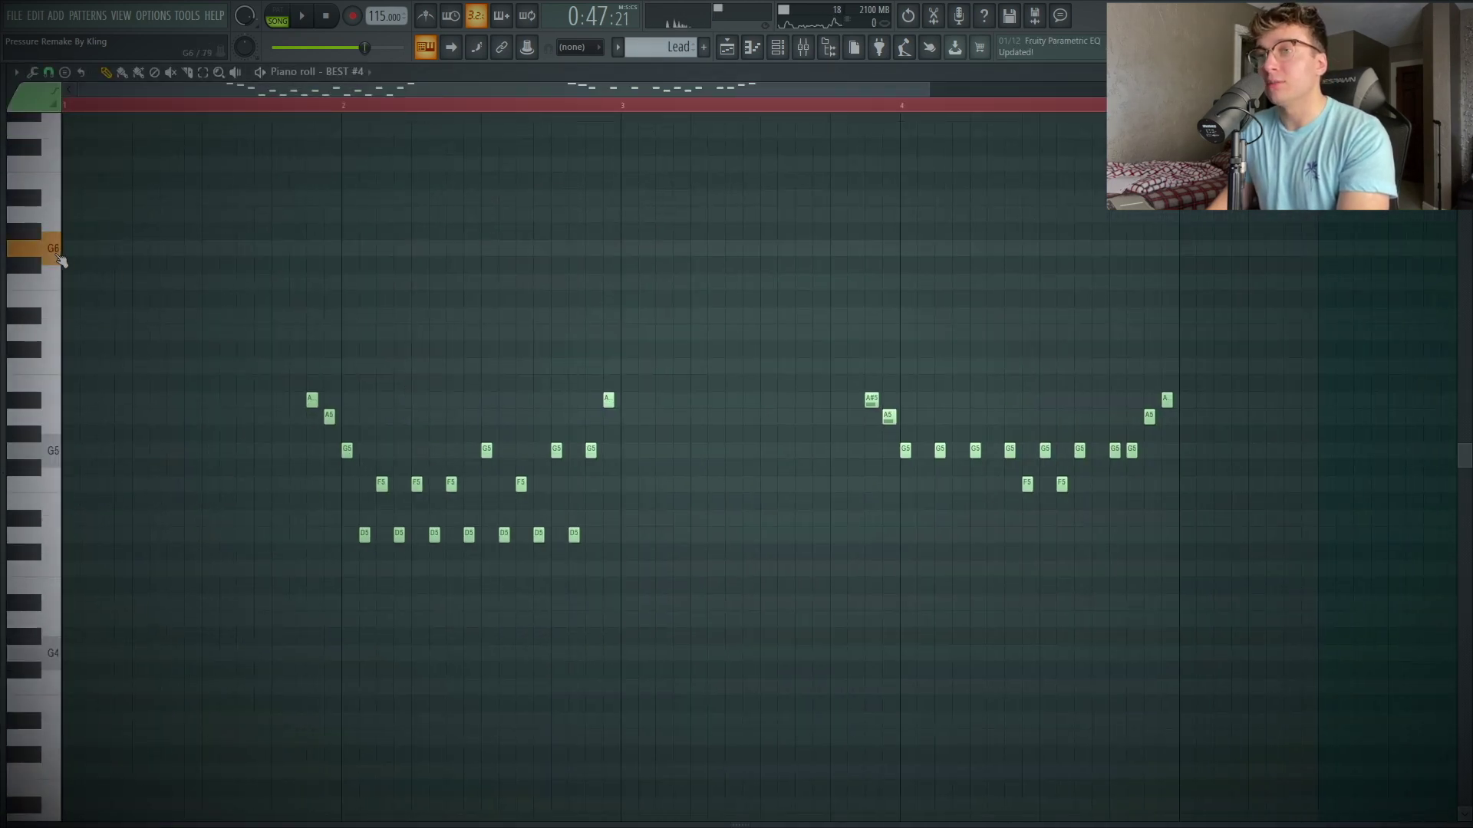
{"action": "key", "text": "F5"}
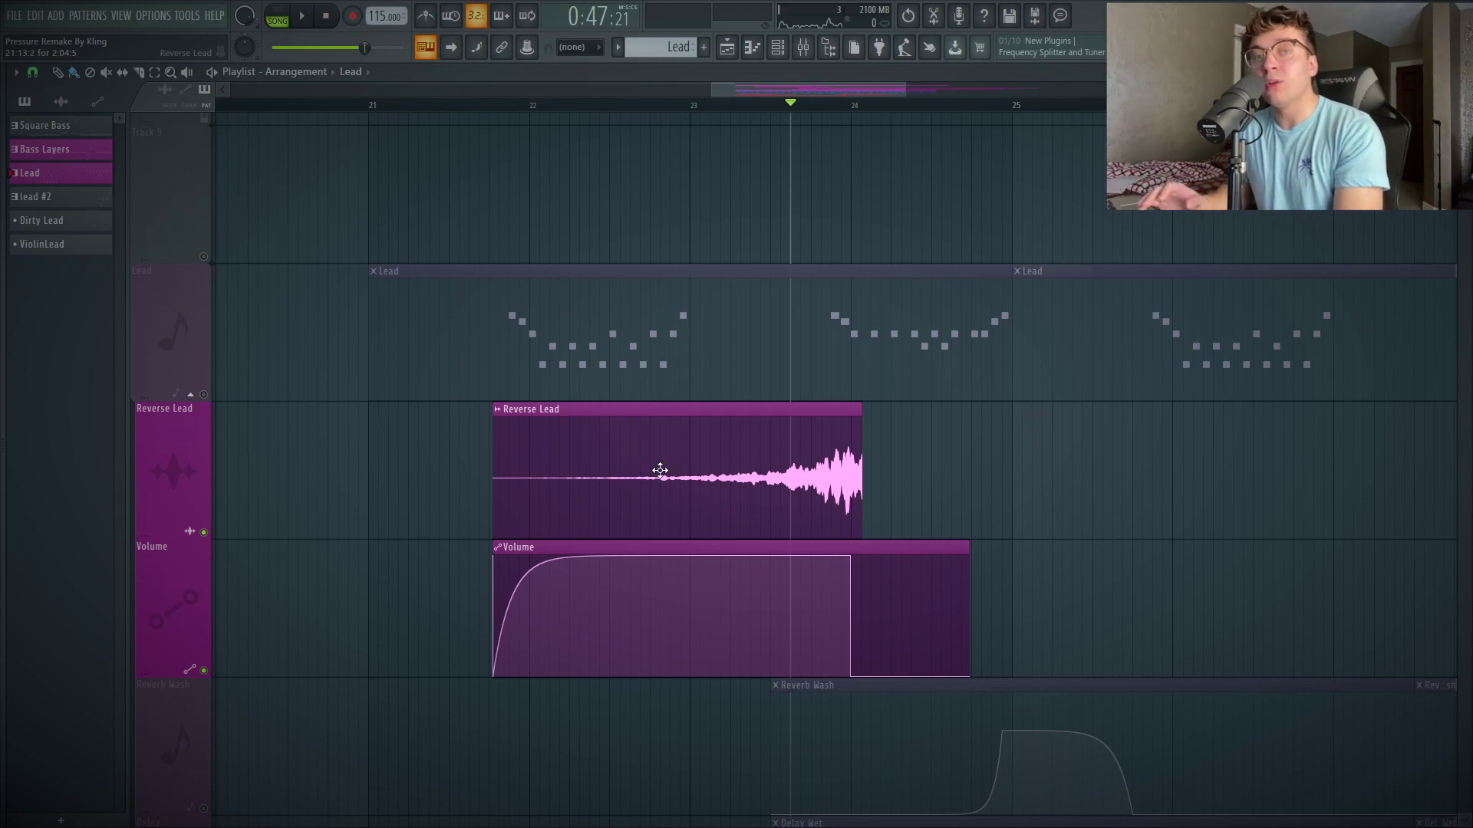
{"action": "left_click", "coordinate": [659, 470]}
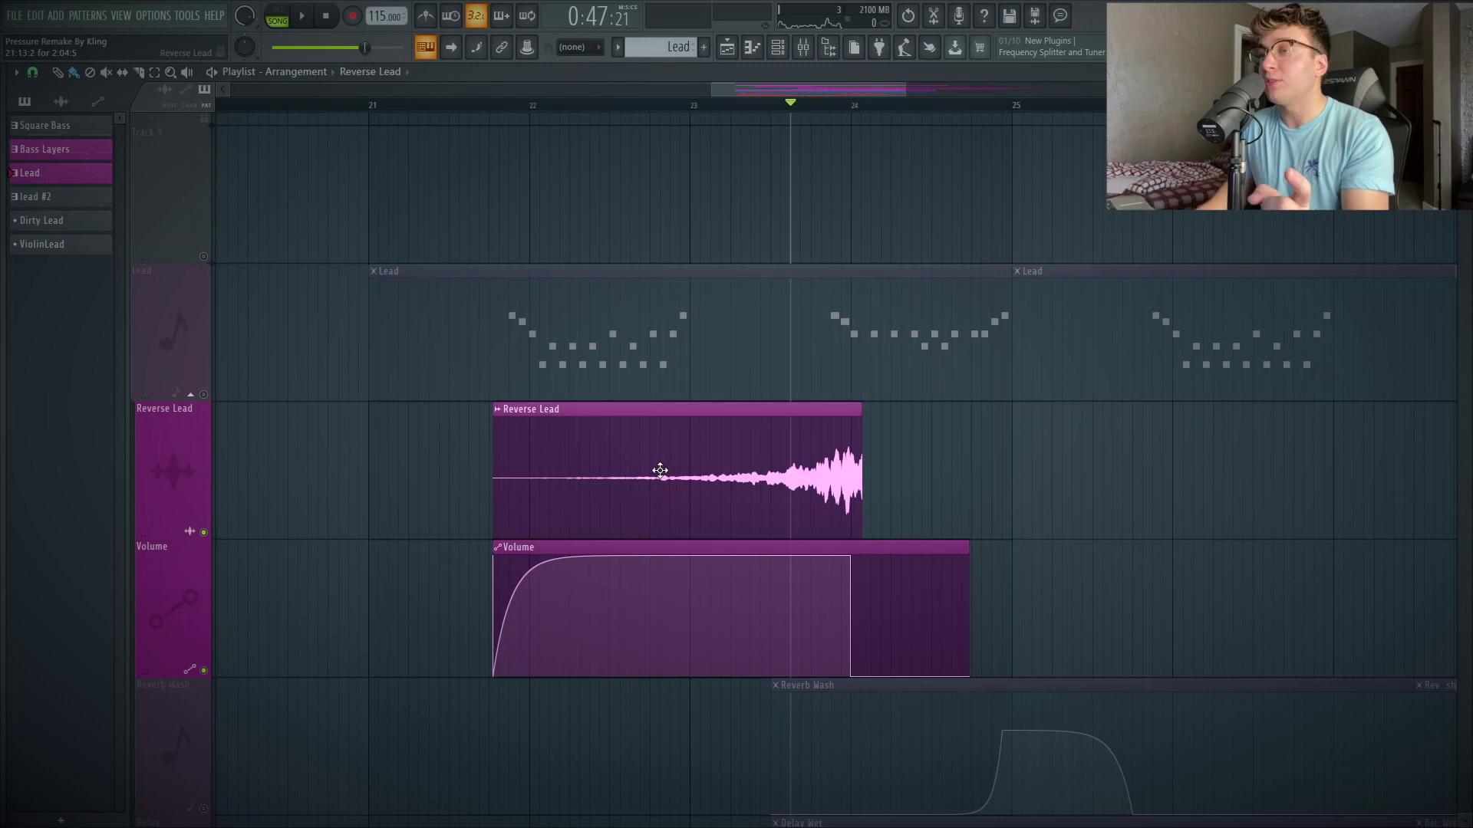
{"action": "double_click", "coordinate": [660, 470]}
{"action": "left_click", "coordinate": [263, 340]}
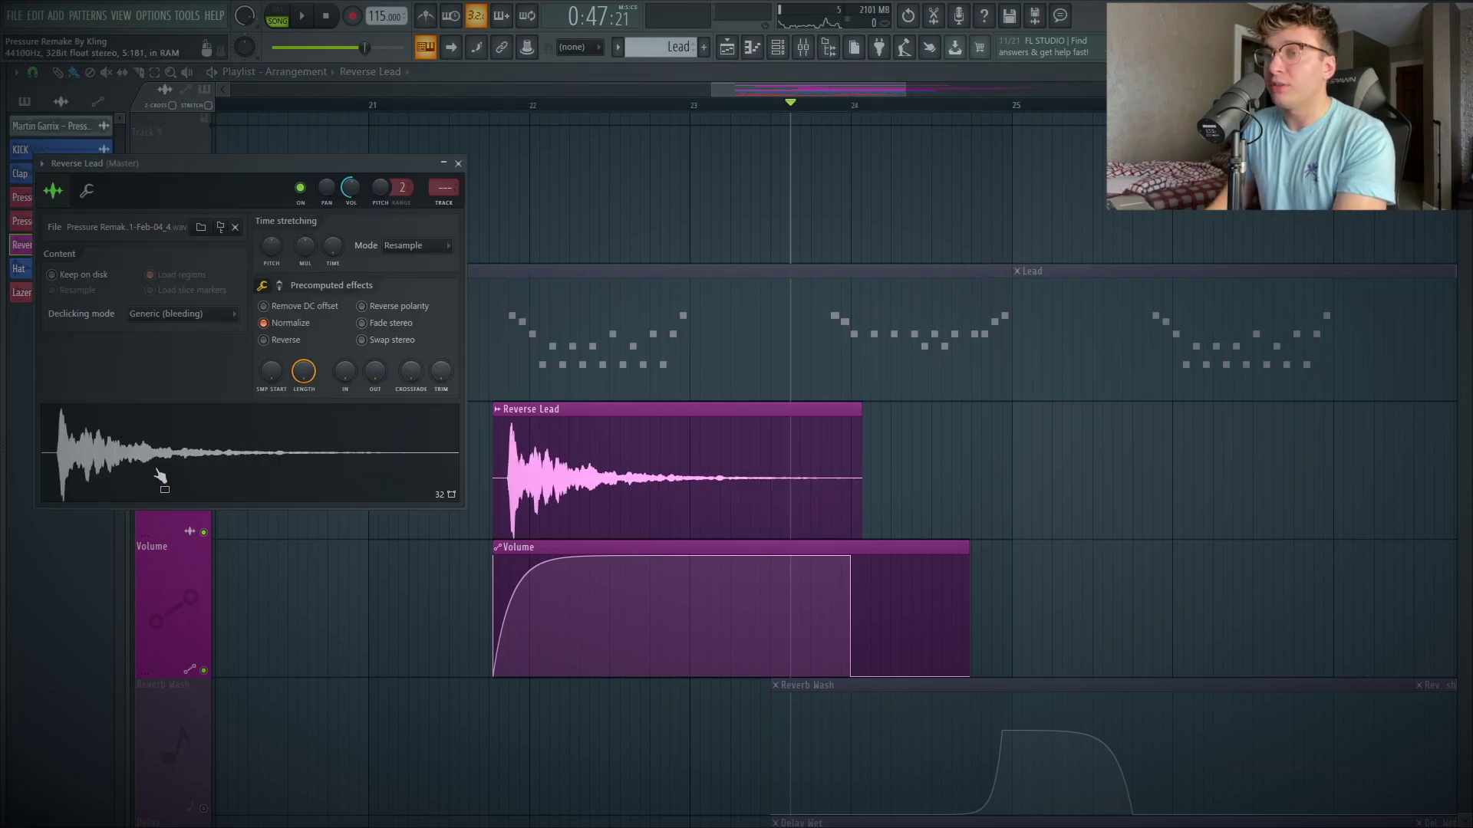
{"action": "left_click_drag", "start_coordinate": [252, 164], "coordinate": [297, 157]}
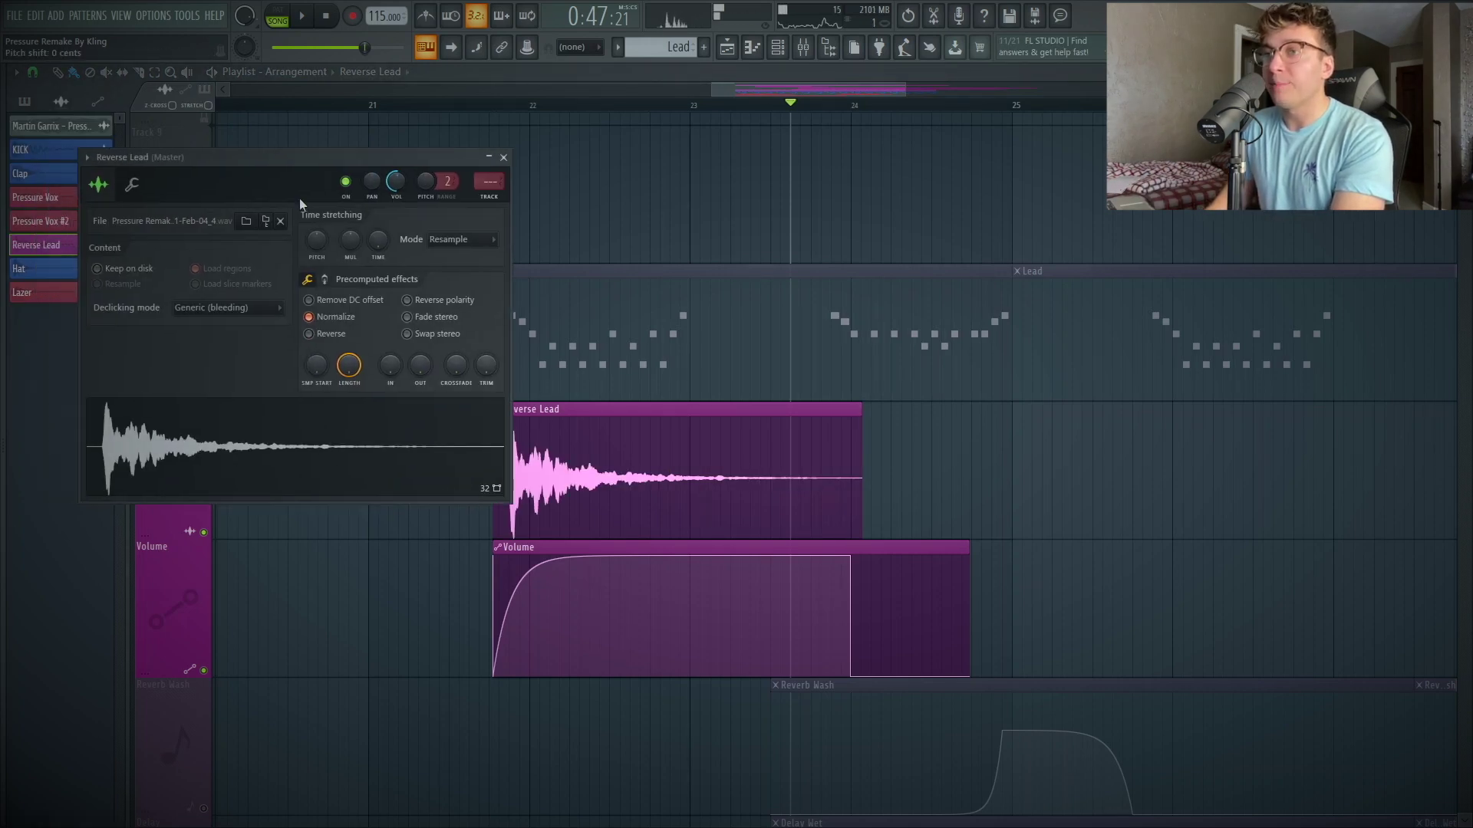
{"action": "left_click", "coordinate": [308, 333]}
{"action": "key", "text": "Escape"}
{"action": "key", "text": "space"}
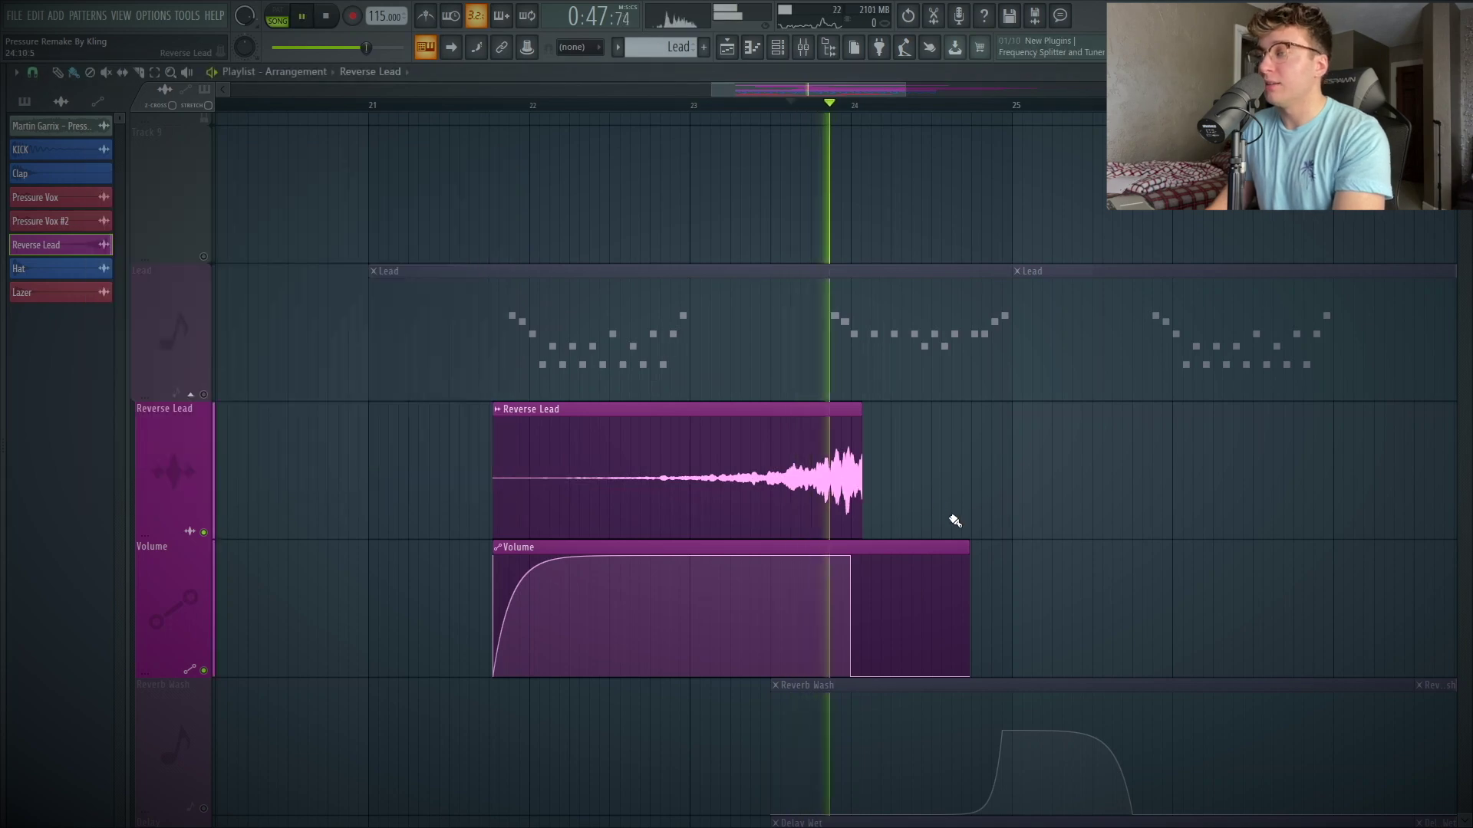